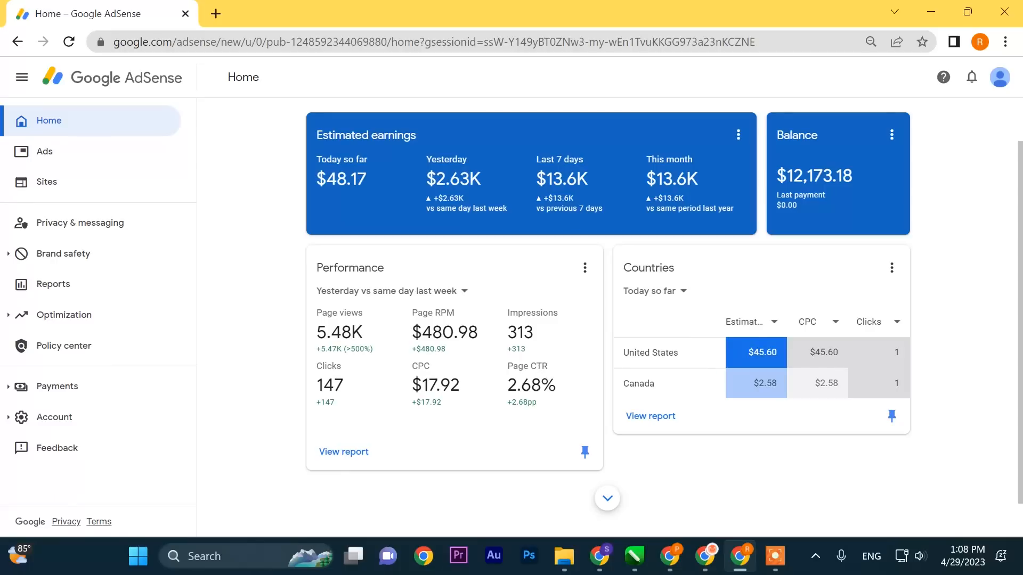
- Show the Performance card's figures for today so far and reload the dashboard
click(392, 292)
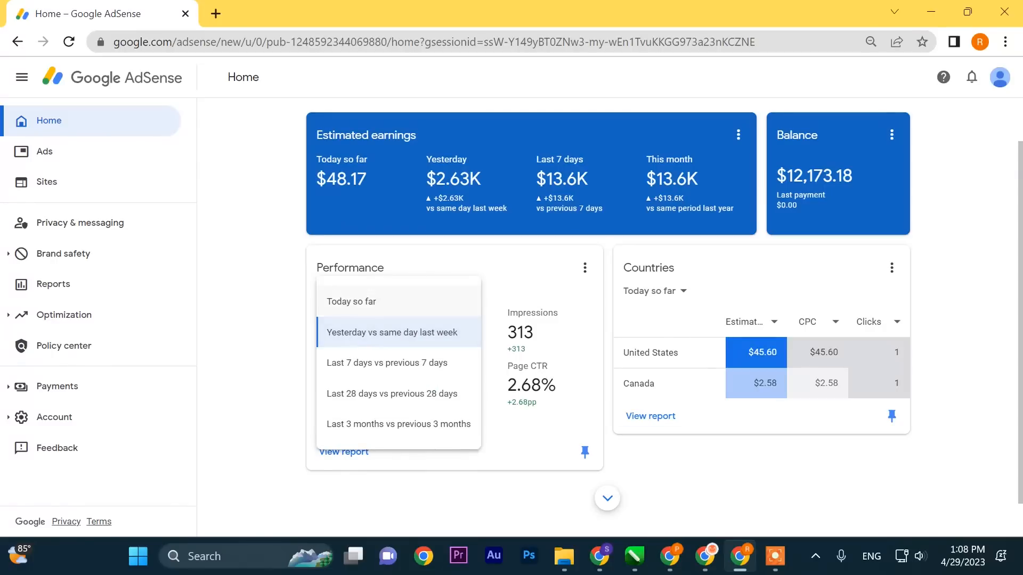
click(392, 333)
click(392, 291)
click(392, 301)
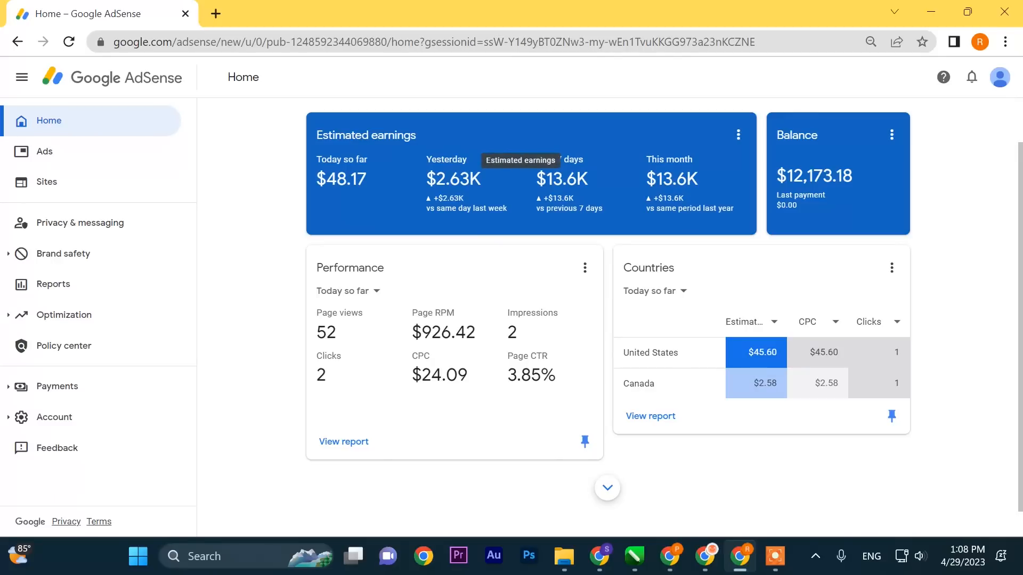
key(ctrl+l)
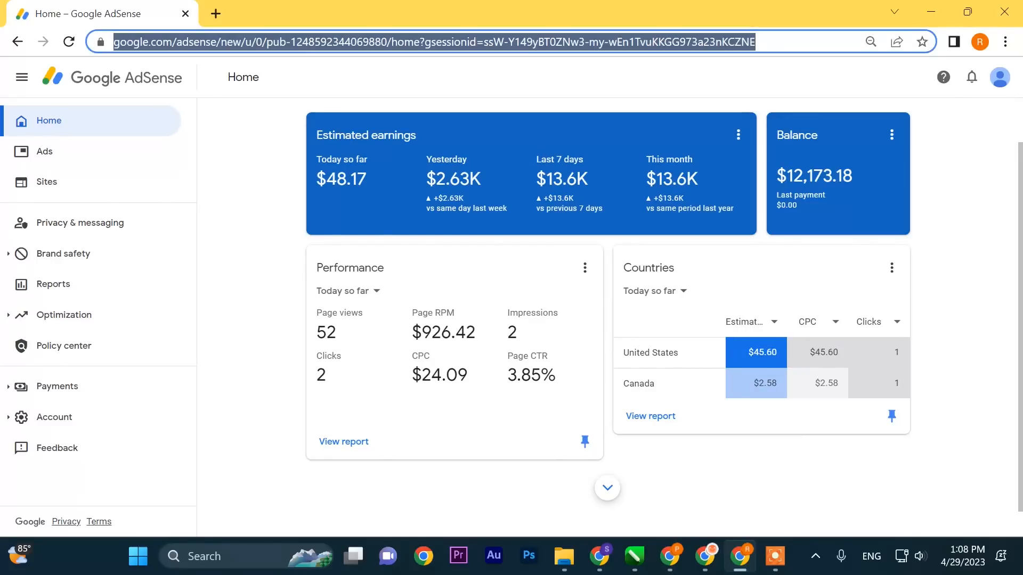
key(Return)
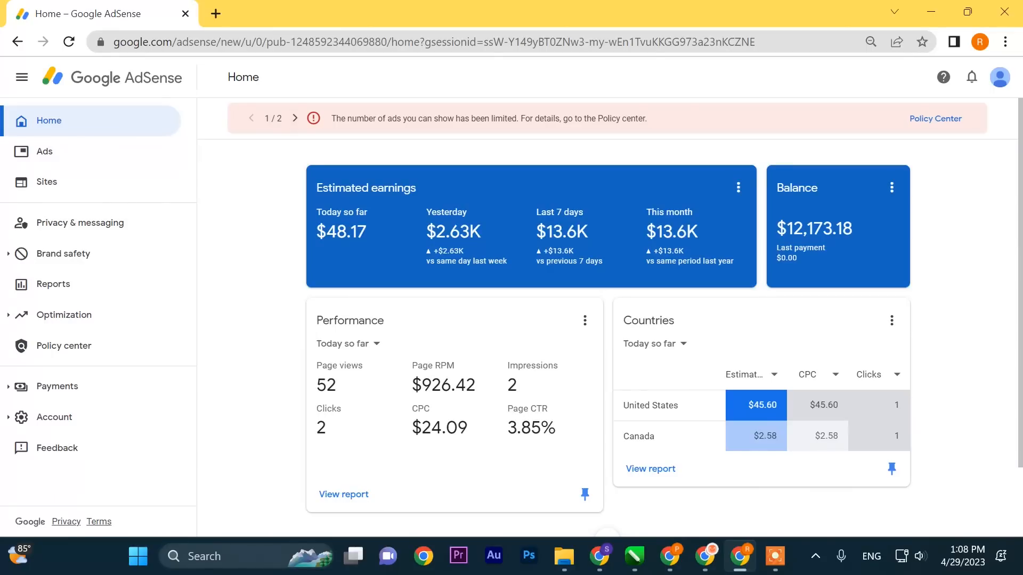
- View the Performance card for the last 7 days vs previous 7 days, and for yesterday vs same day last week
click(346, 344)
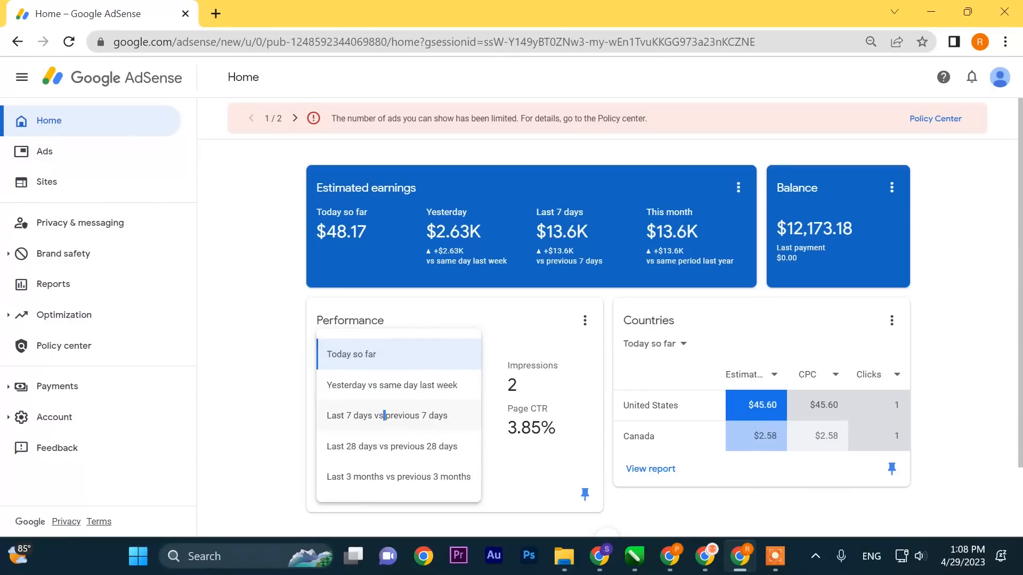
click(384, 415)
click(383, 343)
click(383, 383)
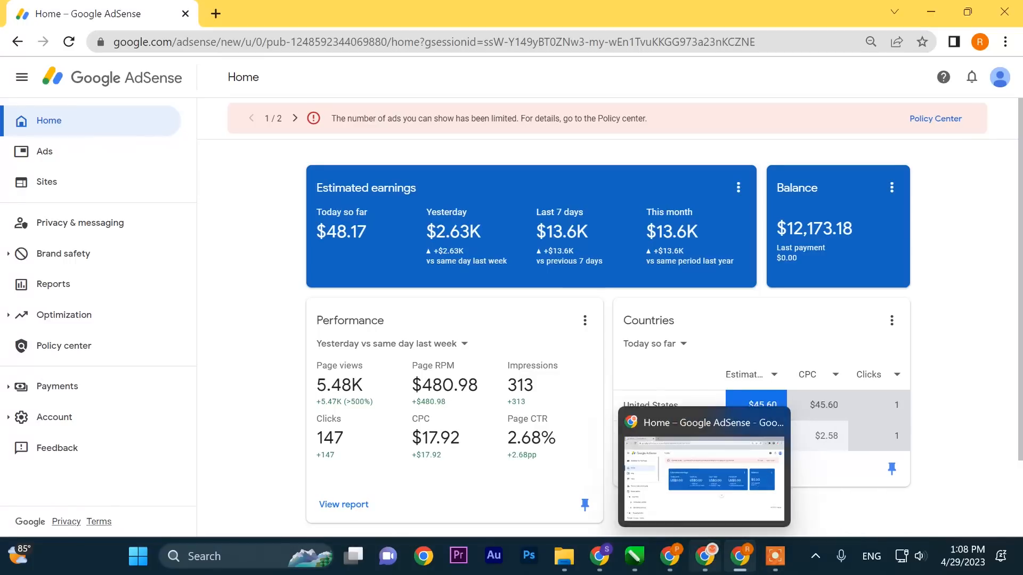
- Switch to the other AdSense account's browser window and collapse its Brand safety, Payments and Account navigation groups
click(705, 556)
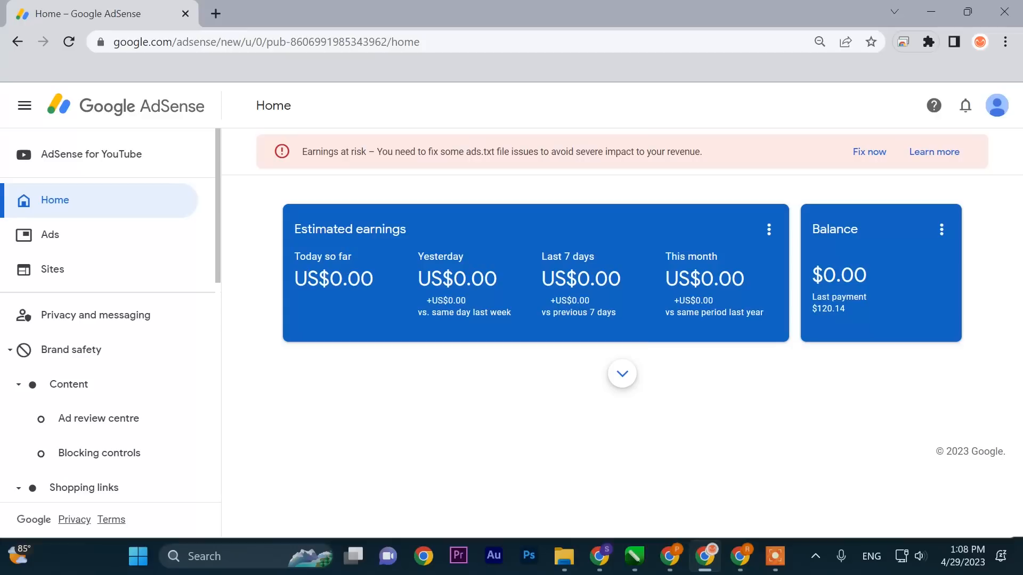
scroll(106, 320, down, 1)
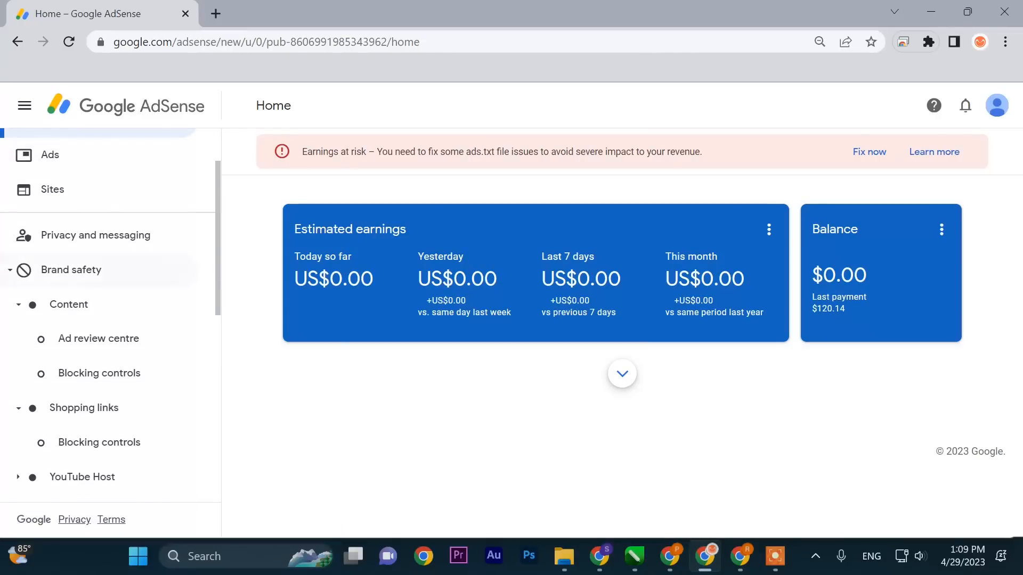
click(71, 270)
scroll(107, 320, down, 1)
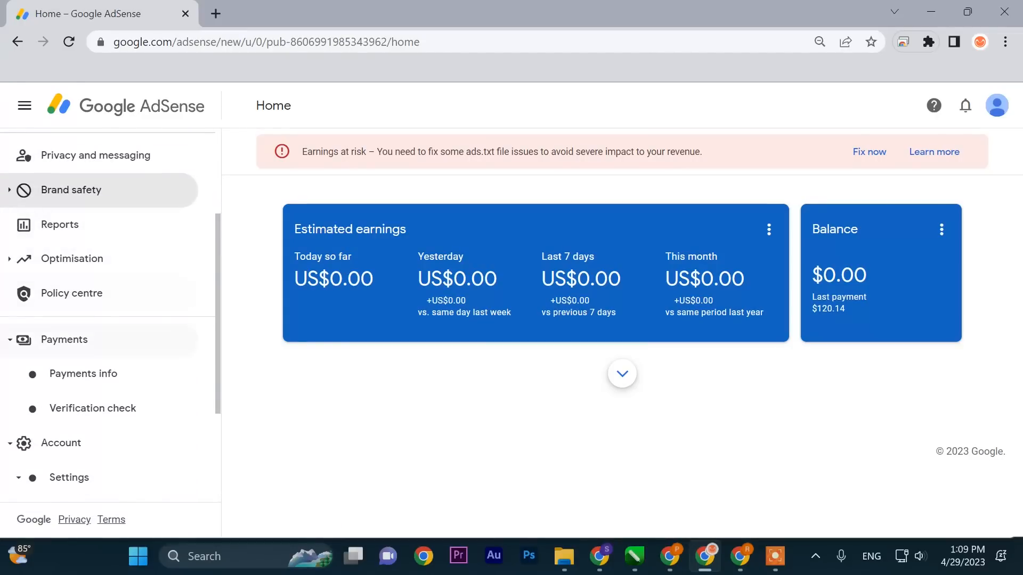
click(64, 339)
click(61, 370)
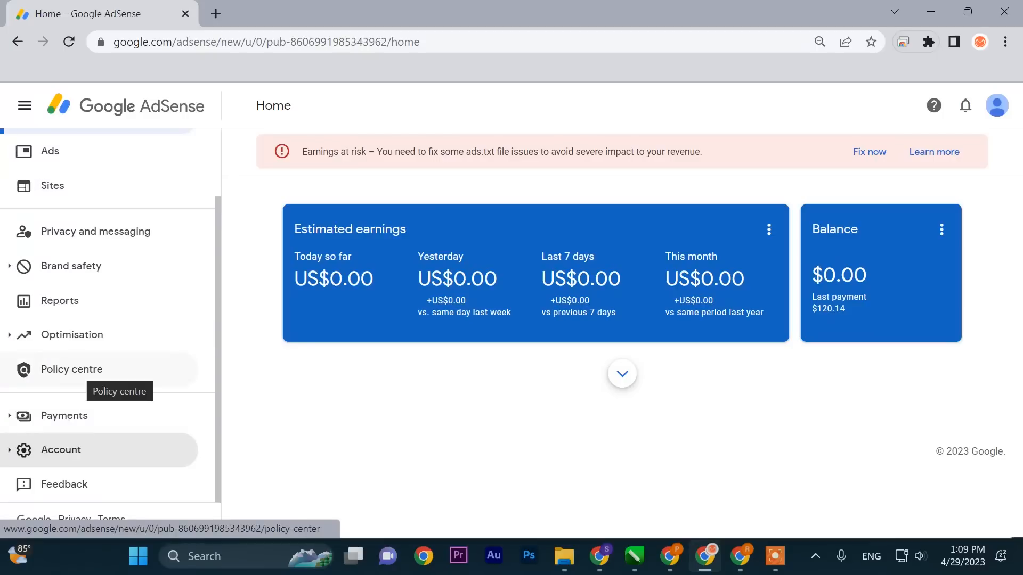
scroll(72, 372, up, 1)
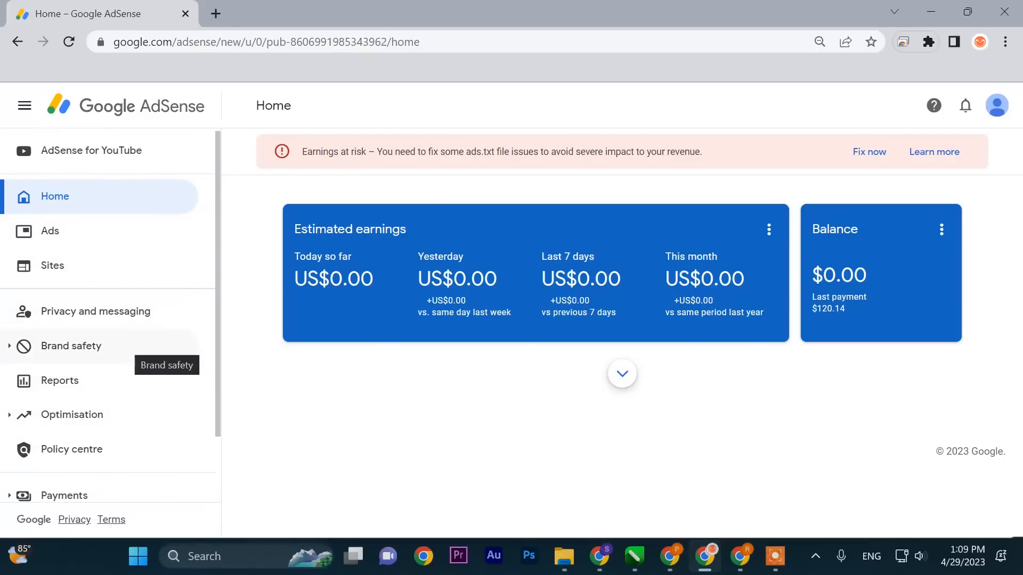
- Expand Brand safety and open the Ad review centre under Content
click(106, 346)
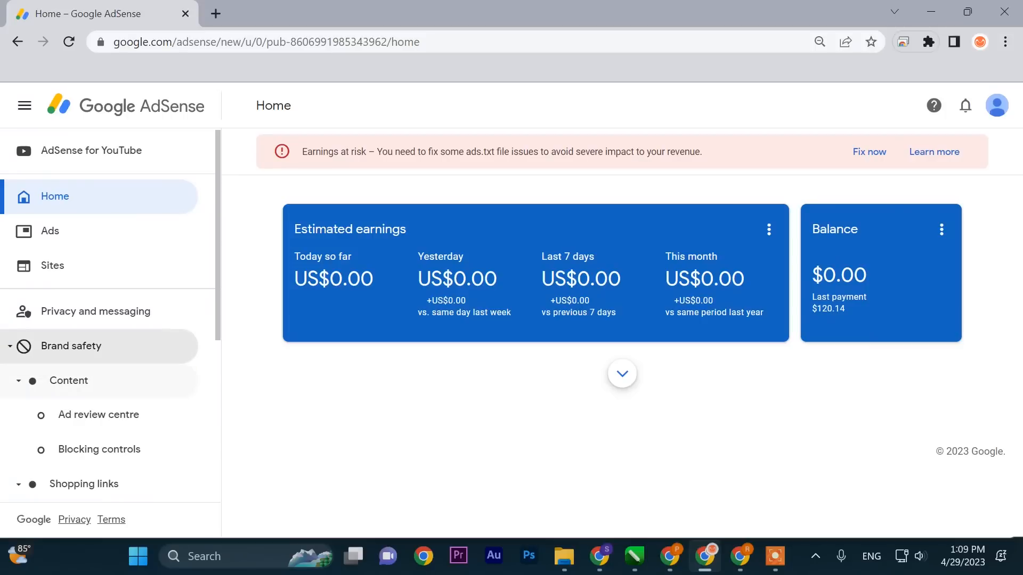
scroll(107, 346, down, 1)
click(99, 334)
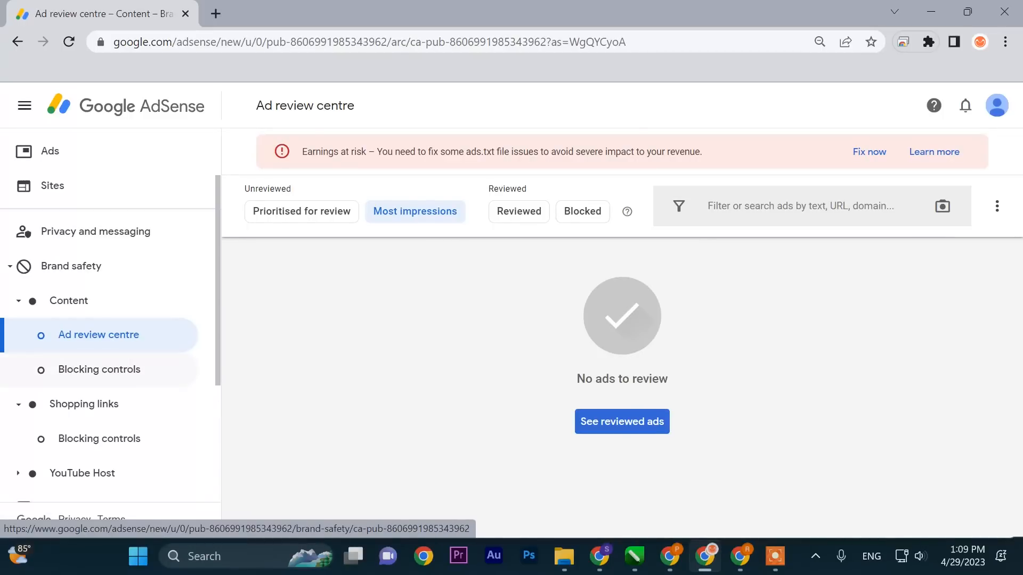
- Open the Content blocking controls and go to the Sensitive categories settings for all sites
click(153, 367)
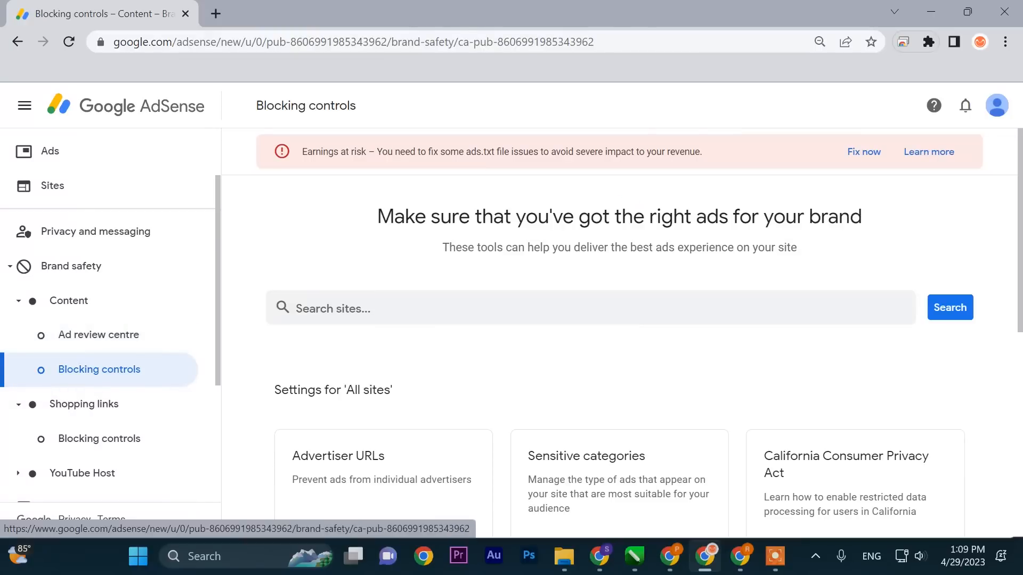
scroll(618, 330, down, 3)
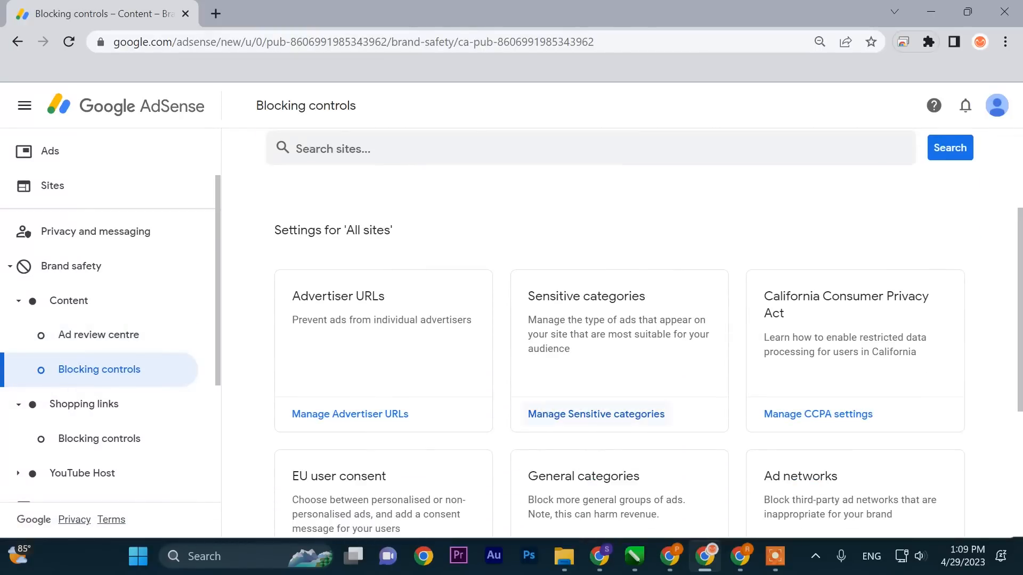
scroll(596, 416, down, 2)
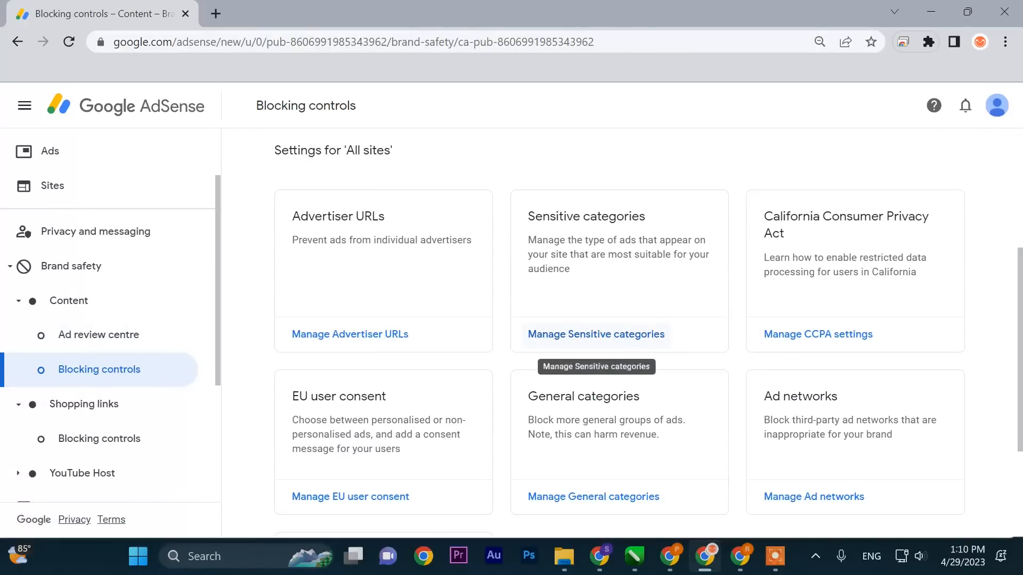
click(596, 334)
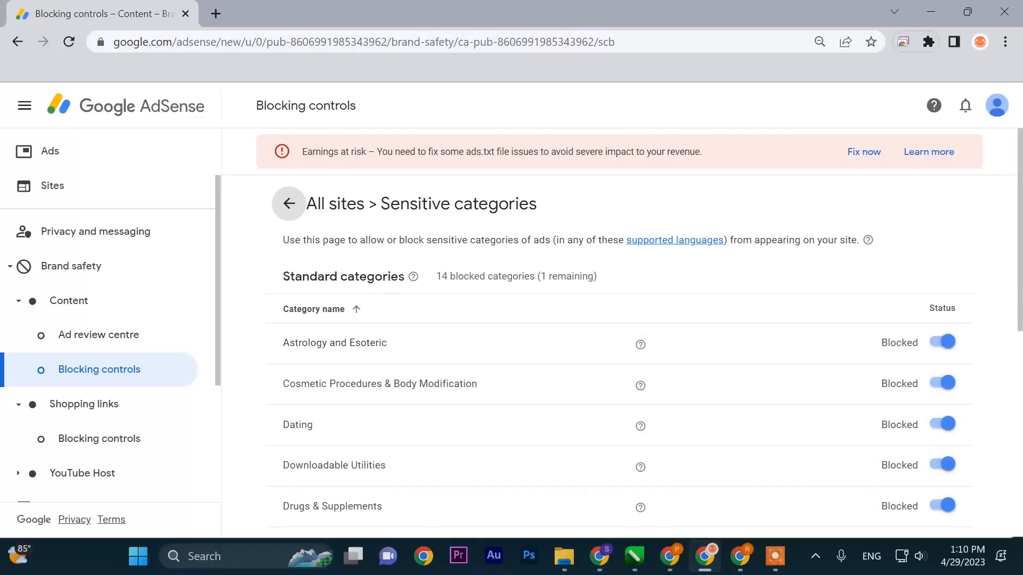
- Go through the sensitive categories, highlighting Astrology and Esoteric, and switch Weight Loss to allowed and back to blocked
scroll(617, 346, down, 3)
scroll(618, 320, up, 2)
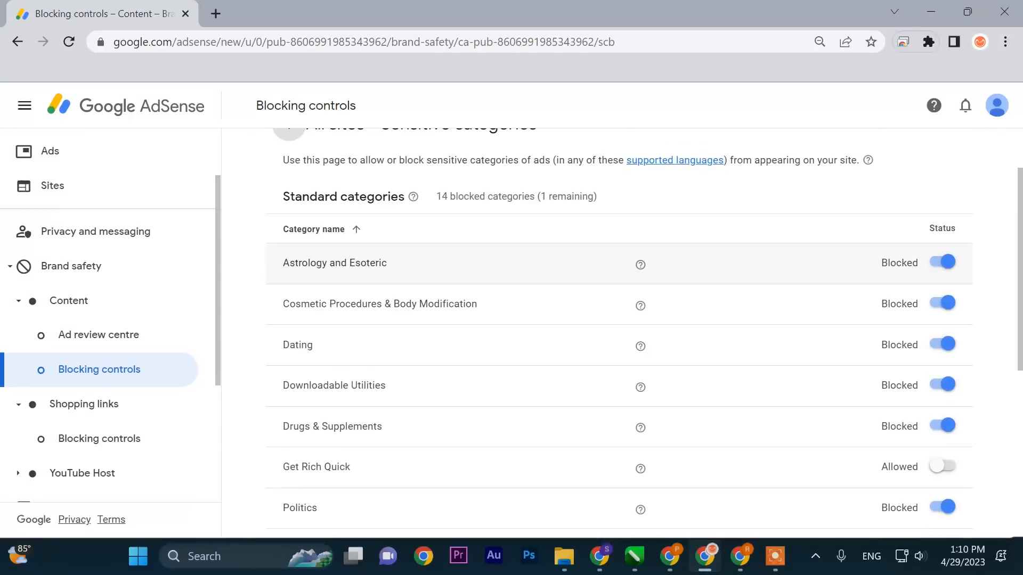
drag(283, 263, 389, 262)
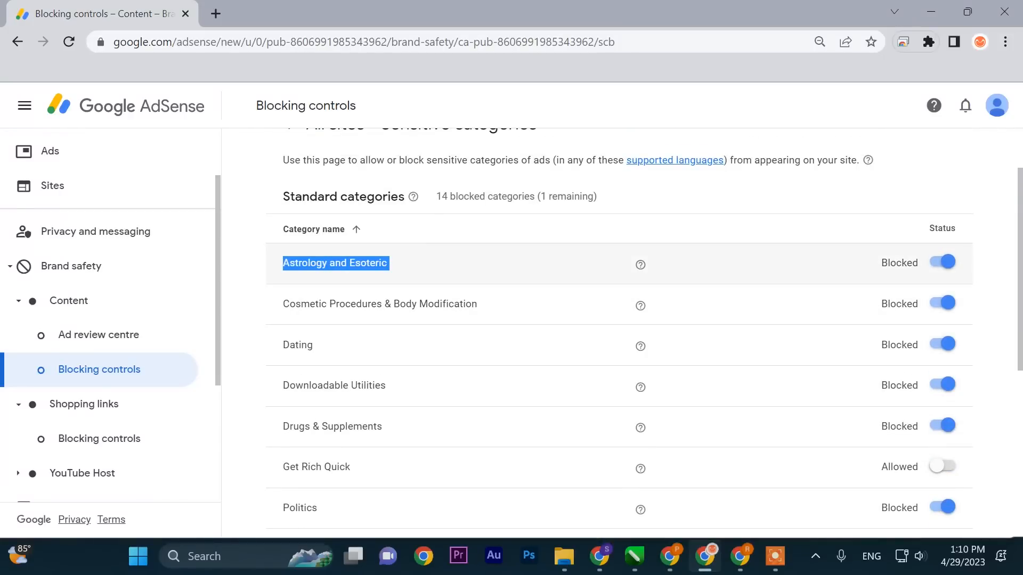
scroll(946, 182, down, 2)
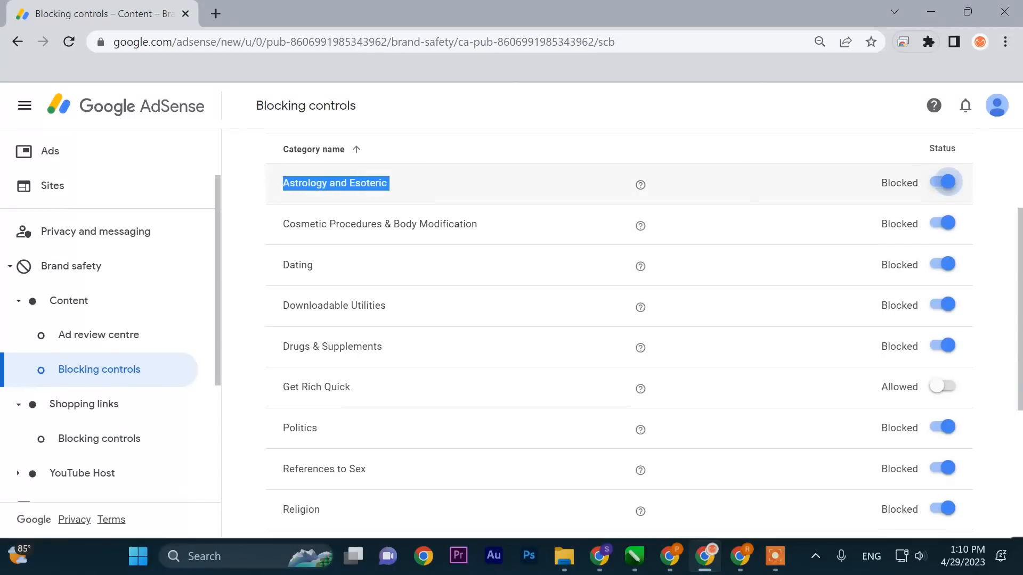
scroll(947, 265, down, 2)
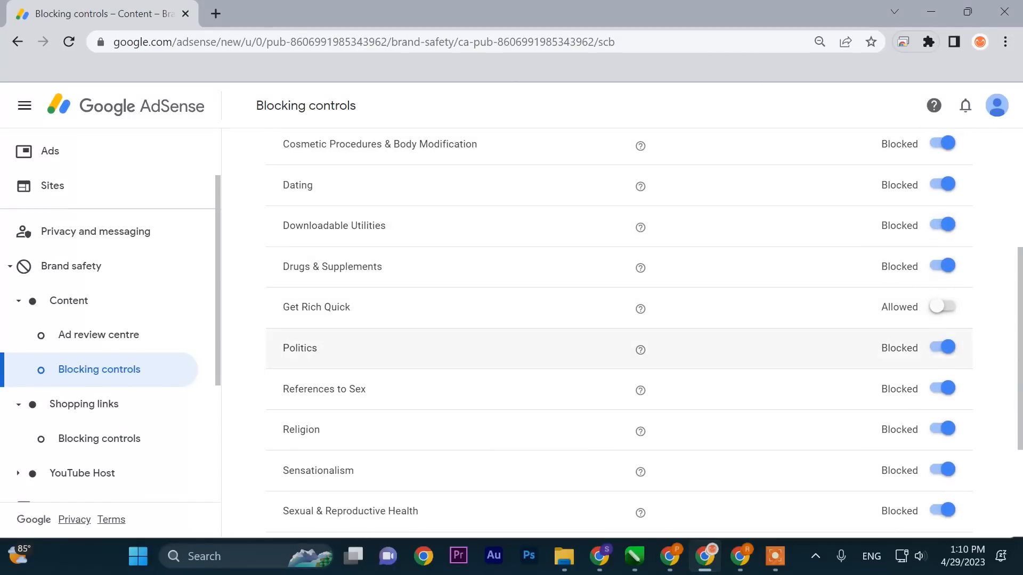
scroll(947, 362, down, 4)
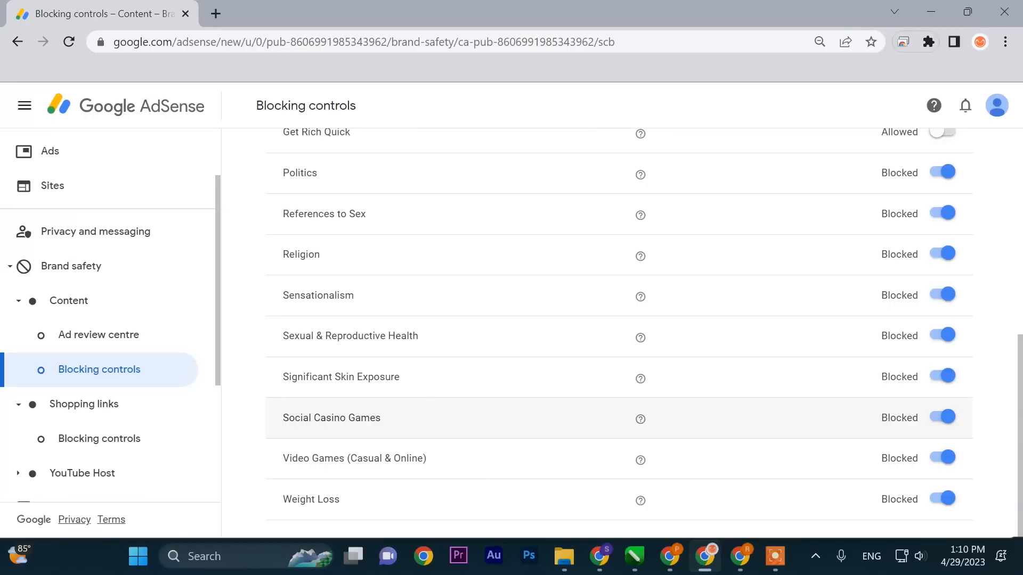
click(943, 498)
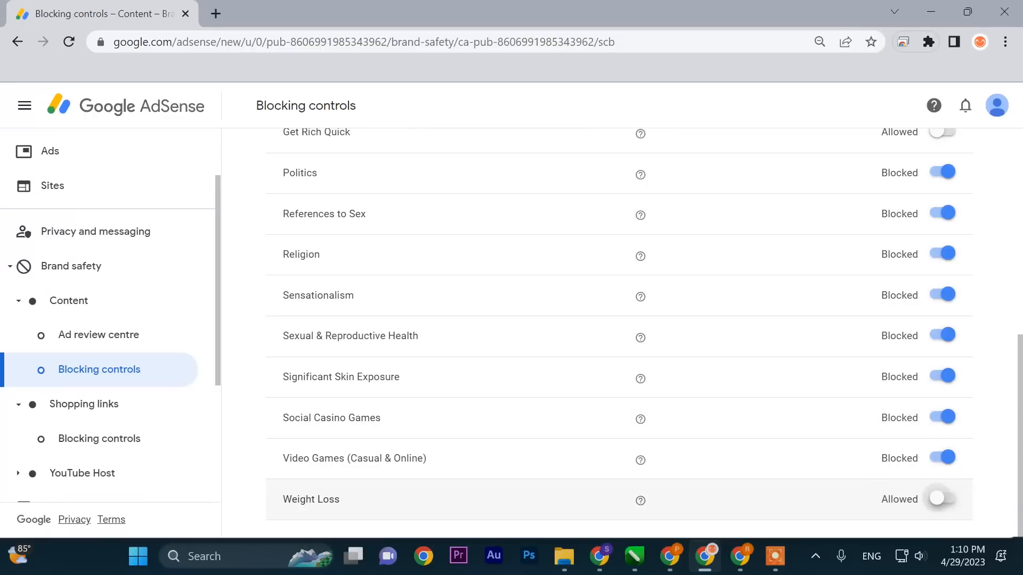
click(942, 498)
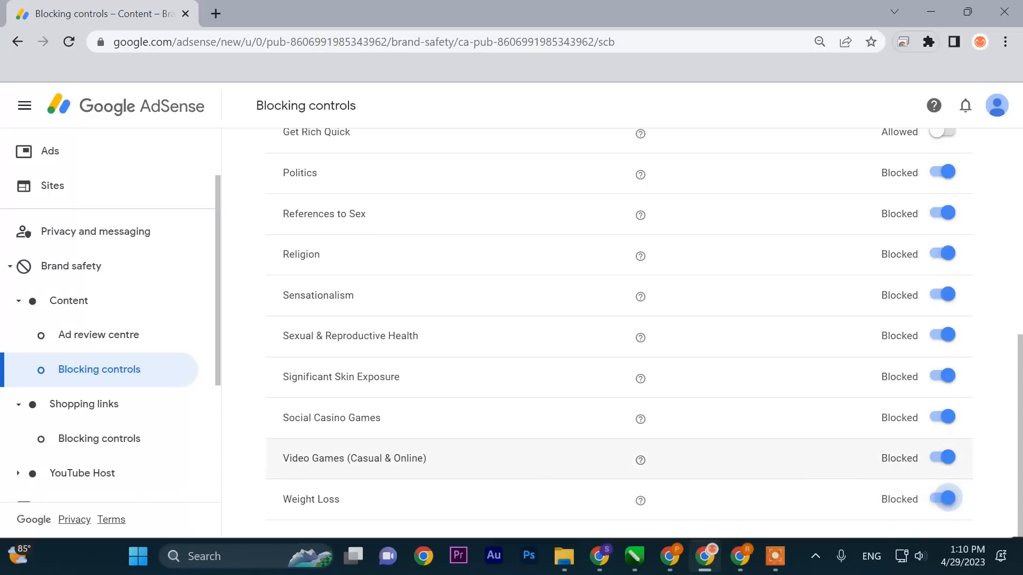
- Review the blocking status across the sensitive categories again, highlighting the Get Rich Quick and References to Sex names
scroll(618, 332, up, 3)
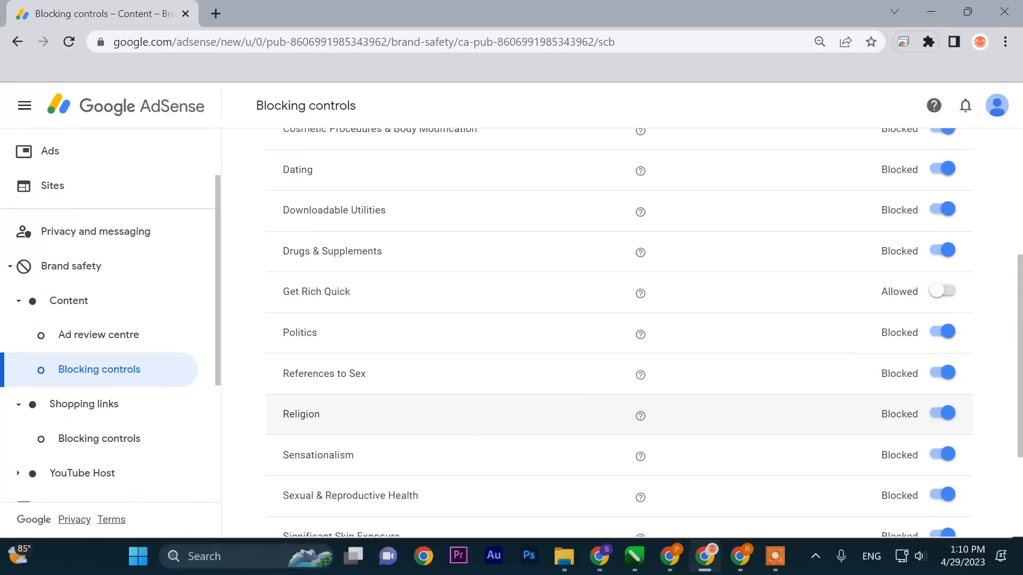
scroll(617, 332, up, 5)
scroll(618, 332, down, 2)
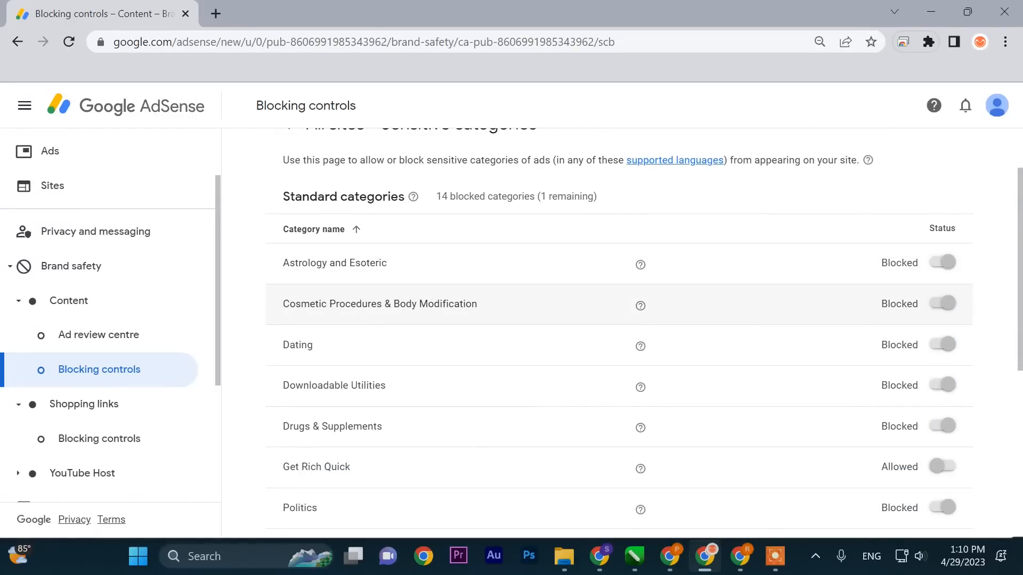
scroll(618, 373, down, 2)
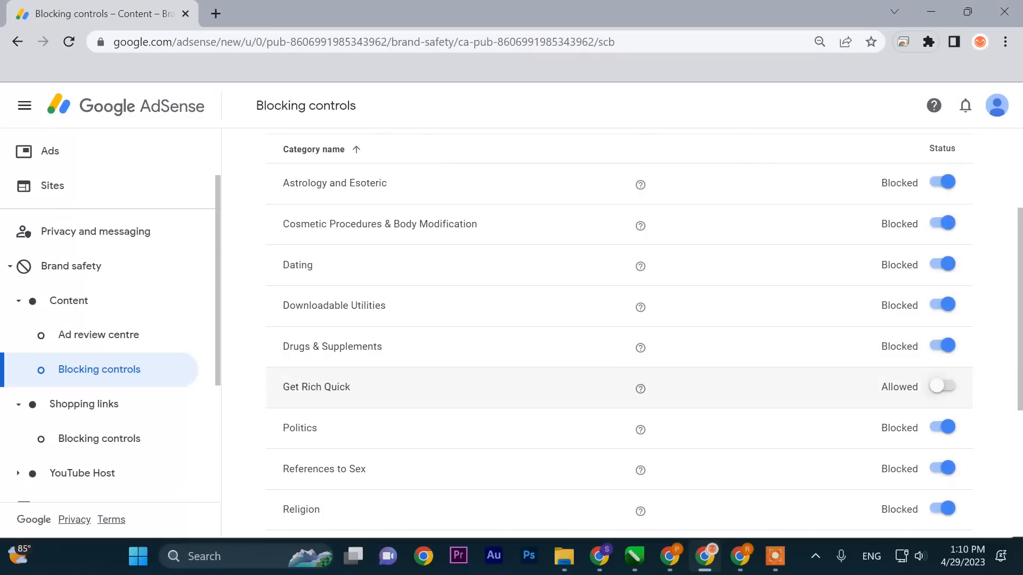
triple_click(293, 387)
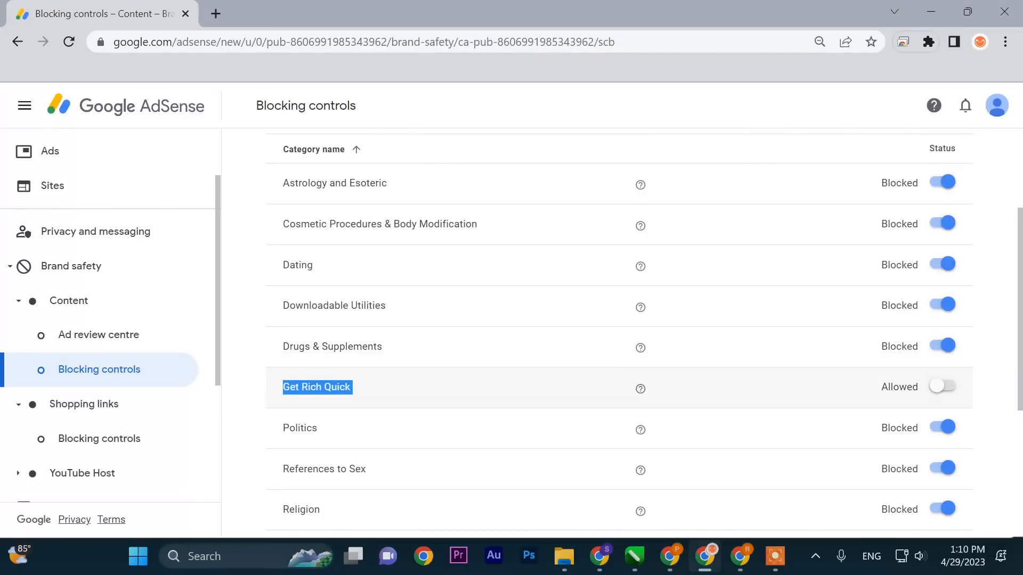
triple_click(314, 469)
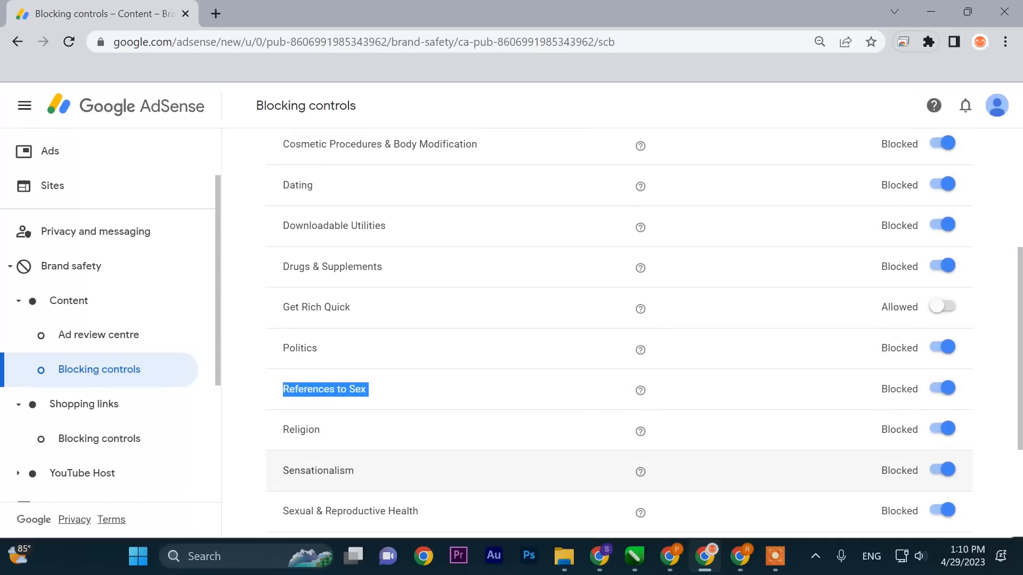
scroll(617, 431, down, 1)
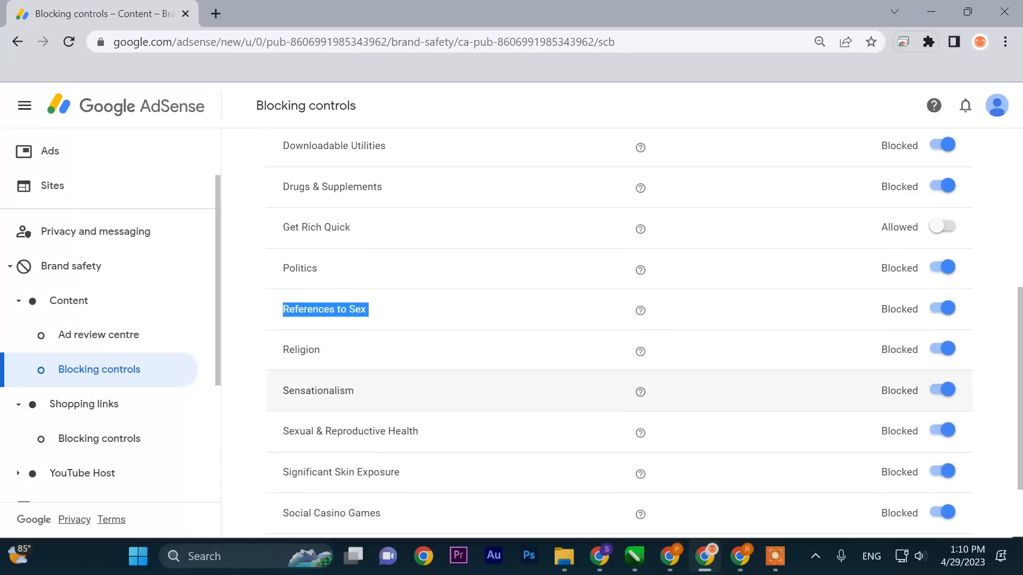
scroll(617, 421, down, 1)
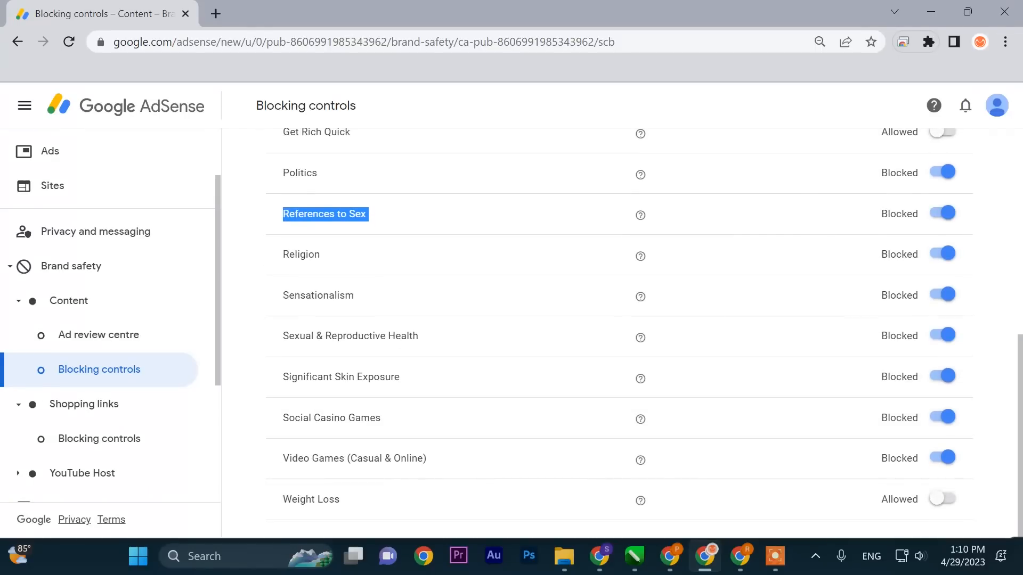
scroll(618, 331, up, 5)
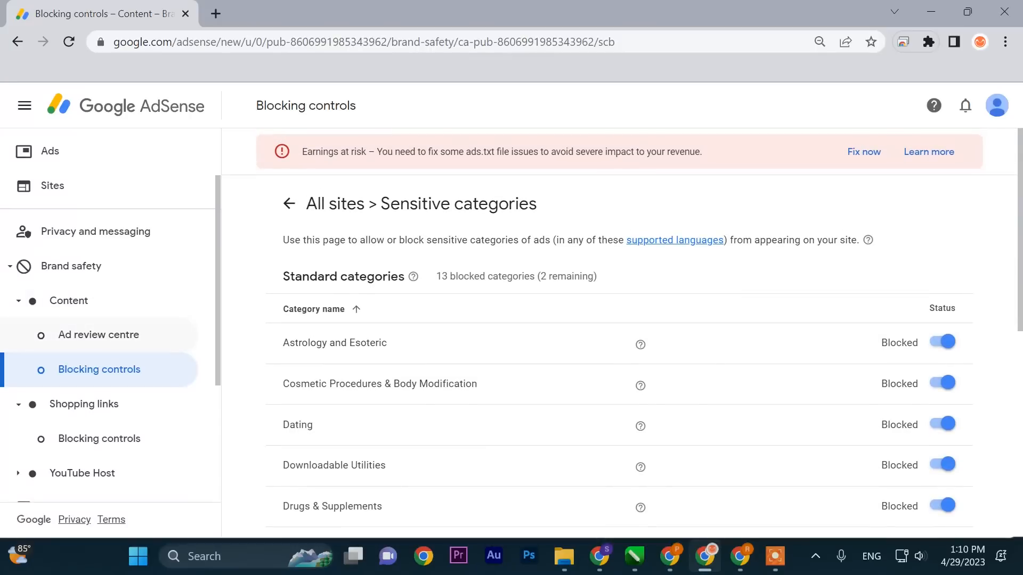
- Return to the blocking controls overview and look over the other settings available for all sites
click(289, 204)
scroll(617, 331, down, 3)
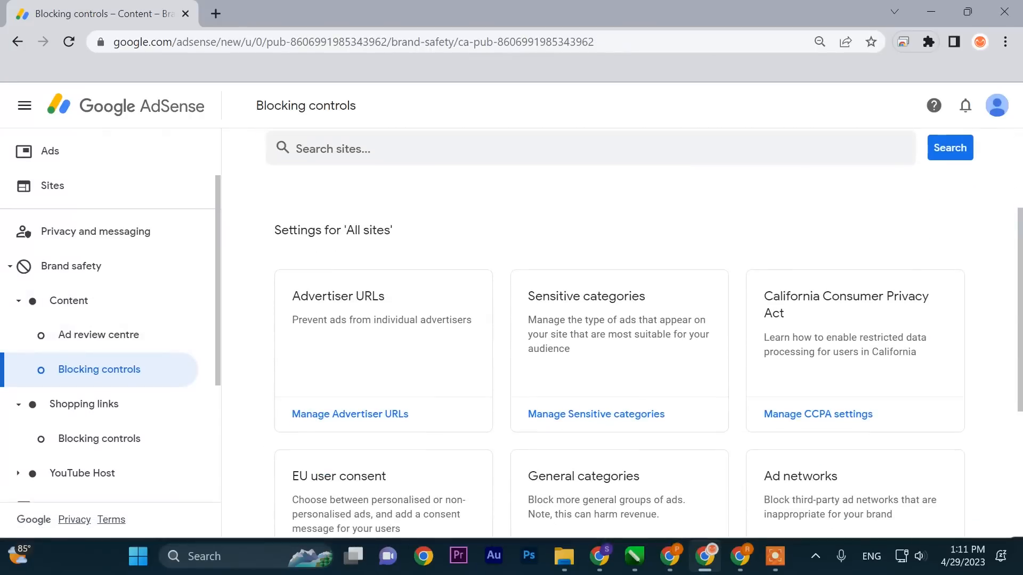
scroll(618, 330, down, 3)
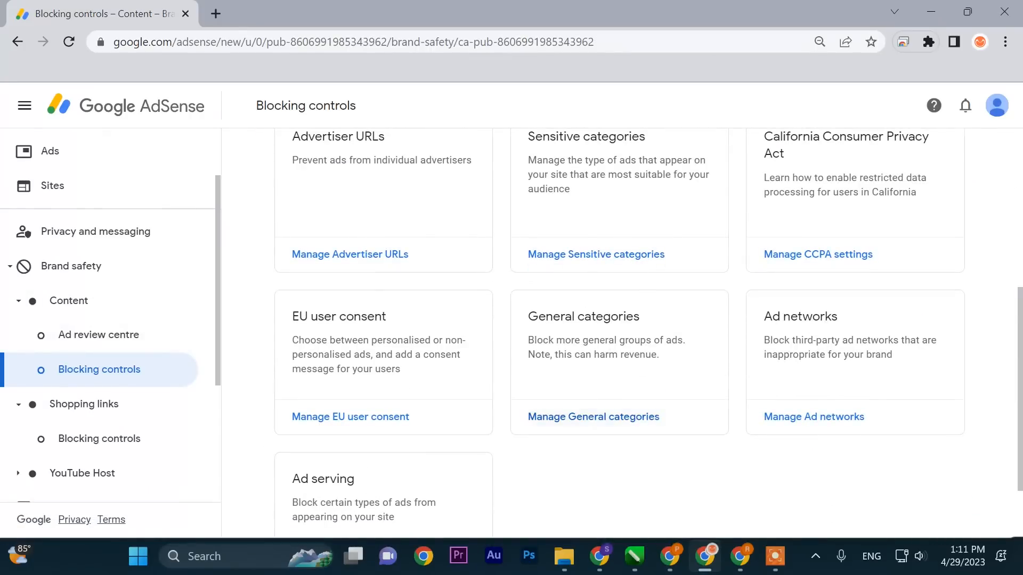
scroll(559, 346, up, 2)
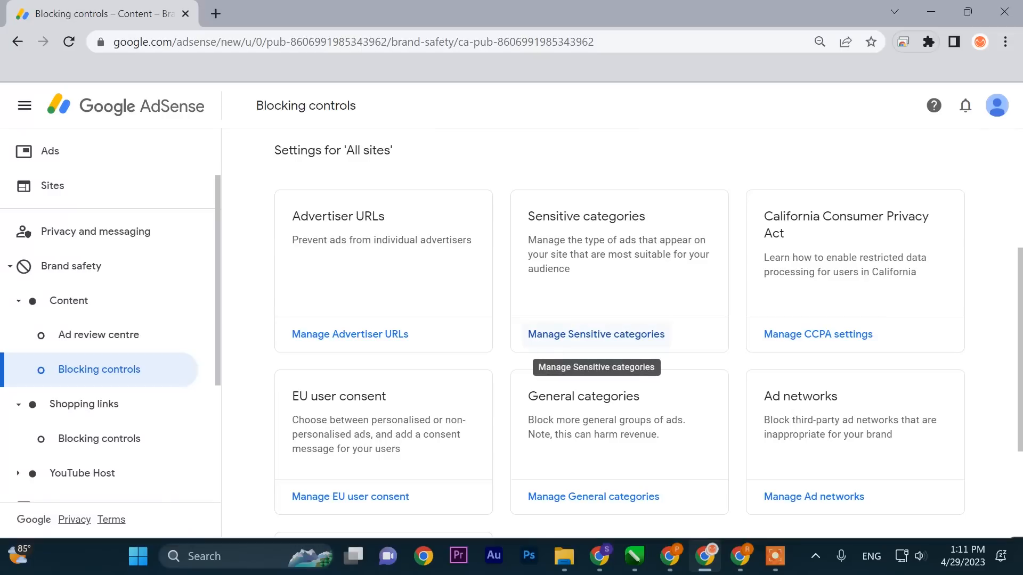
- Open the General categories settings for all sites and switch Home & Garden to allowed
click(593, 496)
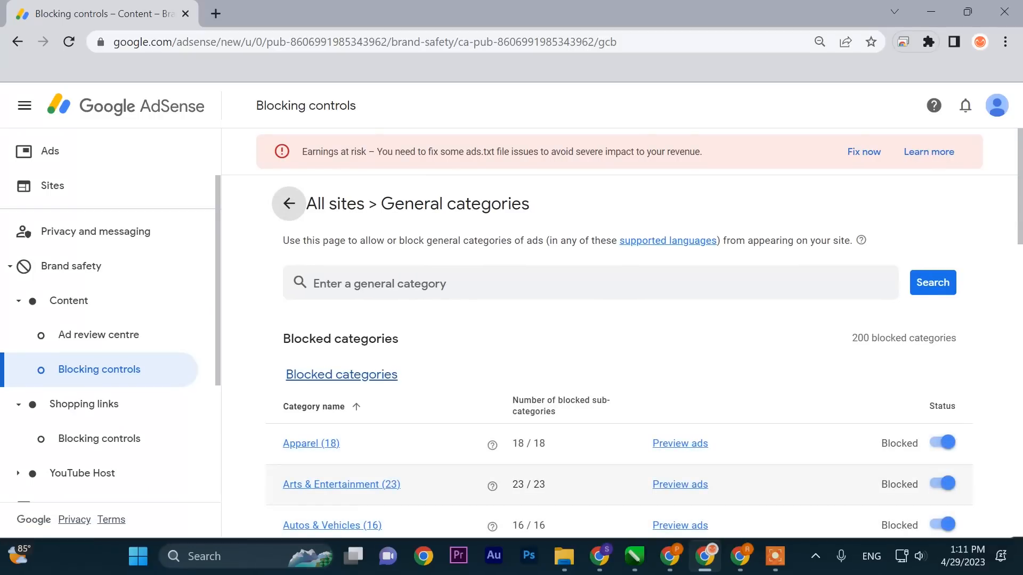
scroll(622, 331, down, 3)
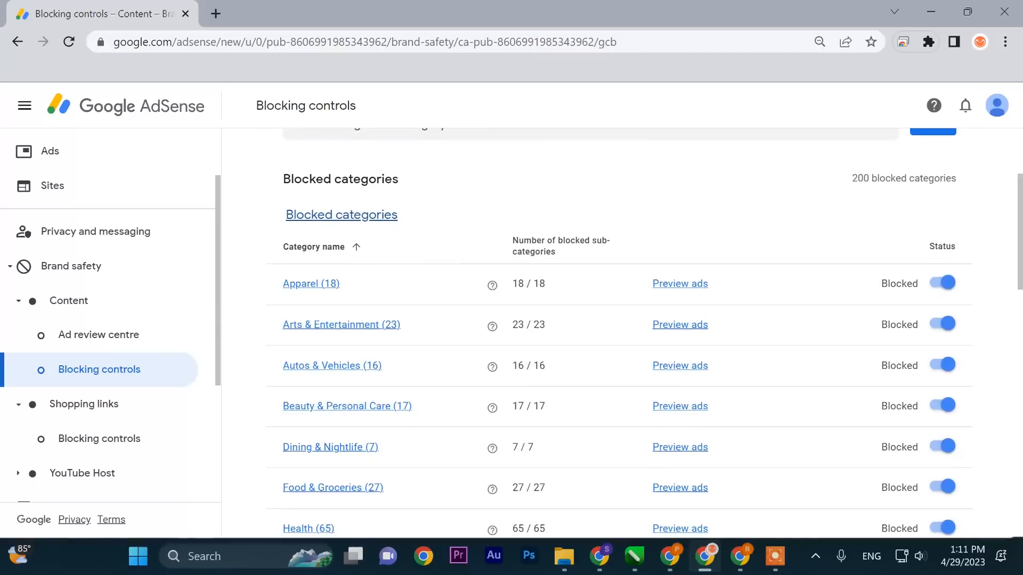
double_click(900, 284)
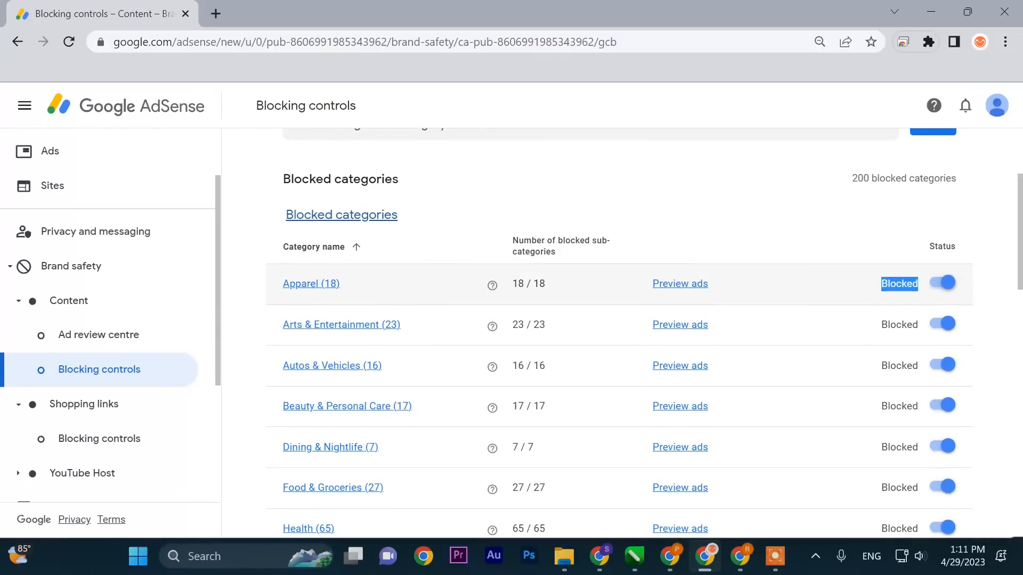
scroll(644, 333, down, 3)
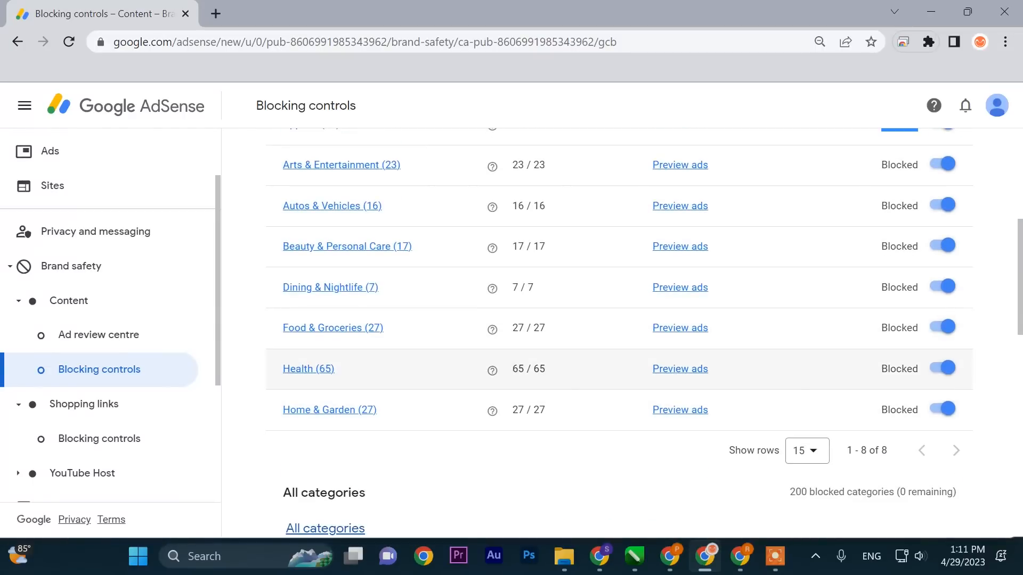
click(943, 409)
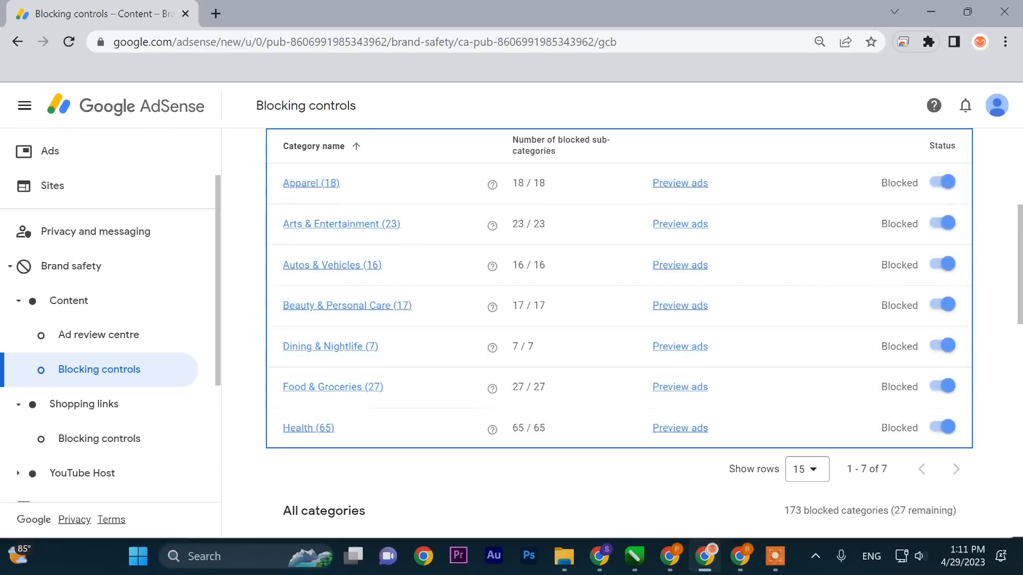
- Review the blocking status of the general categories under All categories, highlighting the list through Home & Garden
scroll(618, 422, down, 15)
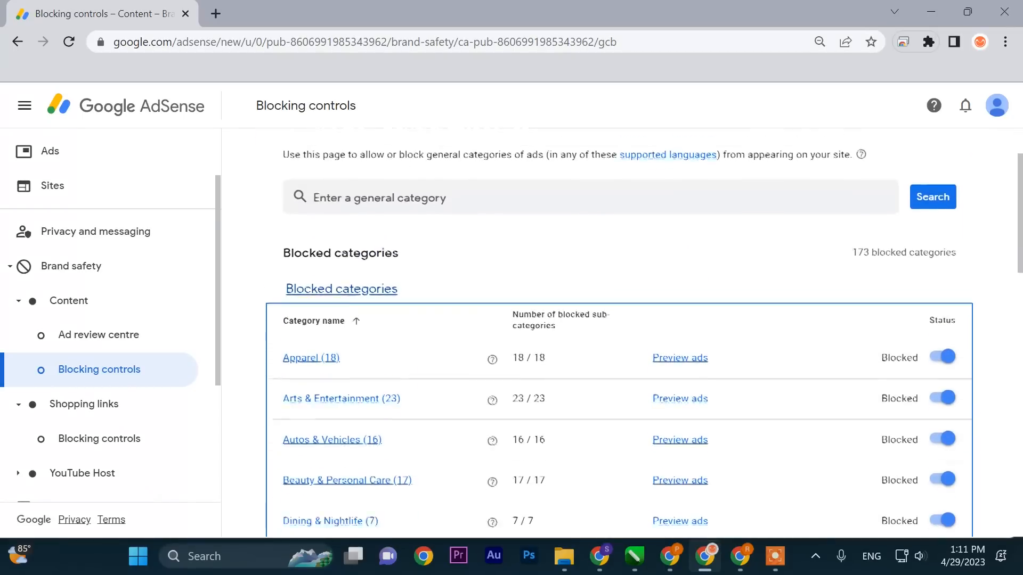
scroll(618, 341, up, 10)
scroll(618, 341, down, 6)
scroll(618, 341, down, 2)
scroll(618, 341, up, 5)
scroll(618, 341, down, 6)
scroll(618, 341, down, 2)
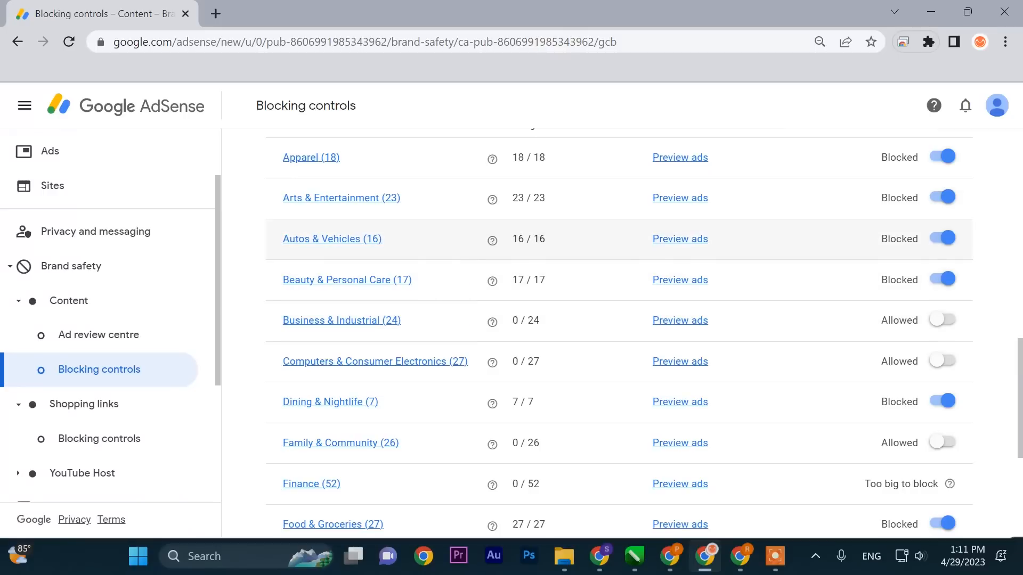
scroll(618, 331, up, 1)
scroll(618, 331, down, 5)
scroll(618, 298, down, 2)
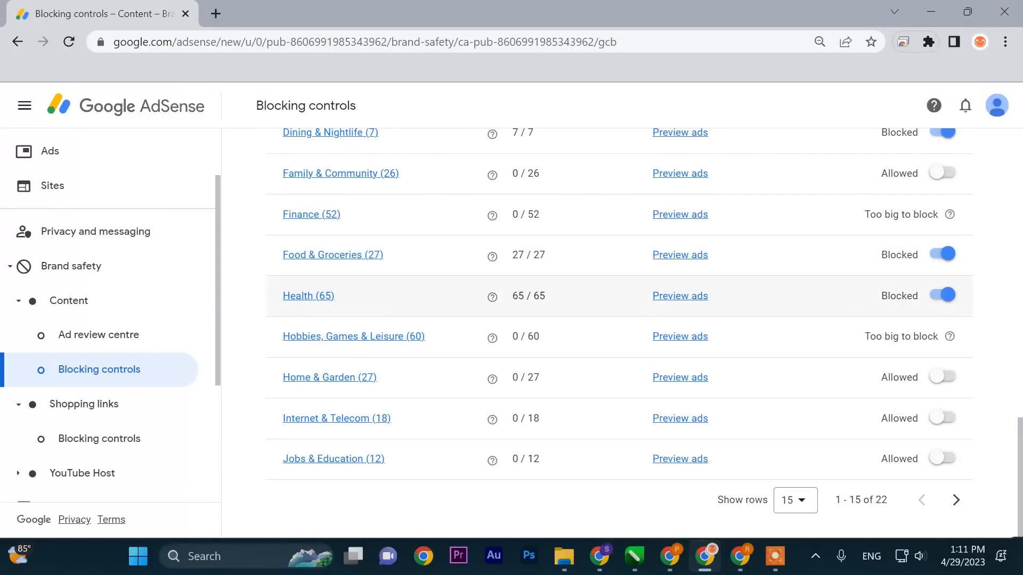
drag(258, 379, 385, 379)
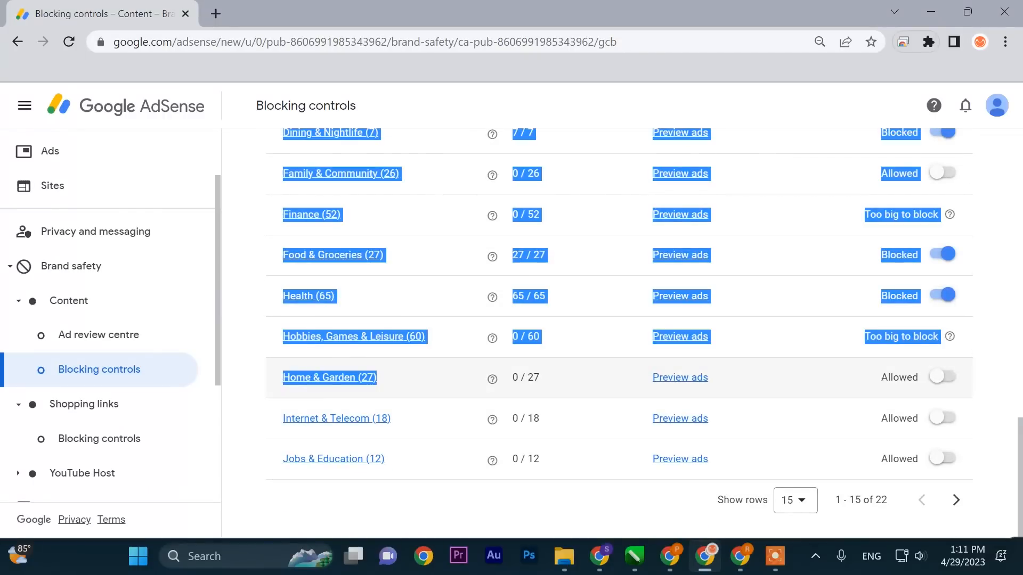
- Search Google for "google adsense" in a new browser tab and open the Google AdSense start page
key(ctrl+t)
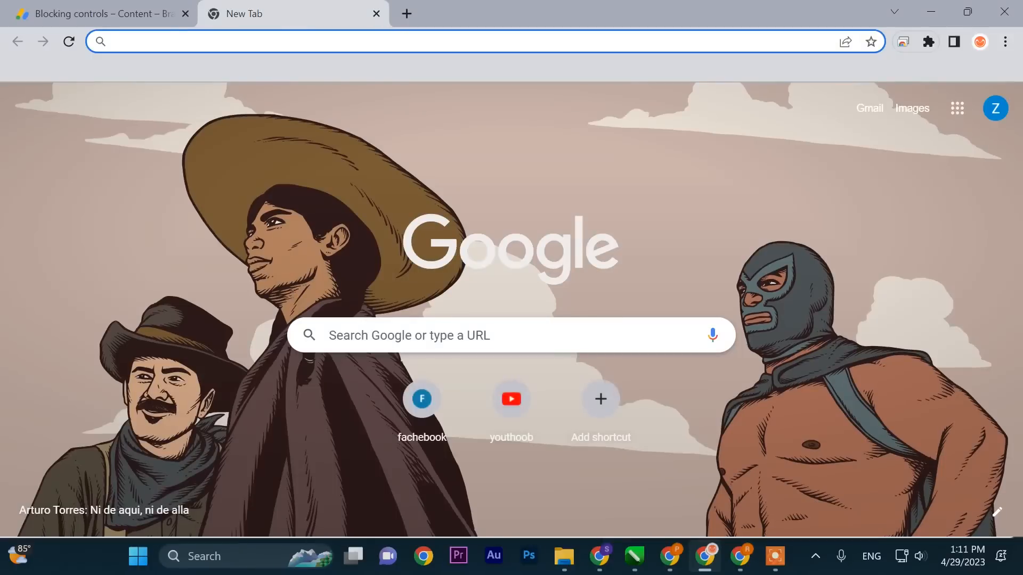
text(goo)
key(Down)
key(Down)
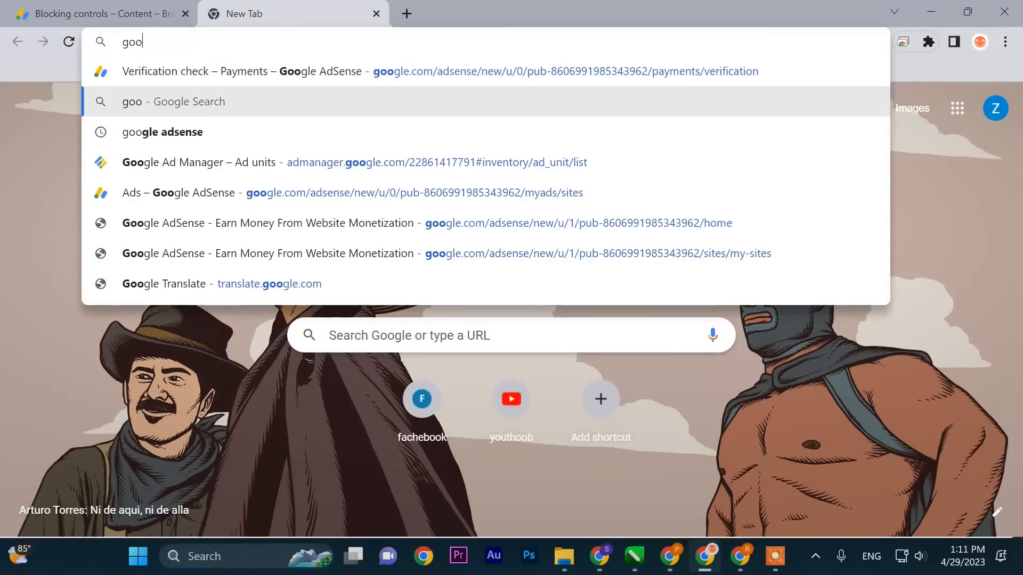
key(Return)
scroll(511, 309, down, 1)
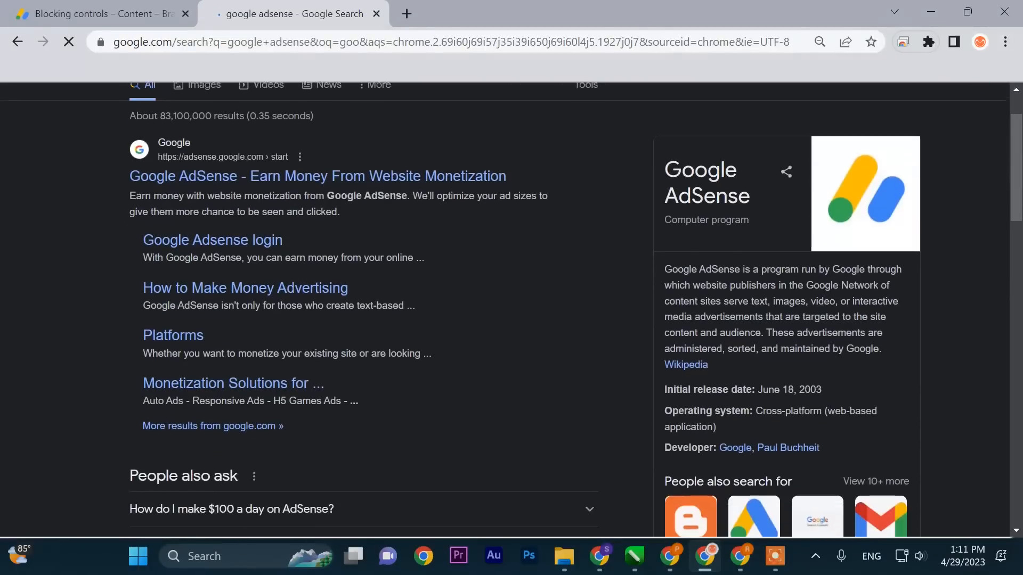
click(318, 174)
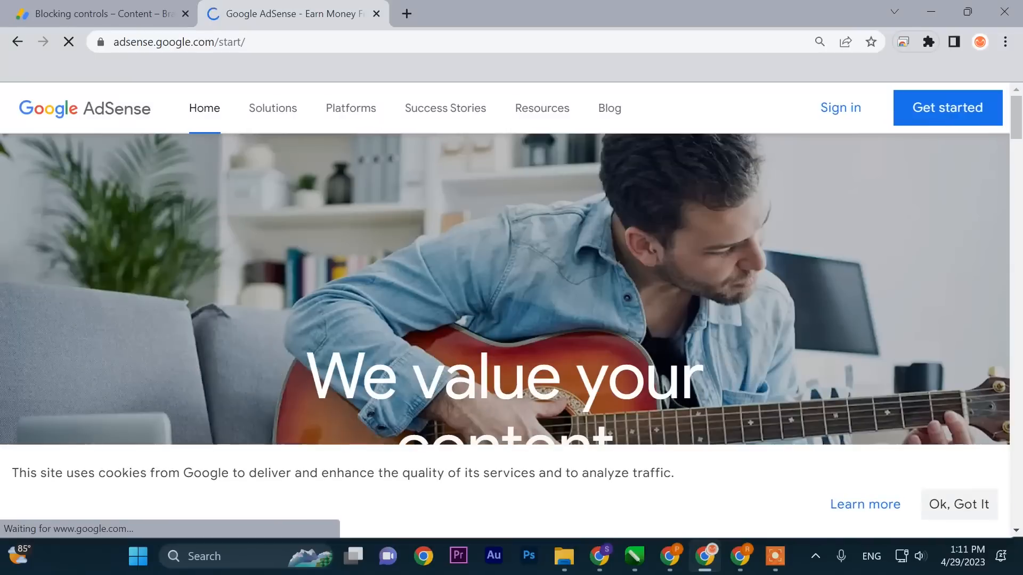
- Find the potential earnings calculator on the AdSense start page and set its region to North America
scroll(511, 287, down, 7)
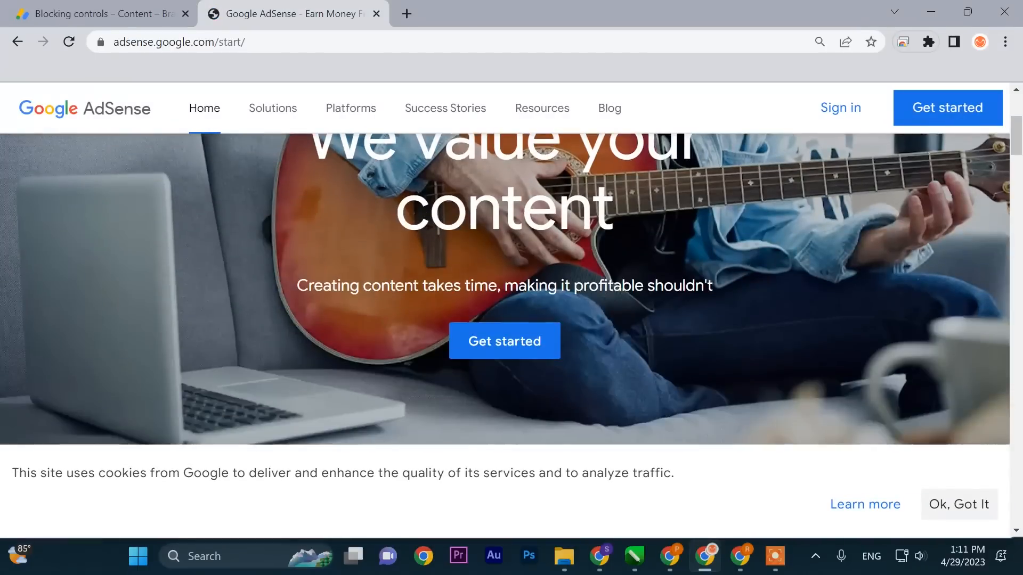
scroll(511, 288, down, 10)
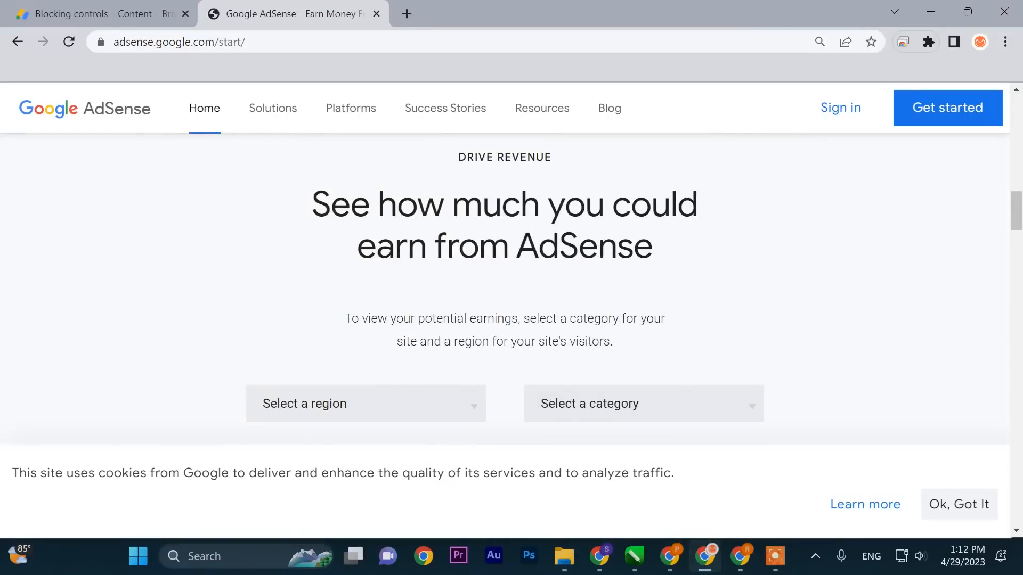
click(365, 404)
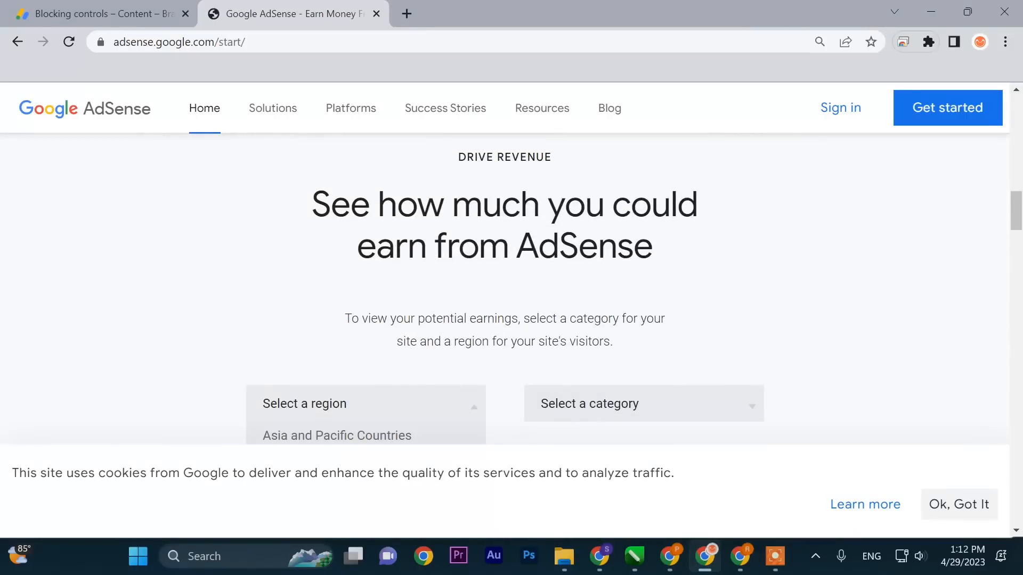
scroll(511, 288, down, 3)
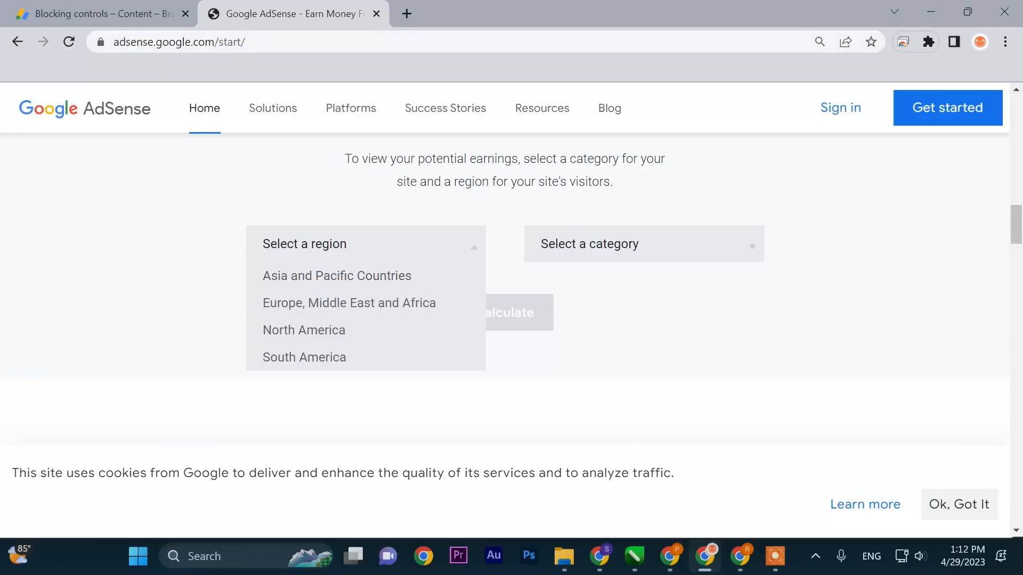
click(304, 330)
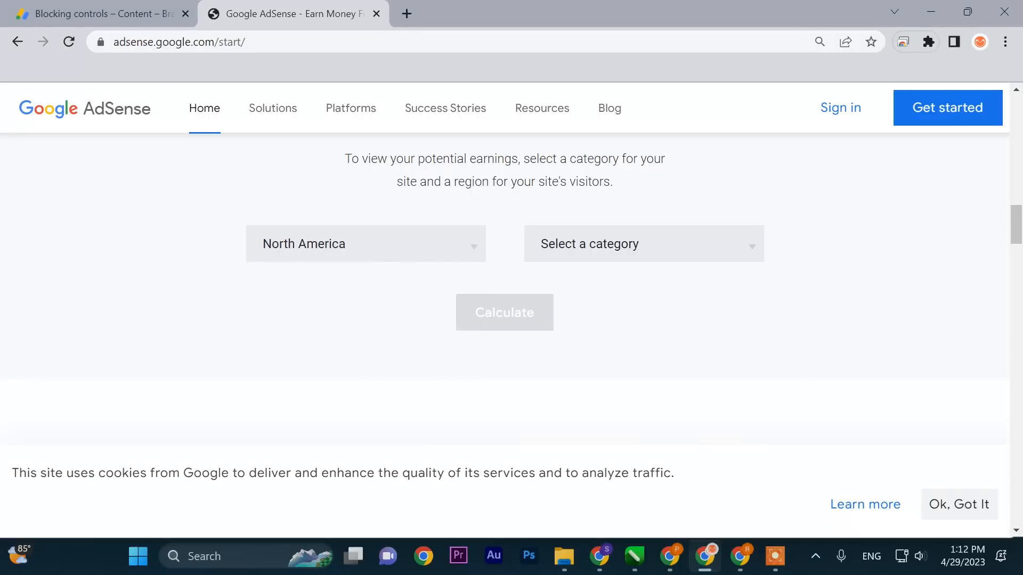
- Set the calculator's content category to Home & Garden and calculate the potential annual revenue
click(591, 244)
scroll(595, 364, down, 2)
click(592, 416)
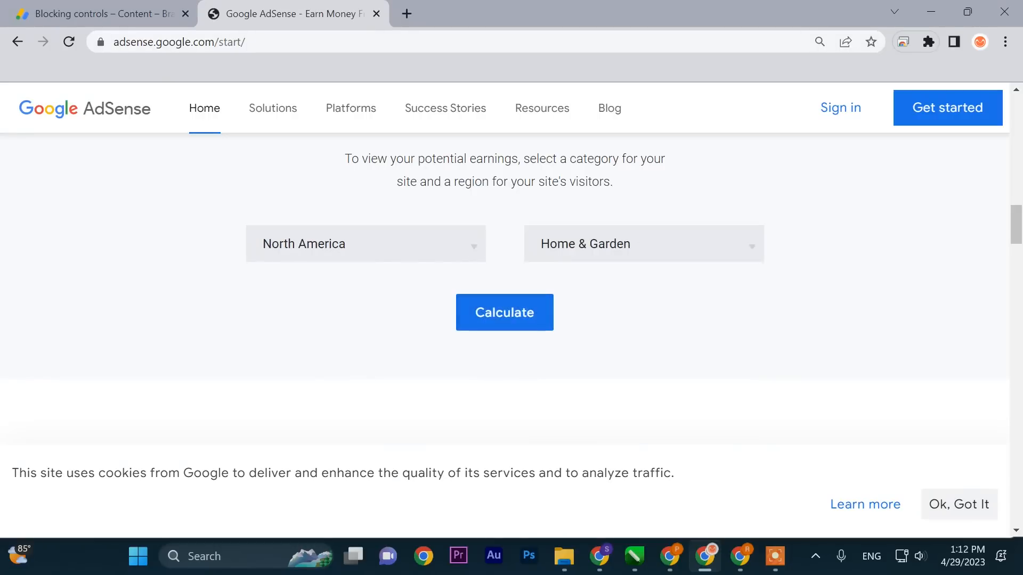
click(504, 312)
scroll(504, 288, down, 3)
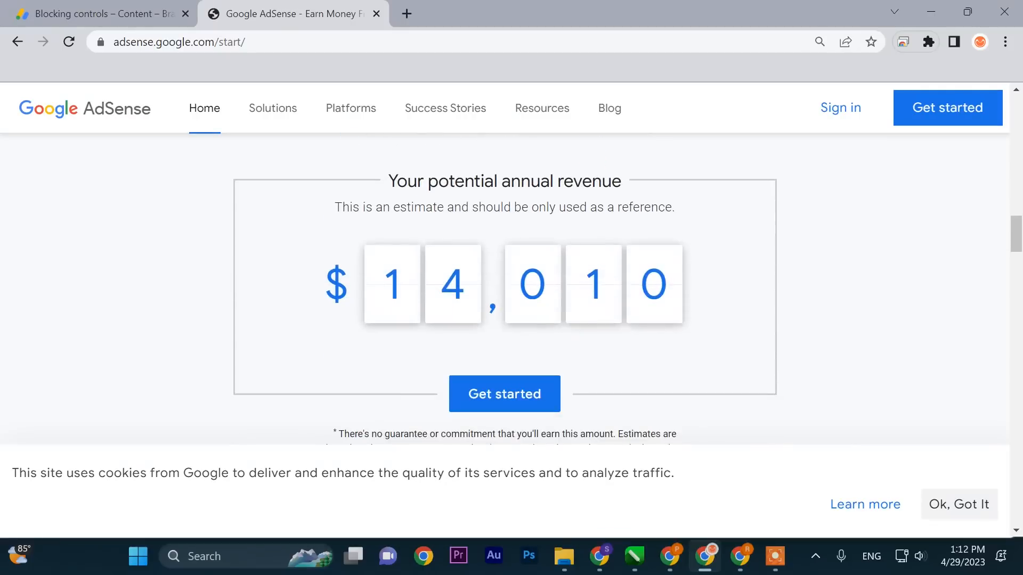
- Examine the potential annual revenue estimate and its monthly page views, highlighting the figure and briefly checking back on the blocking controls
scroll(504, 288, up, 1)
drag(380, 368, 609, 368)
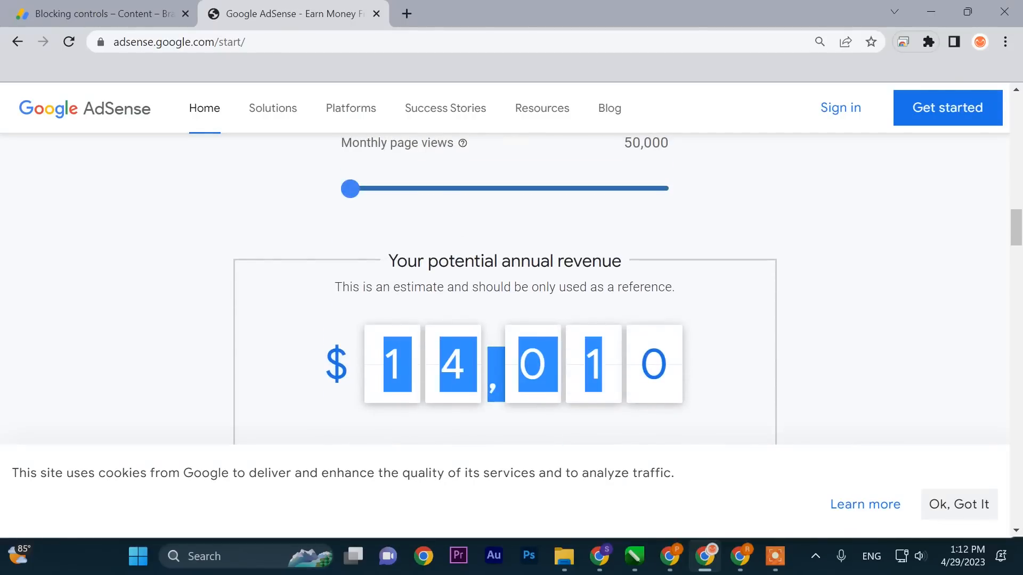
drag(673, 369, 610, 369)
scroll(505, 288, down, 2)
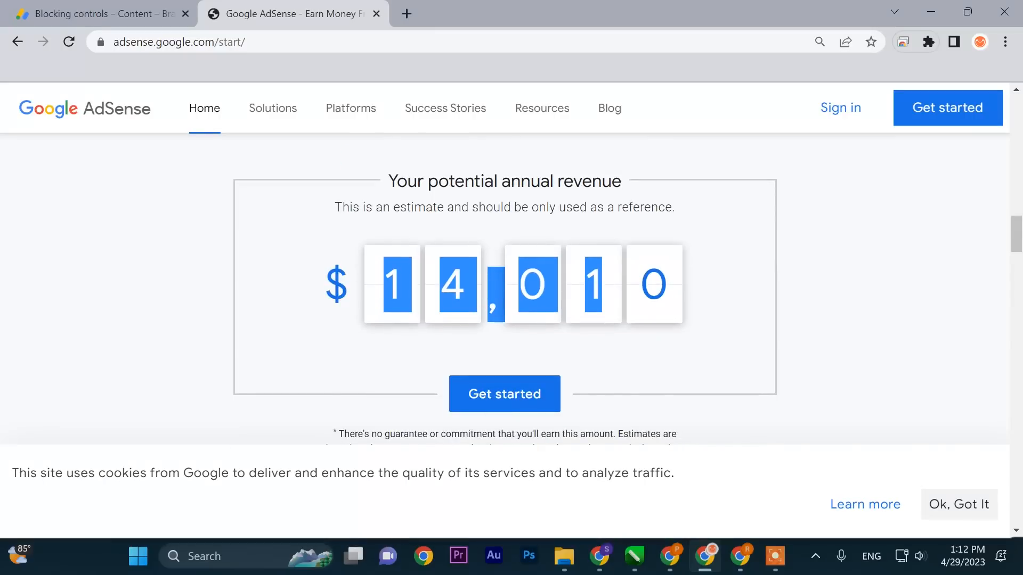
scroll(505, 288, up, 5)
click(104, 14)
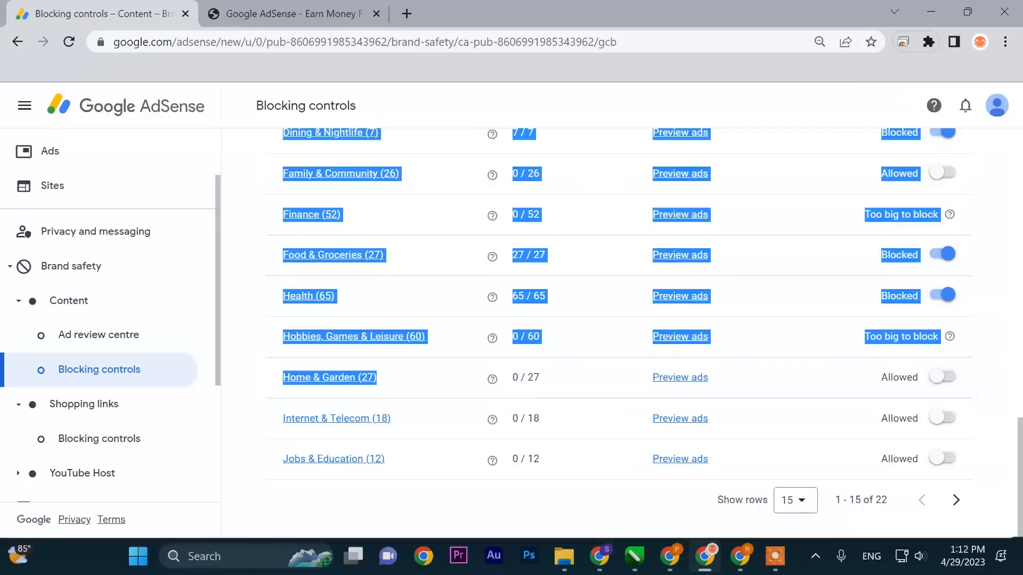
click(341, 12)
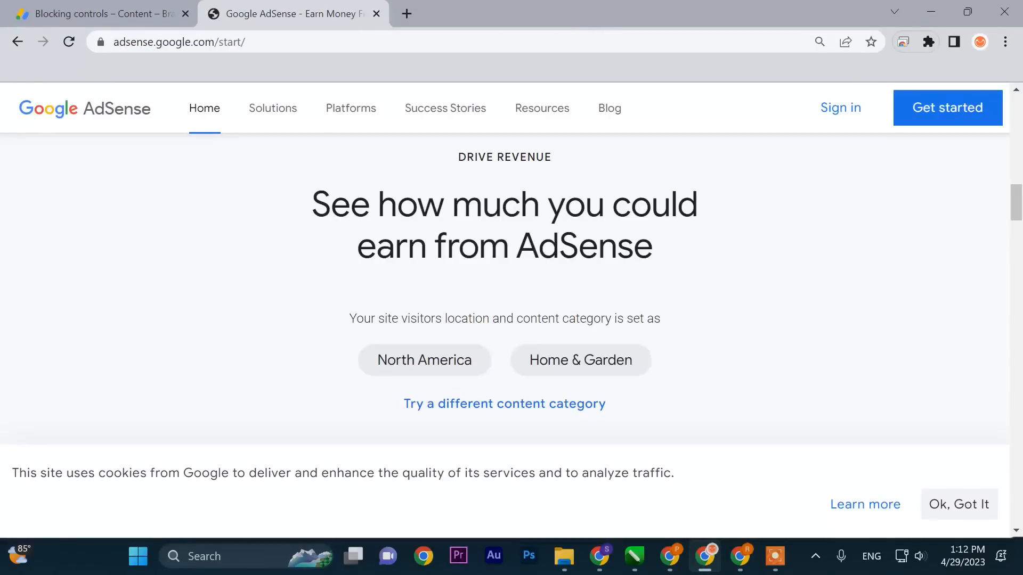
scroll(505, 287, down, 6)
scroll(505, 288, up, 1)
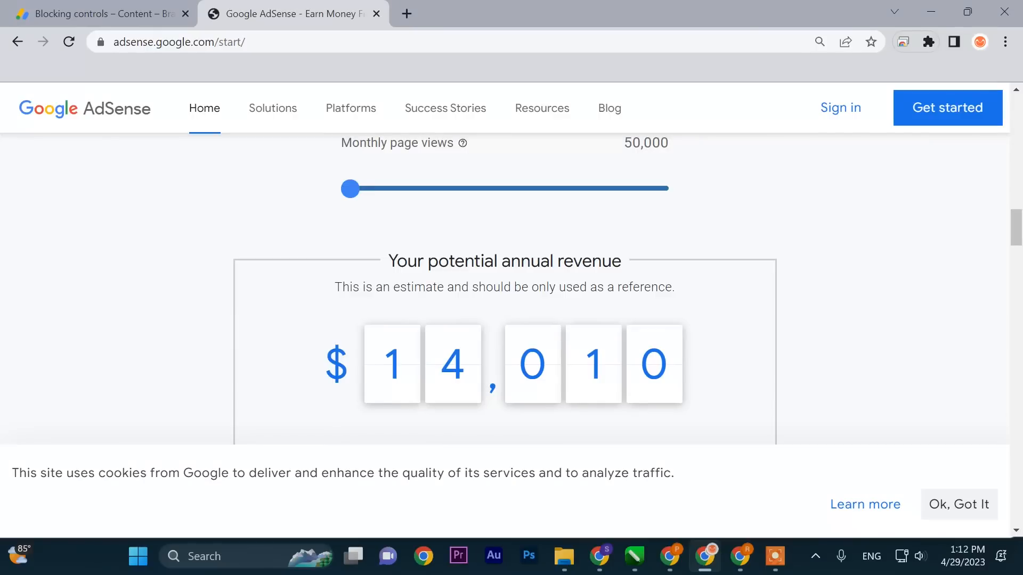
scroll(504, 288, down, 4)
scroll(505, 288, up, 3)
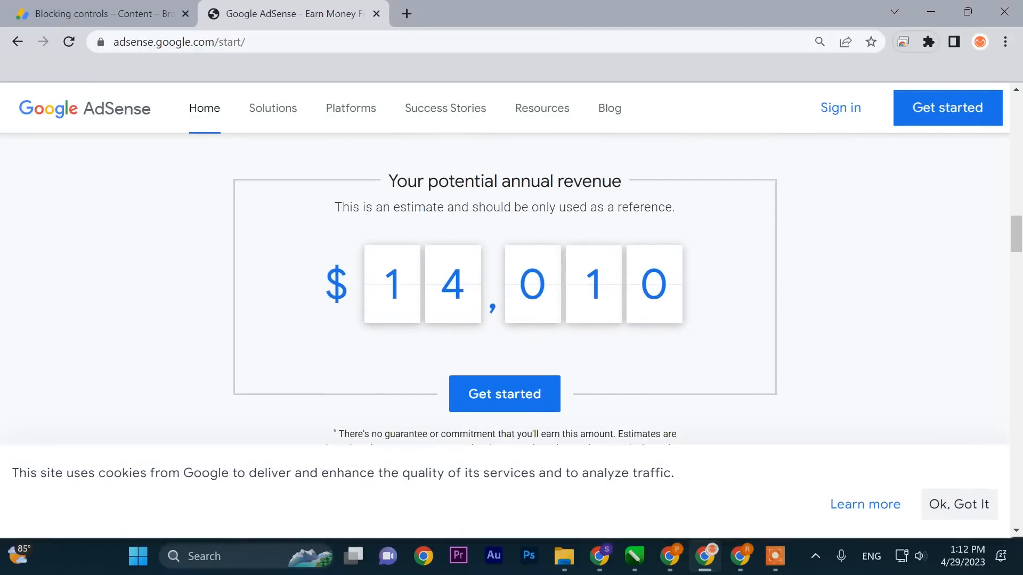
scroll(505, 287, up, 8)
scroll(505, 288, down, 3)
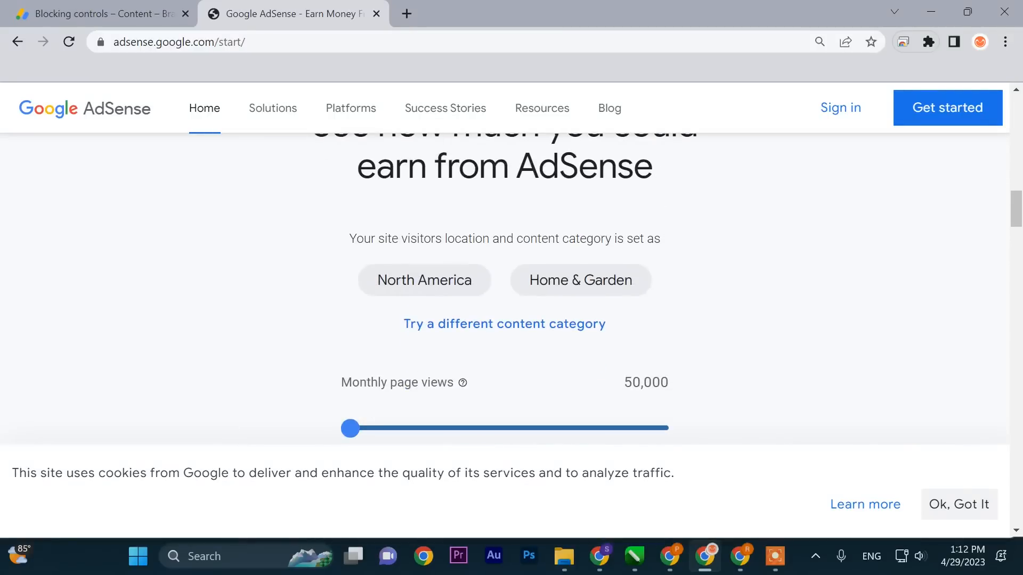
- Return to the calculator's category selection and browse the available content categories, keeping Home & Garden
click(505, 324)
scroll(543, 314, down, 1)
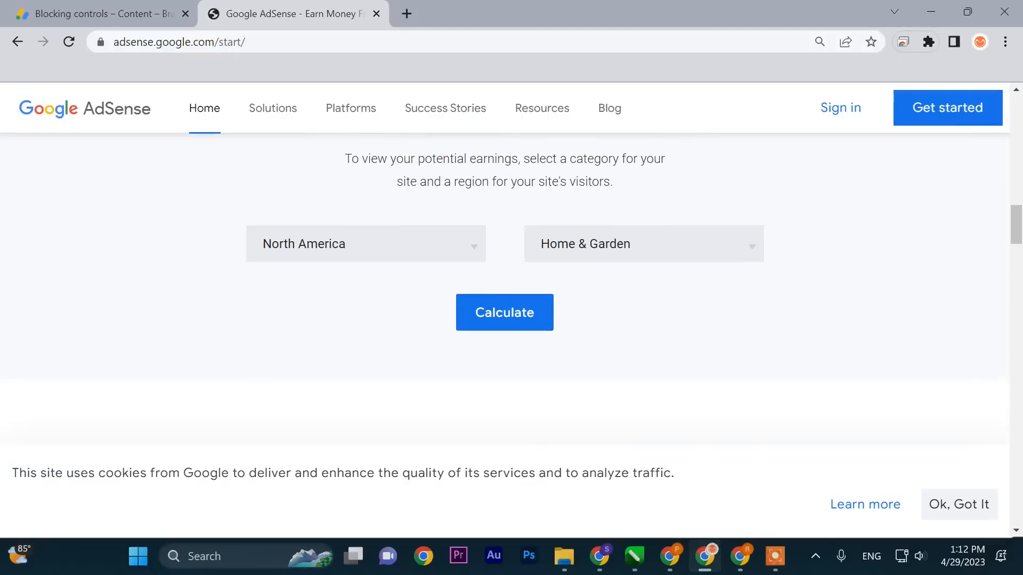
click(643, 245)
scroll(643, 262, down, 2)
scroll(591, 287, down, 3)
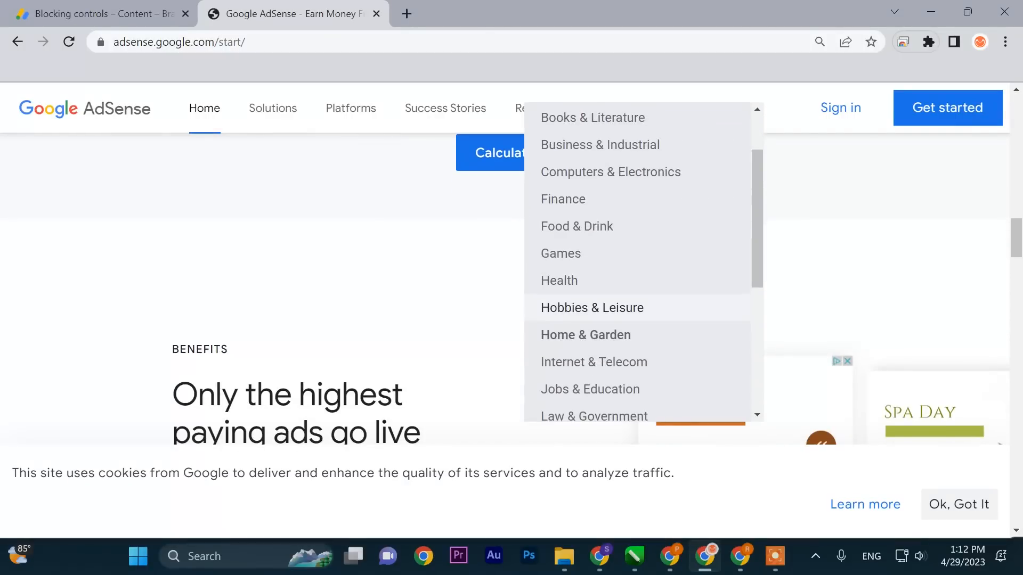
scroll(592, 256, down, 3)
scroll(592, 258, down, 2)
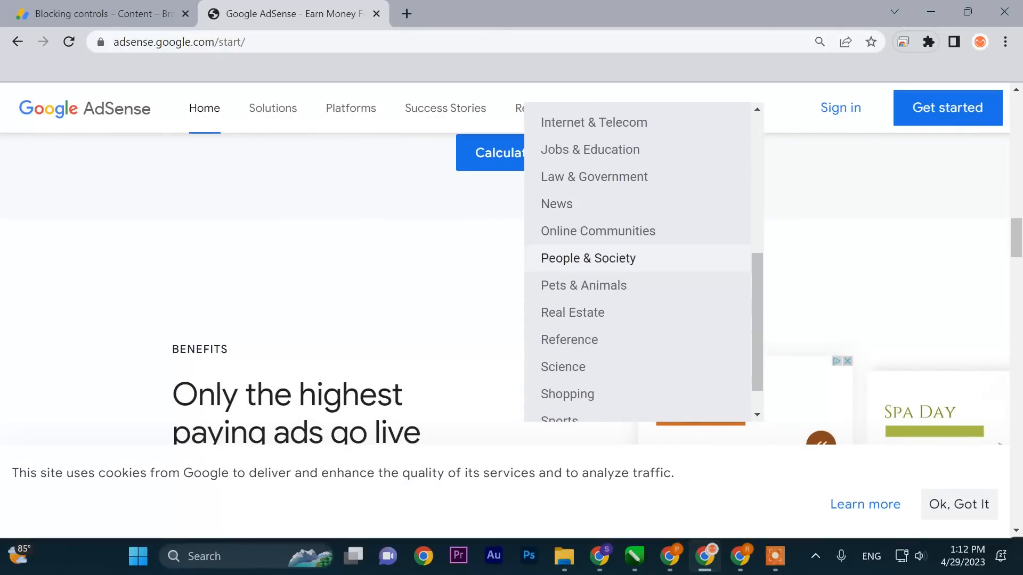
scroll(591, 259, up, 3)
click(643, 243)
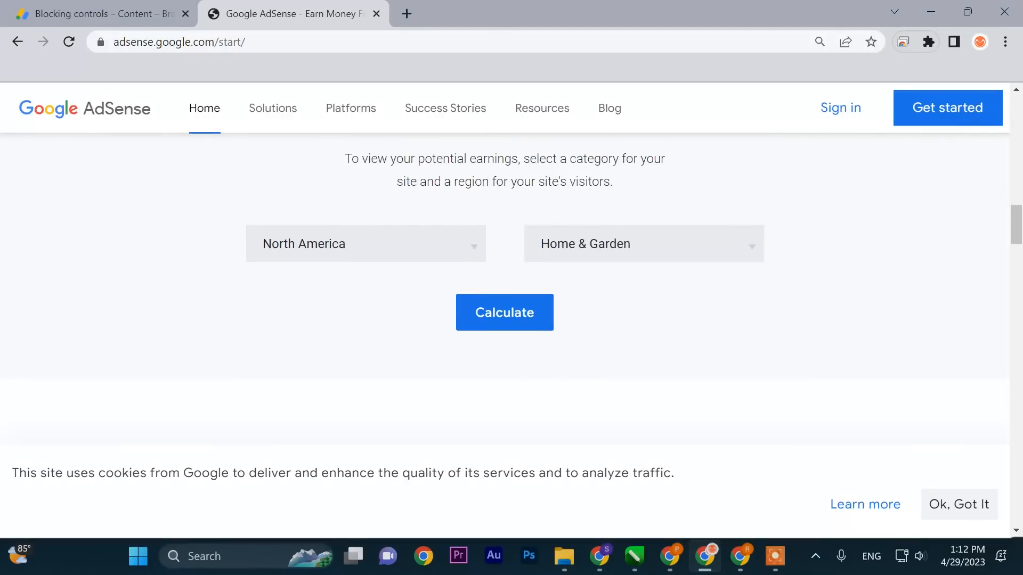
- Go back to the general categories blocking page, highlight Apparel under All categories, and switch Autos & Vehicles to allowed
click(101, 14)
click(511, 506)
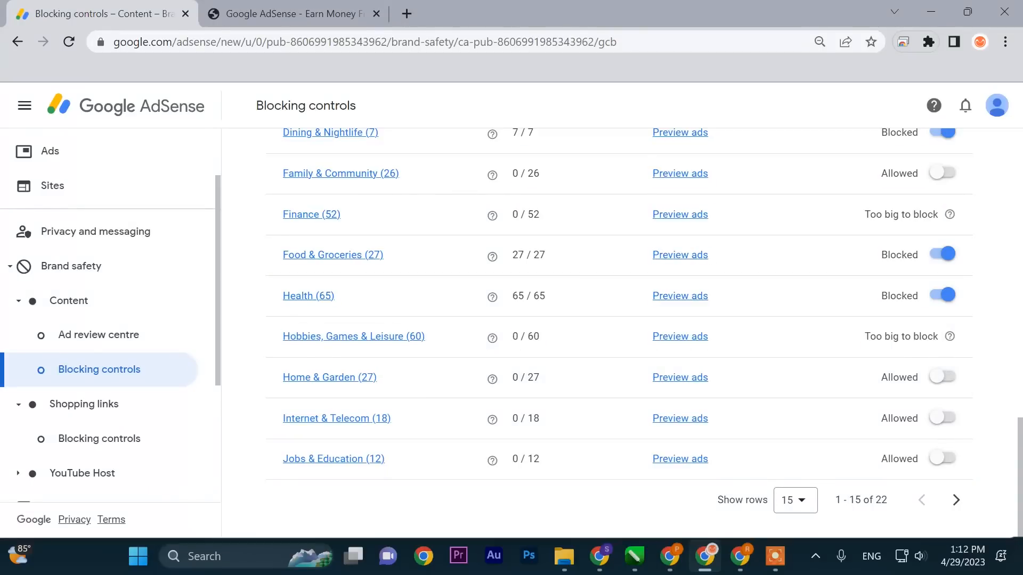
scroll(618, 341, up, 6)
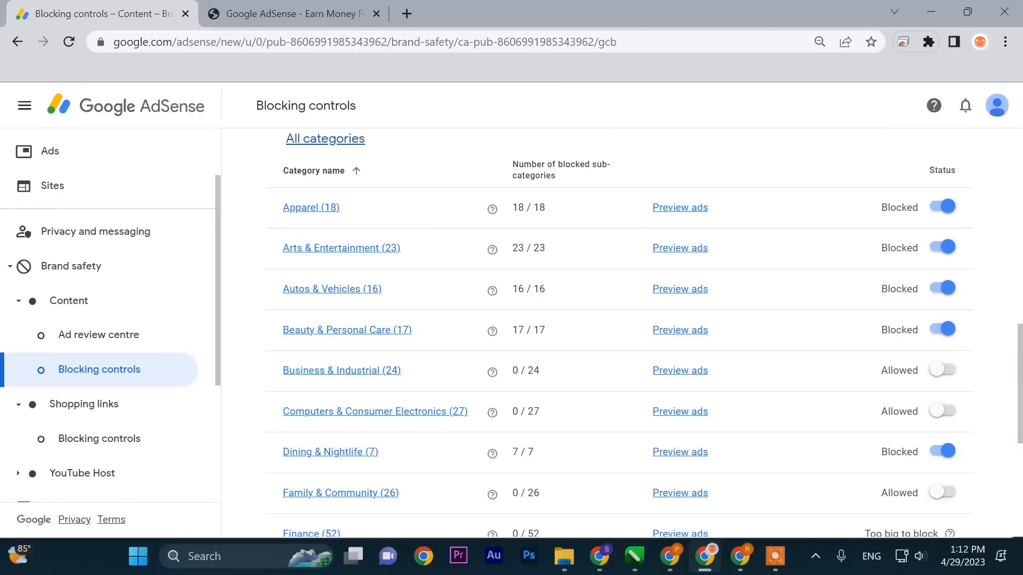
drag(280, 208, 343, 209)
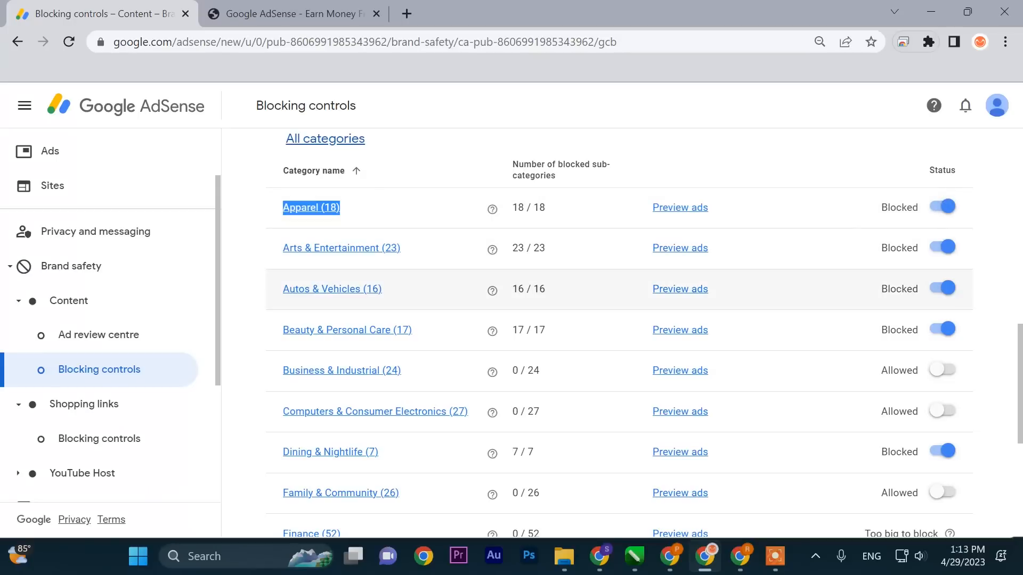
click(943, 289)
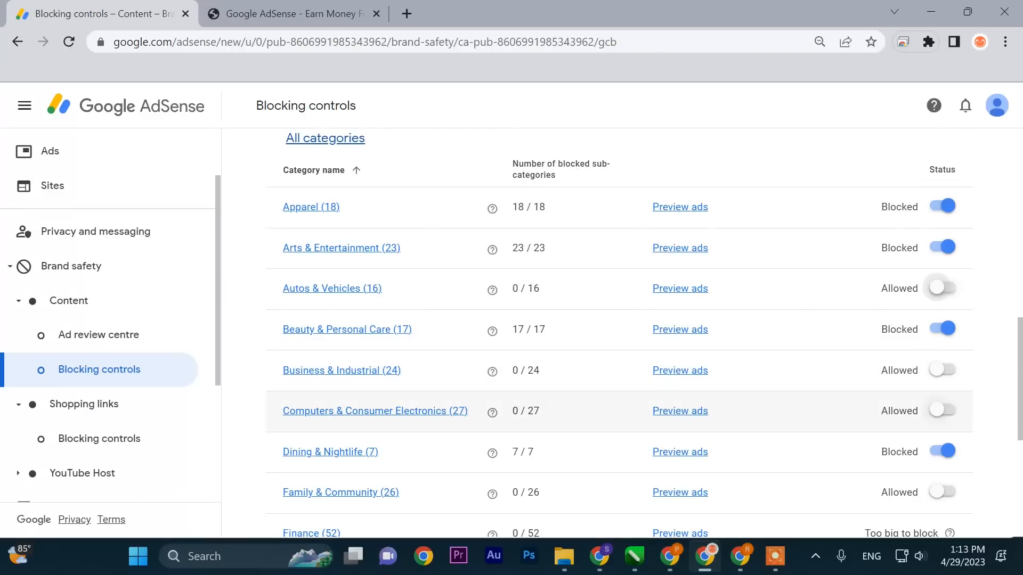
- Highlight the blocking status of the Finance category in the general categories list
scroll(943, 394, down, 1)
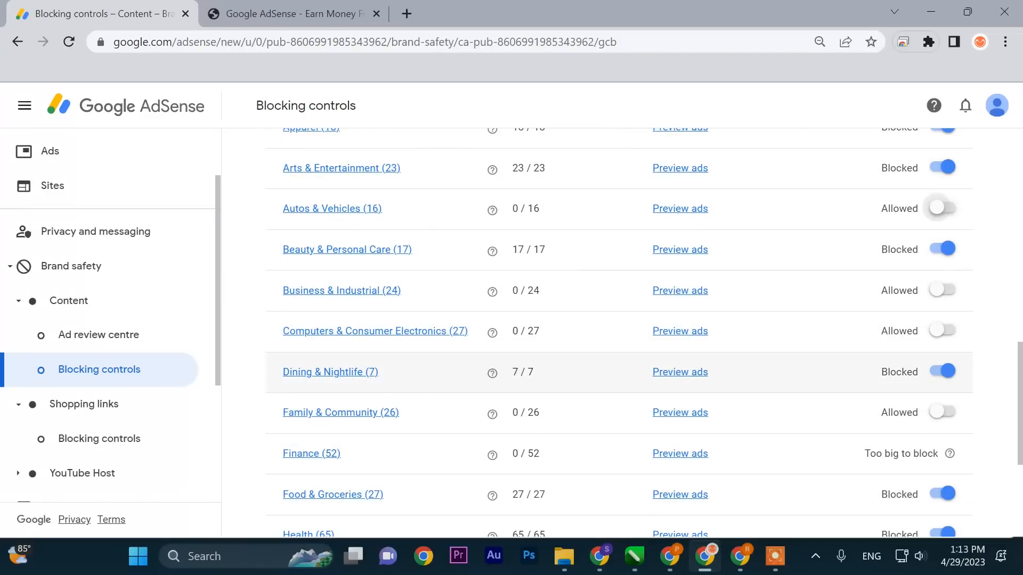
scroll(618, 373, down, 1)
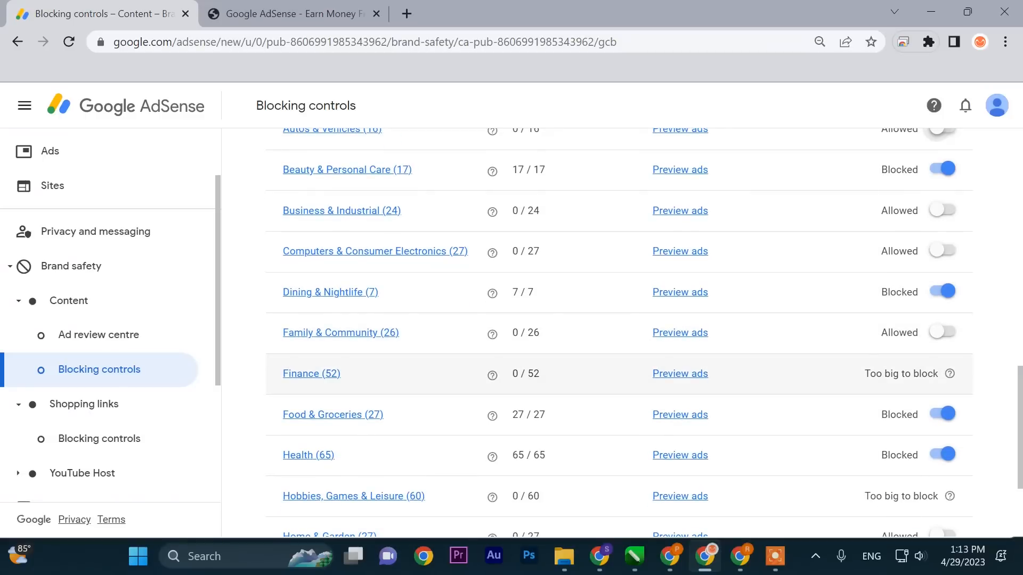
drag(864, 374, 933, 374)
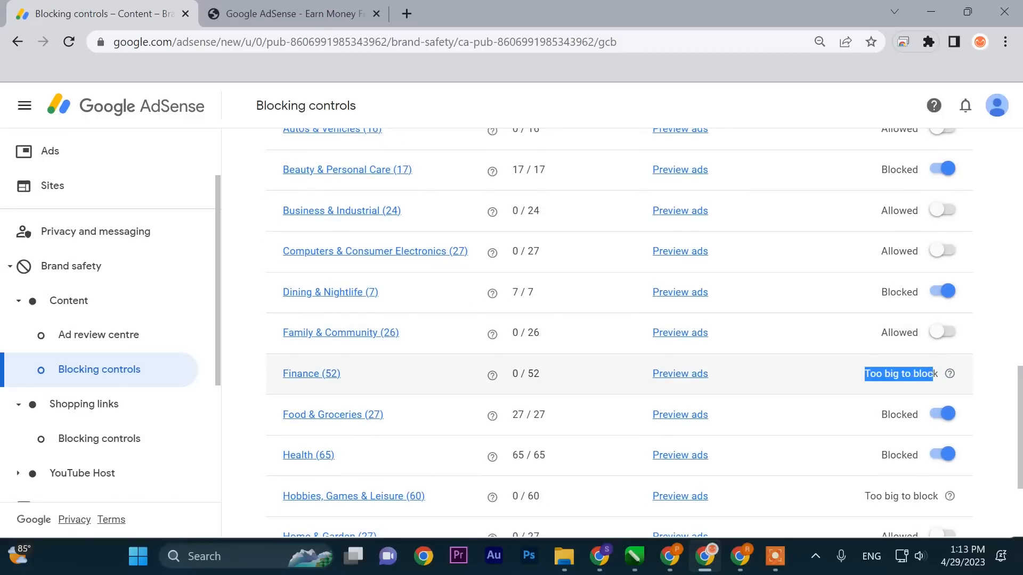
triple_click(893, 374)
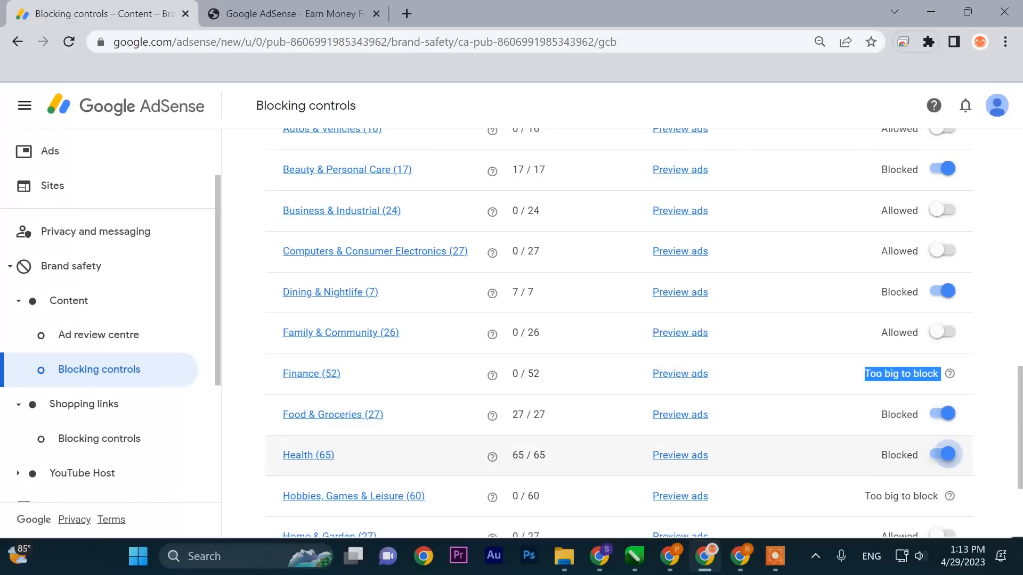
- Switch the Health category to allowed and block Hobbies, Games & Leisure
click(944, 454)
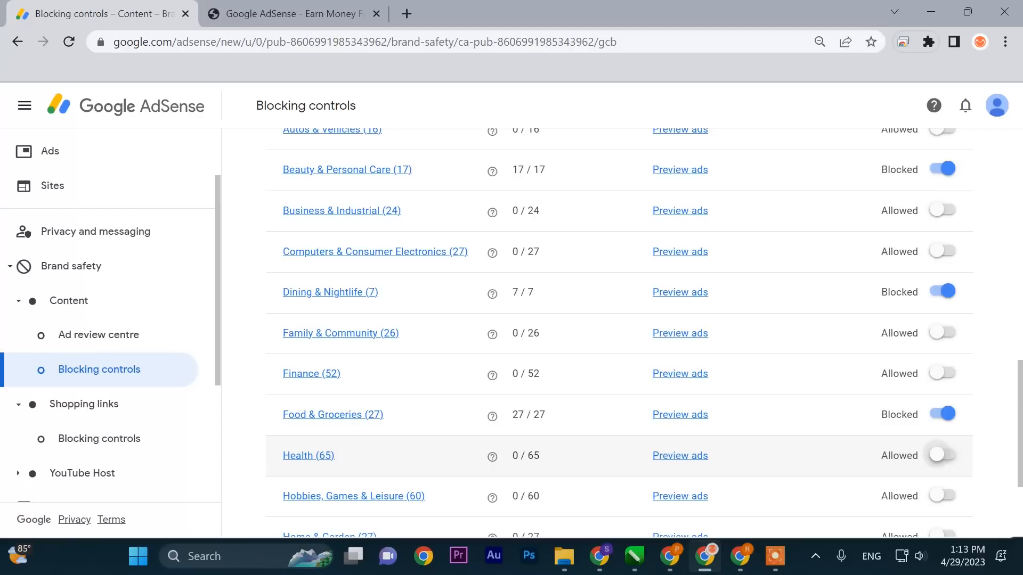
scroll(618, 330, down, 3)
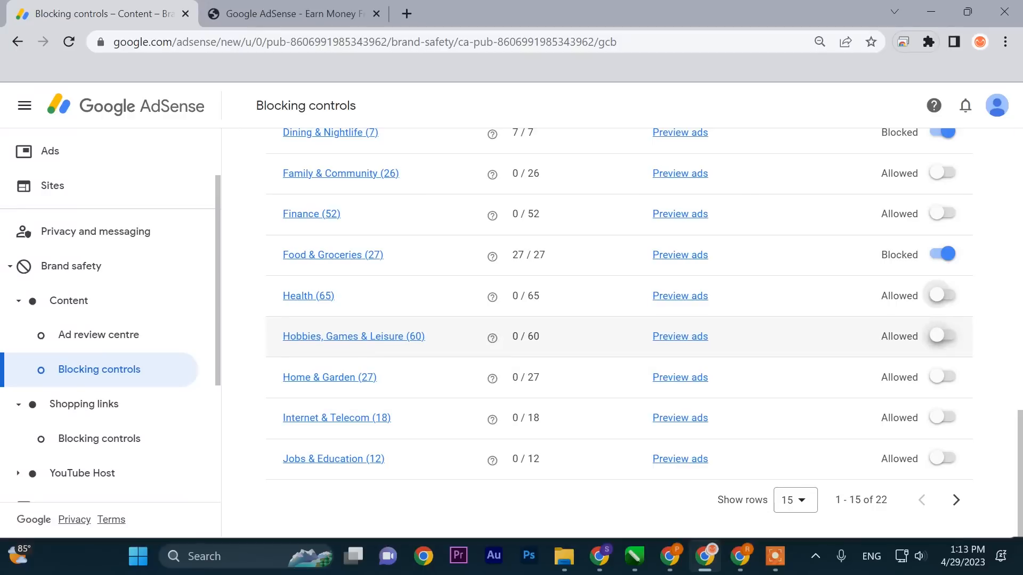
click(943, 336)
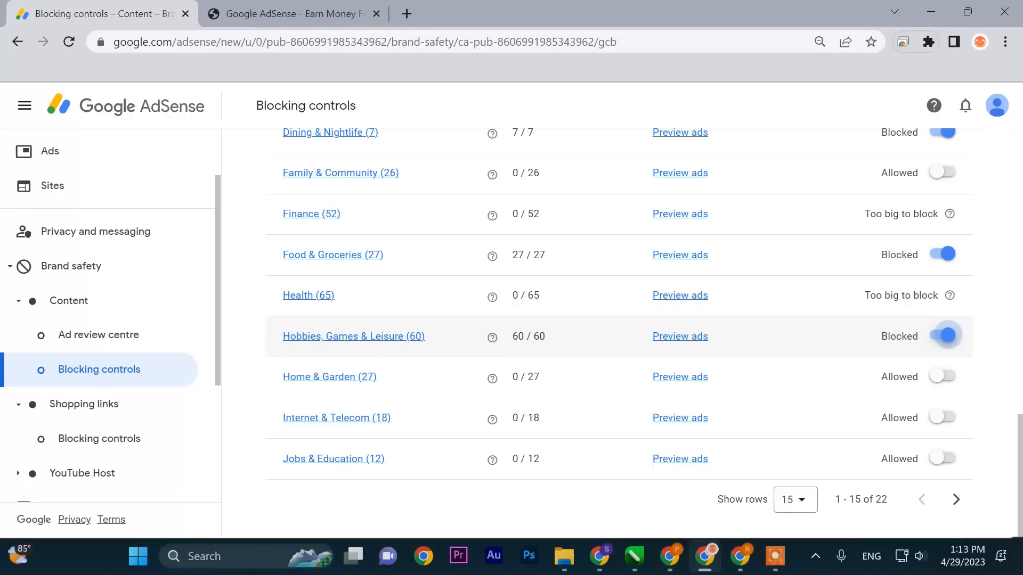
- Browse the remaining general categories and the Mobile App Utilities sub-categories, and return to the Blocking controls overview
click(956, 499)
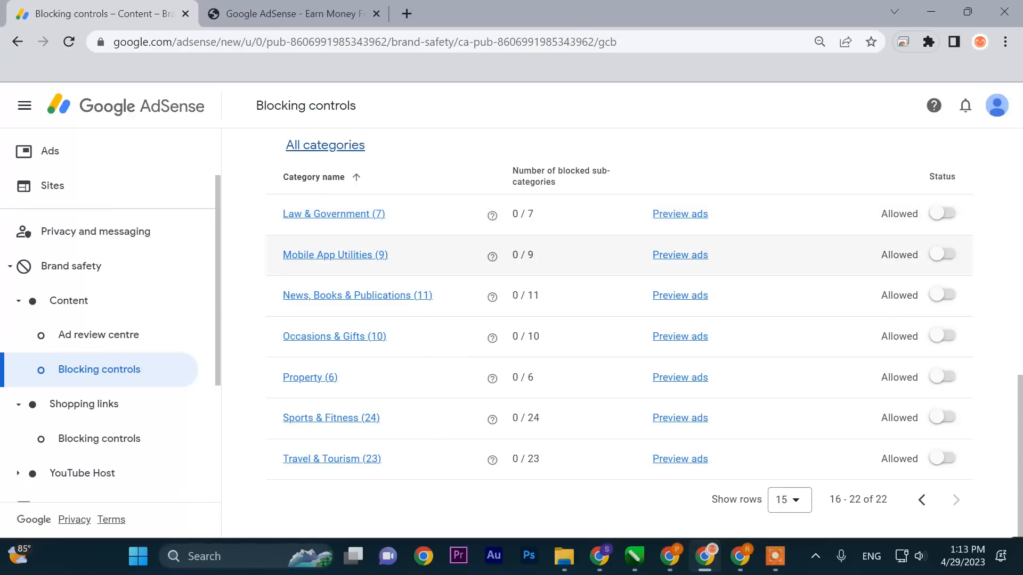
click(335, 255)
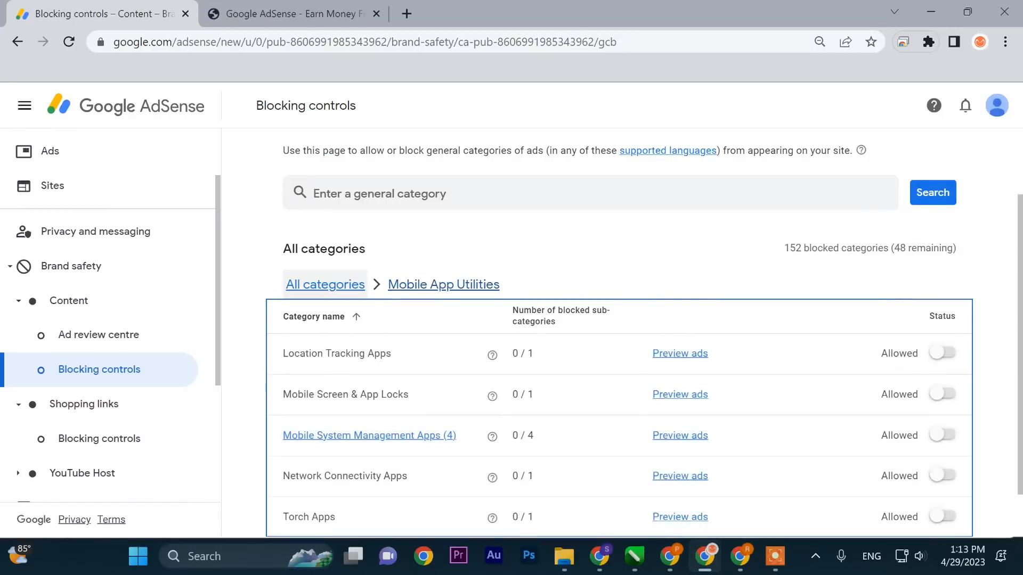
scroll(372, 368, down, 2)
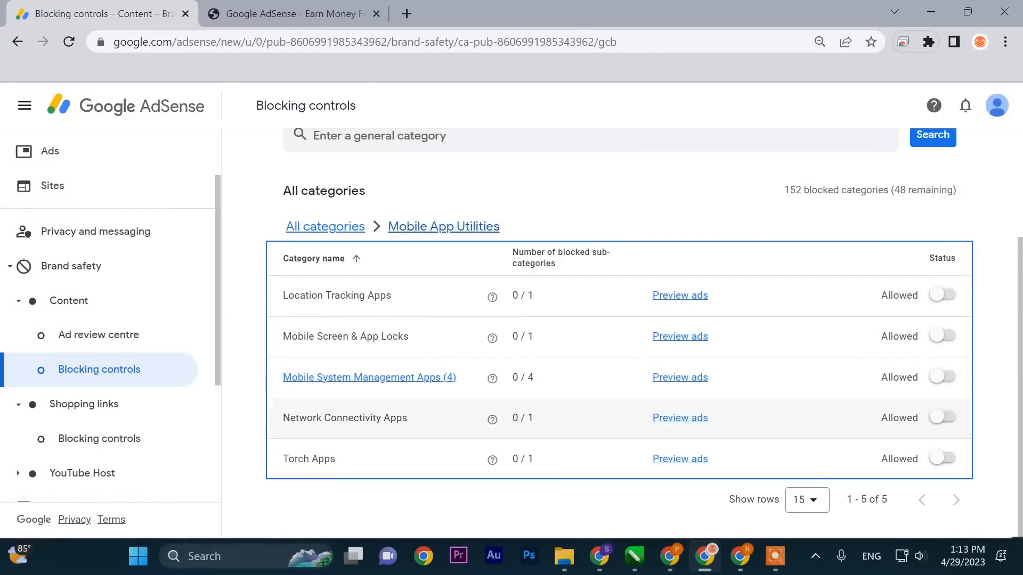
scroll(373, 373, up, 3)
scroll(373, 341, down, 3)
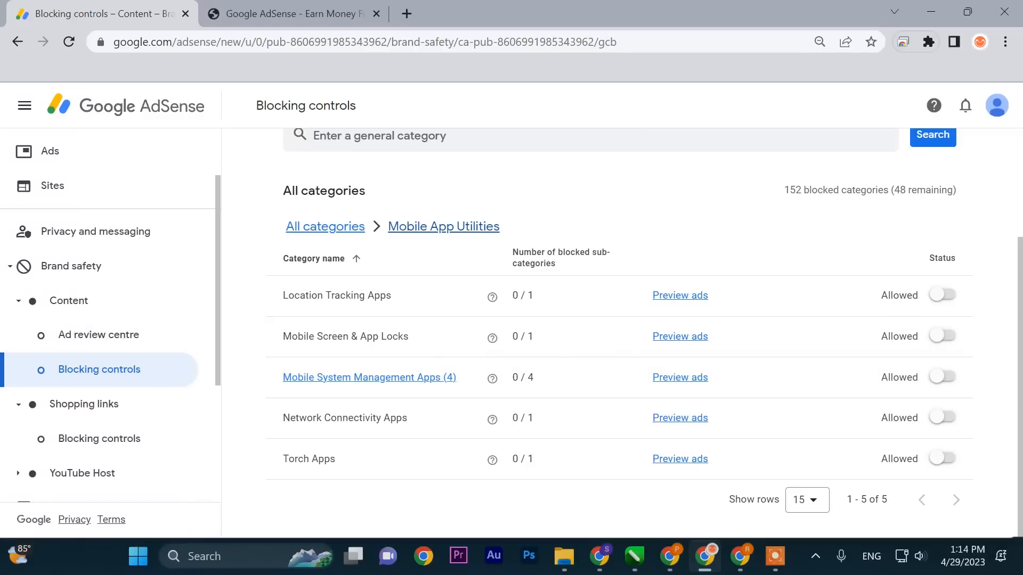
click(99, 370)
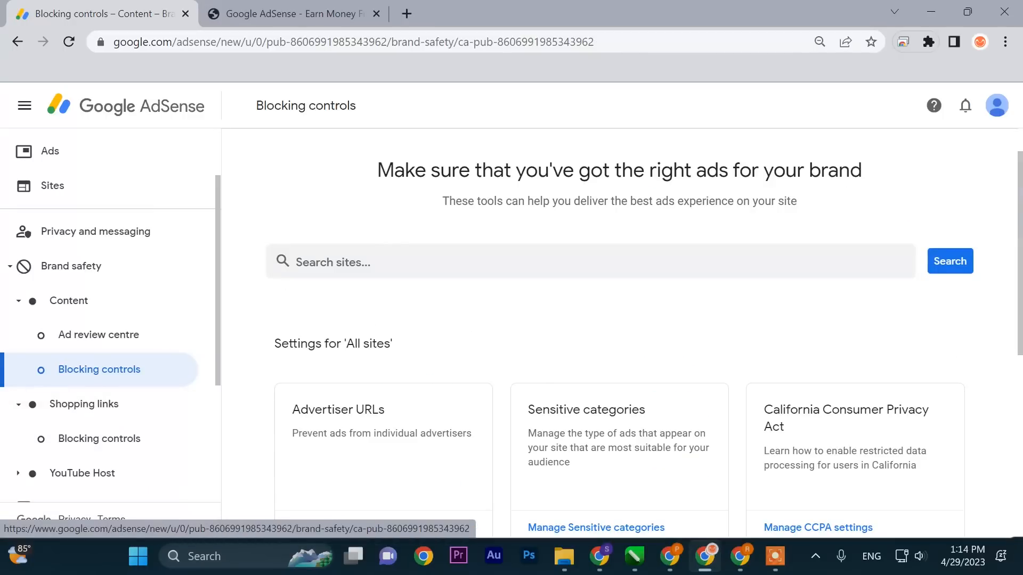
- Open a new browser tab and search Google for namecheap
click(296, 13)
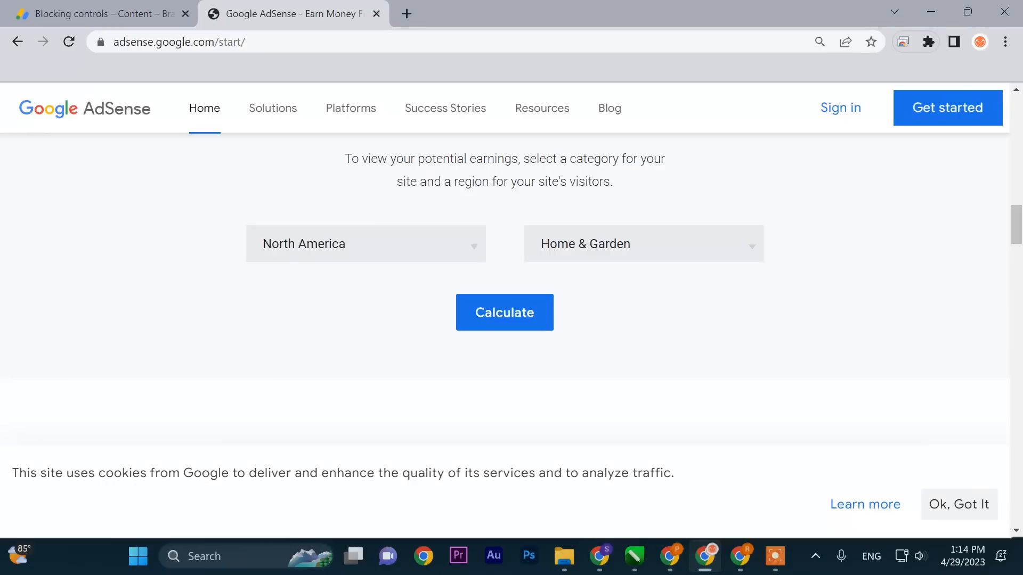
click(406, 14)
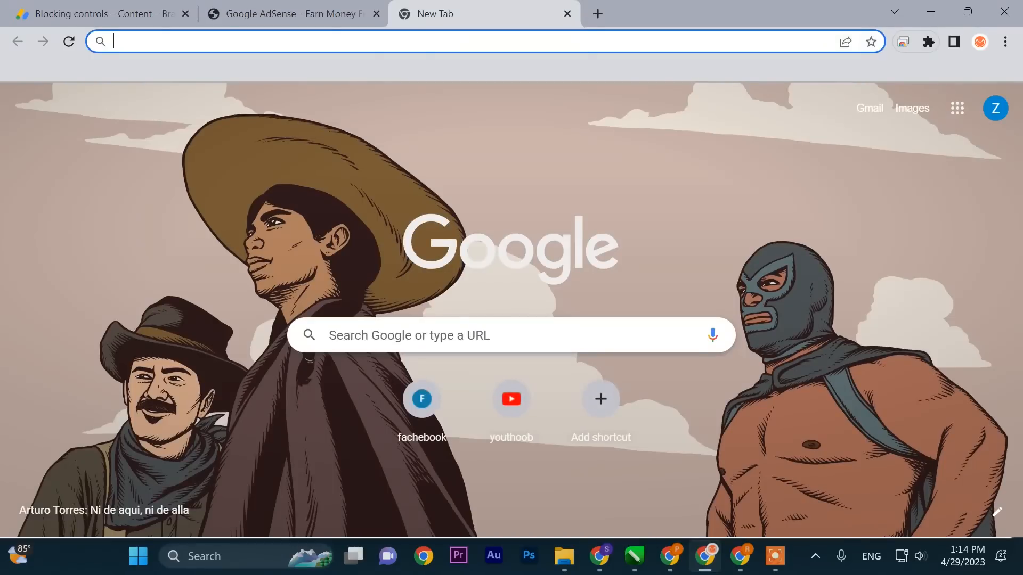
click(296, 14)
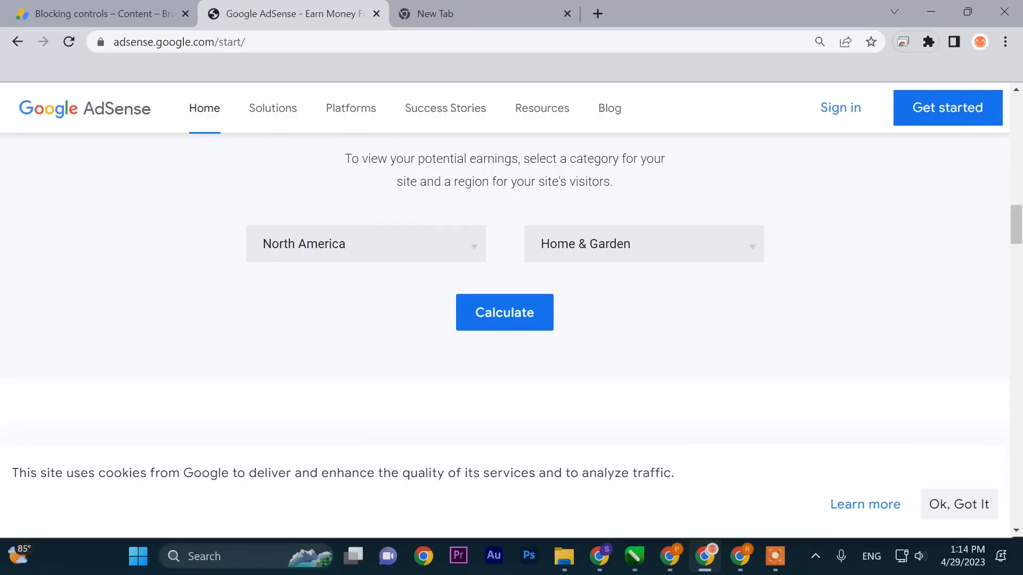
click(435, 14)
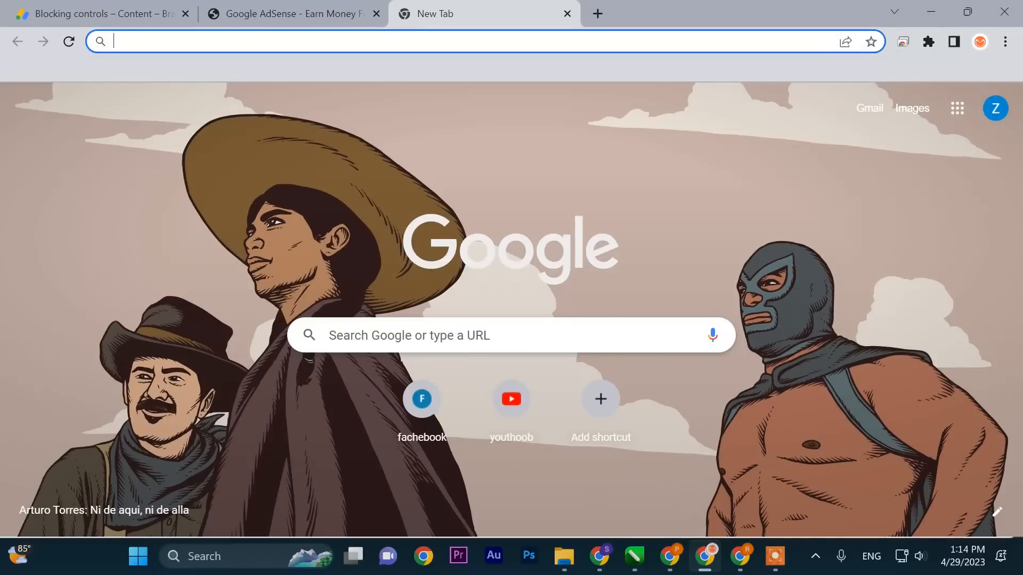
click(928, 42)
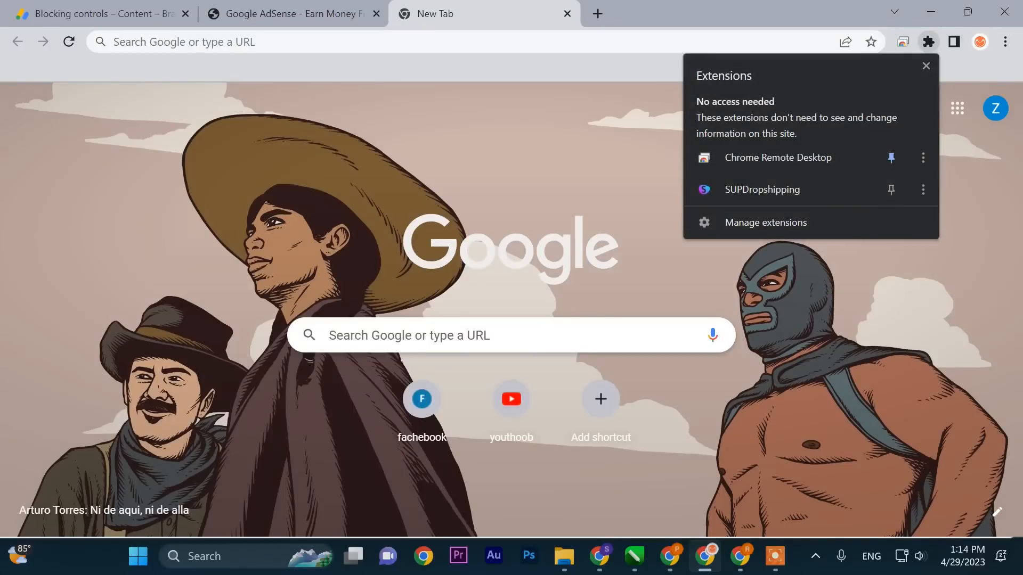
click(511, 335)
text(na)
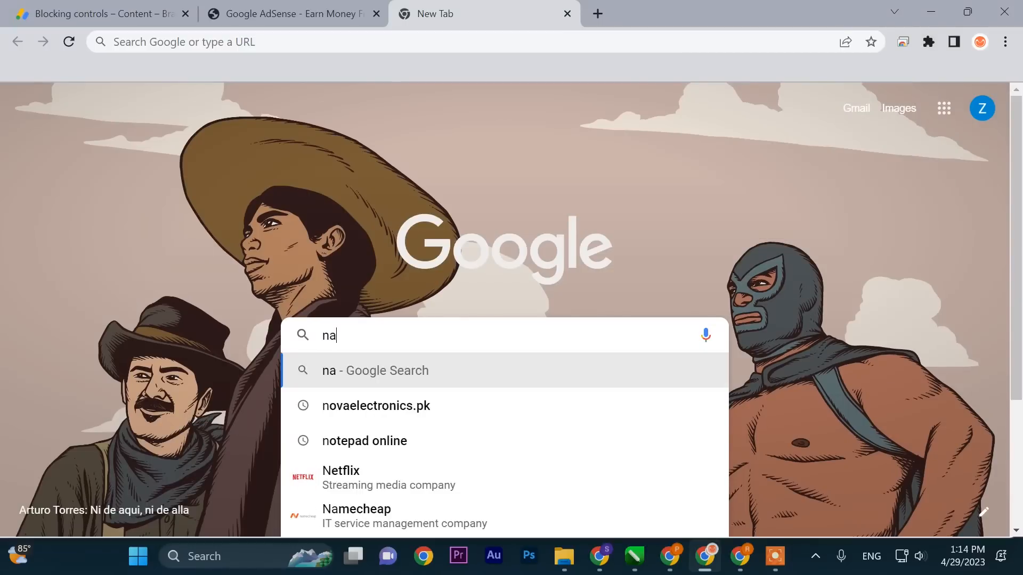
key(Down)
key(Down)
key(Down)
key(Return)
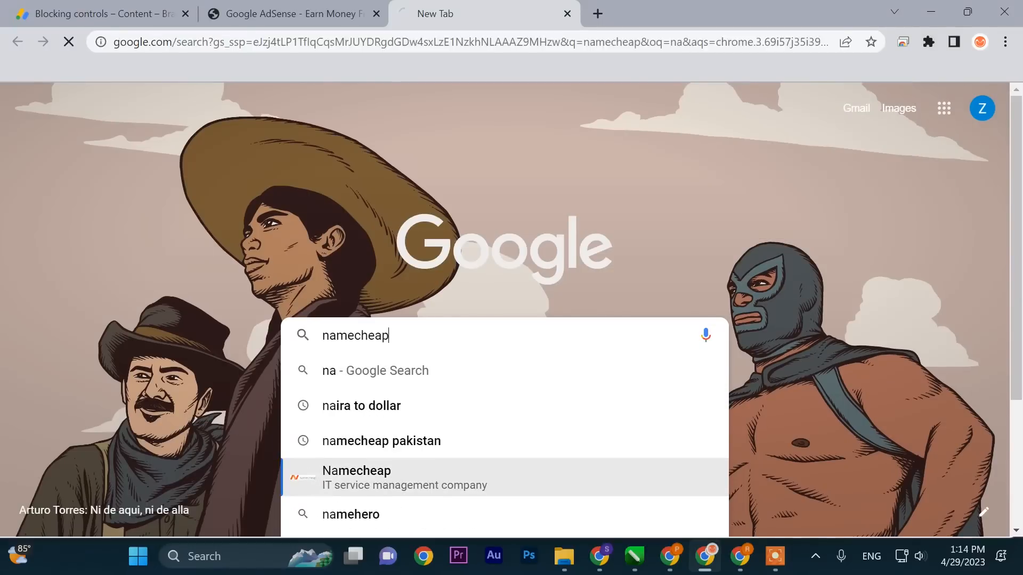
- Copy the link address of the sponsored Namecheap search result
drag(130, 221, 183, 221)
click(298, 226)
right_click(269, 267)
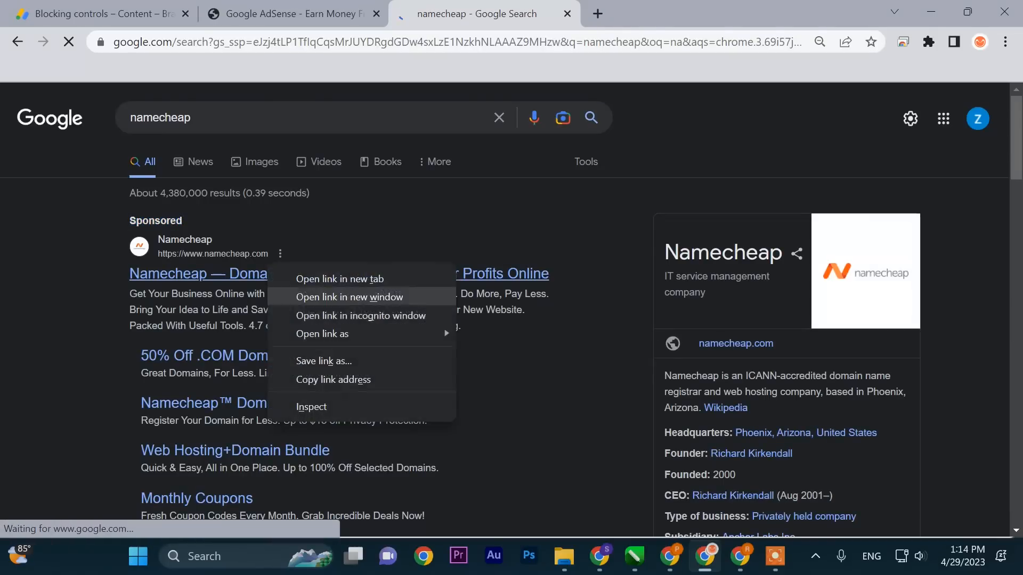
click(333, 379)
- Return to the AdSense Blocking controls and open the Advertiser URLs page for all sites
key(ctrl+shift+Tab)
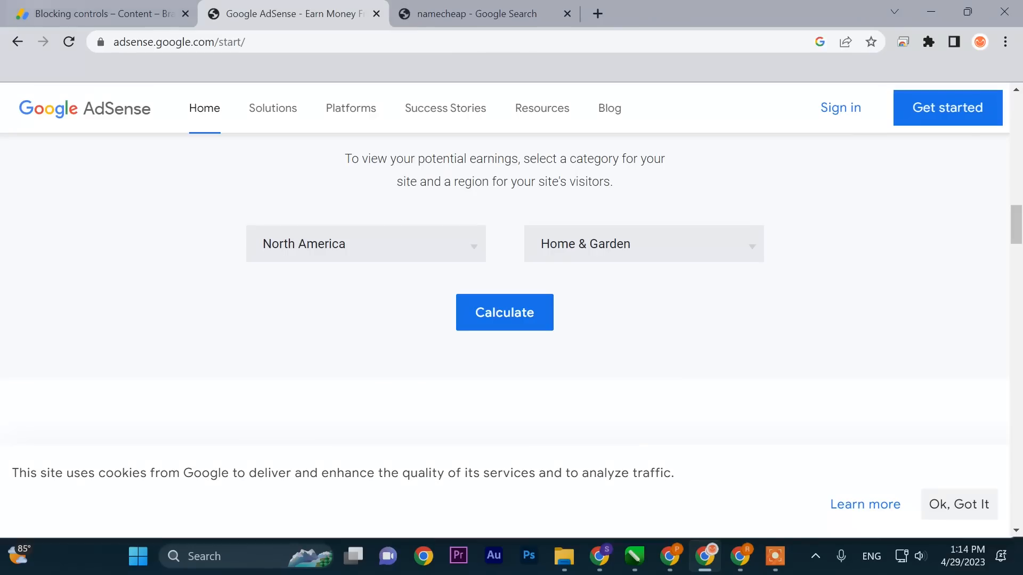
key(ctrl+shift+Tab)
drag(292, 250, 385, 251)
click(373, 309)
click(349, 368)
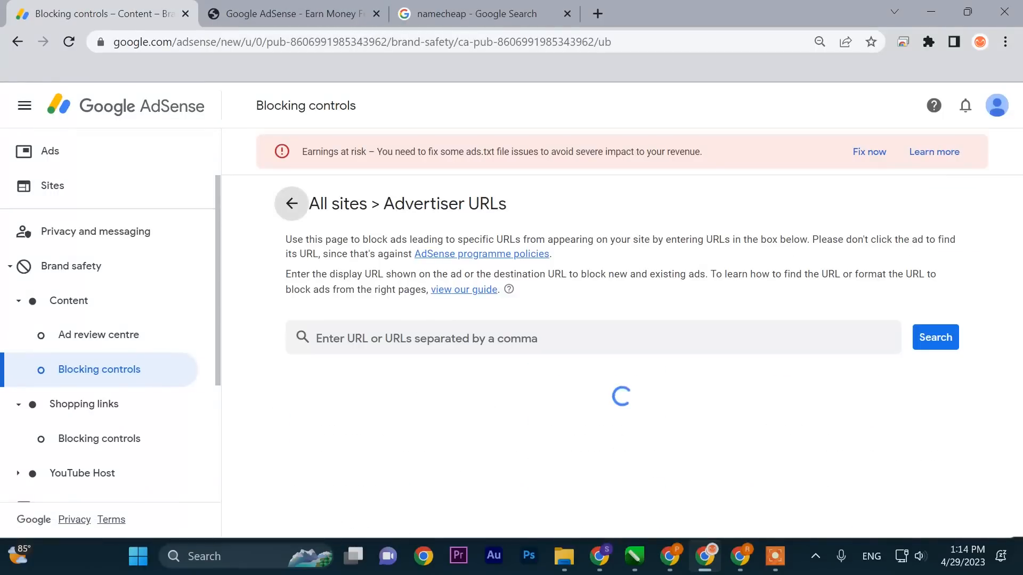
- Try to look up the copied sponsored ad link as an advertiser URL to block
click(492, 335)
right_click(493, 334)
click(532, 204)
scroll(532, 213, down, 1)
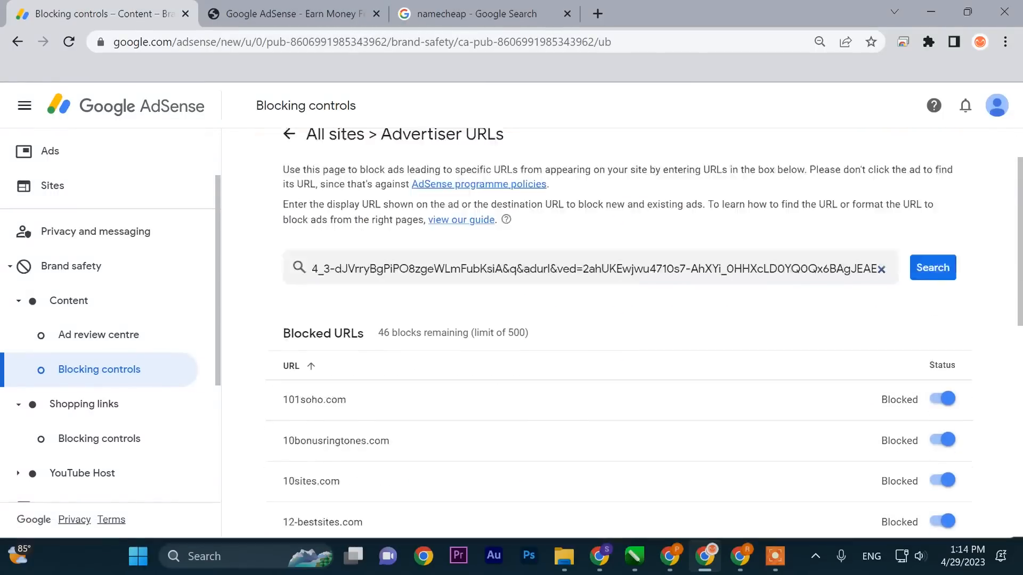
key(Return)
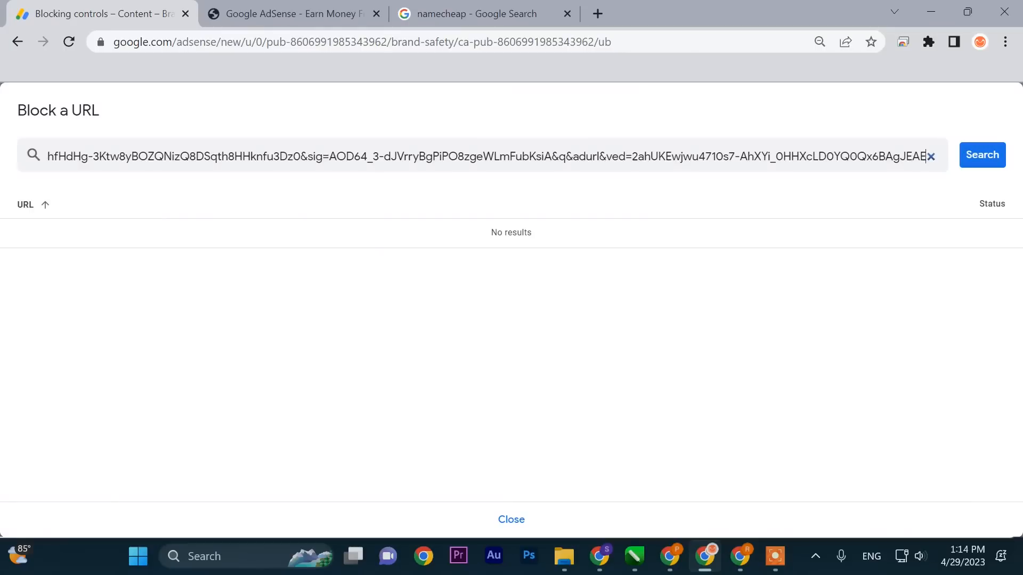
- Open the Namecheap website from the sponsored search result and copy its full page address
triple_click(378, 156)
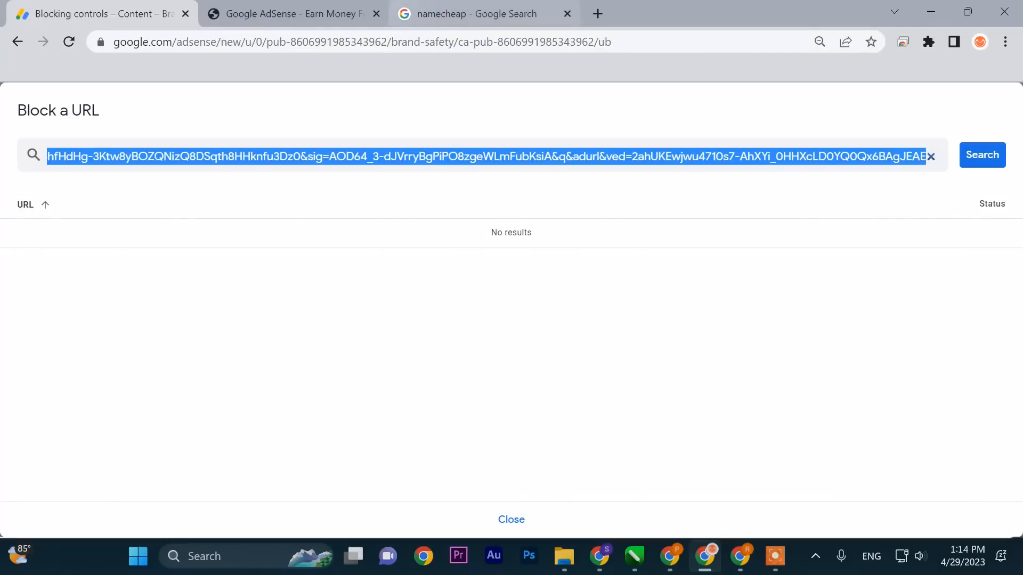
click(298, 14)
click(473, 15)
click(339, 273)
right_click(240, 270)
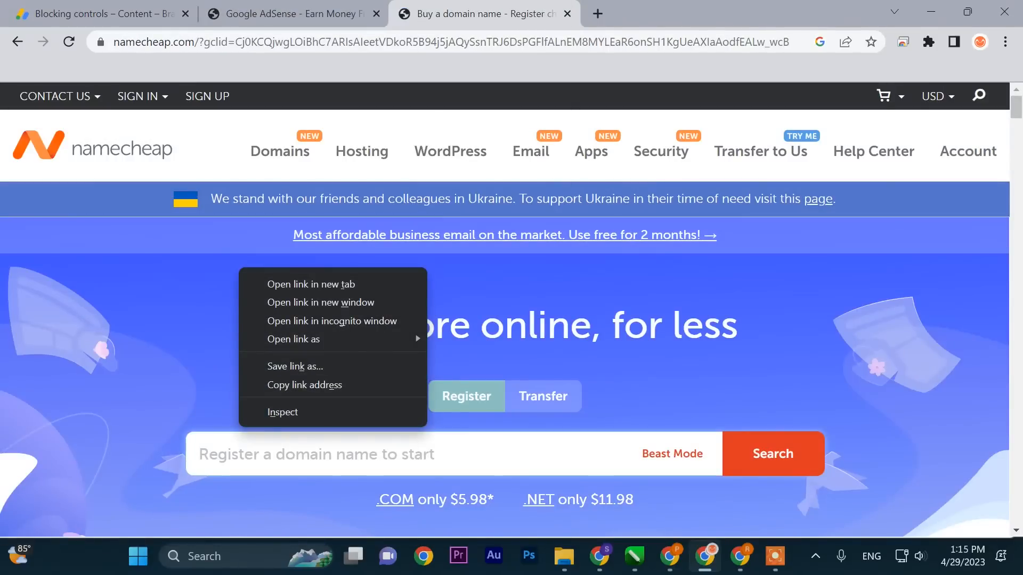
click(208, 42)
right_click(208, 42)
click(246, 131)
- Return to the AdSense page and close the Block a URL dialog
click(107, 14)
click(293, 14)
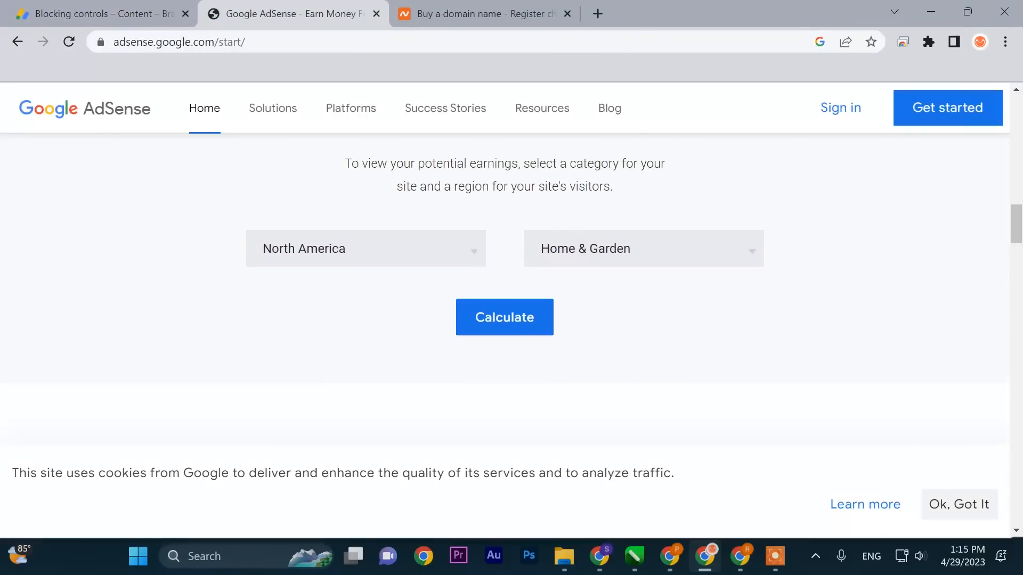
click(117, 13)
key(Return)
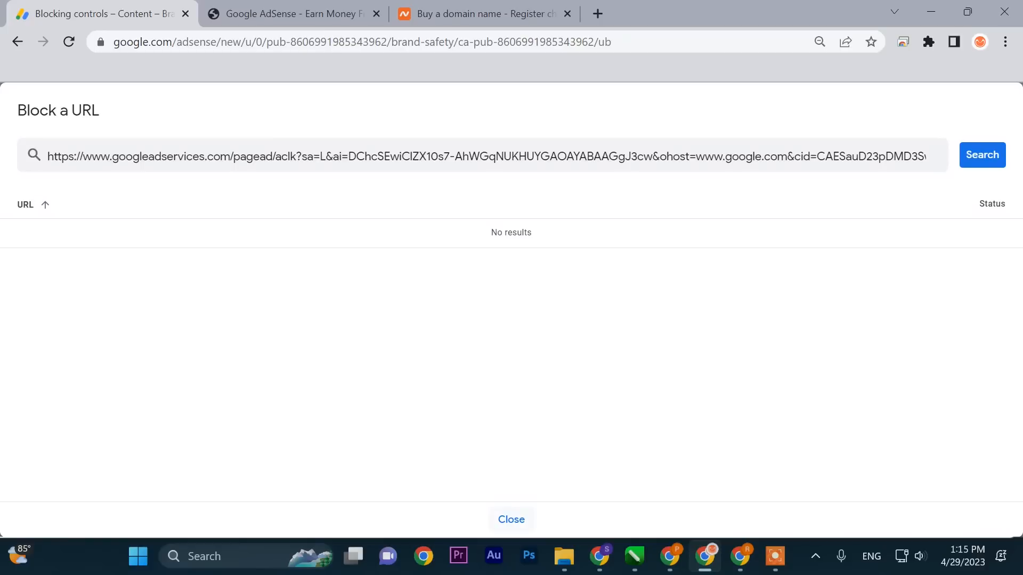
click(511, 520)
- Replace the ad link in the advertiser URL search with the full Namecheap page address
double_click(664, 179)
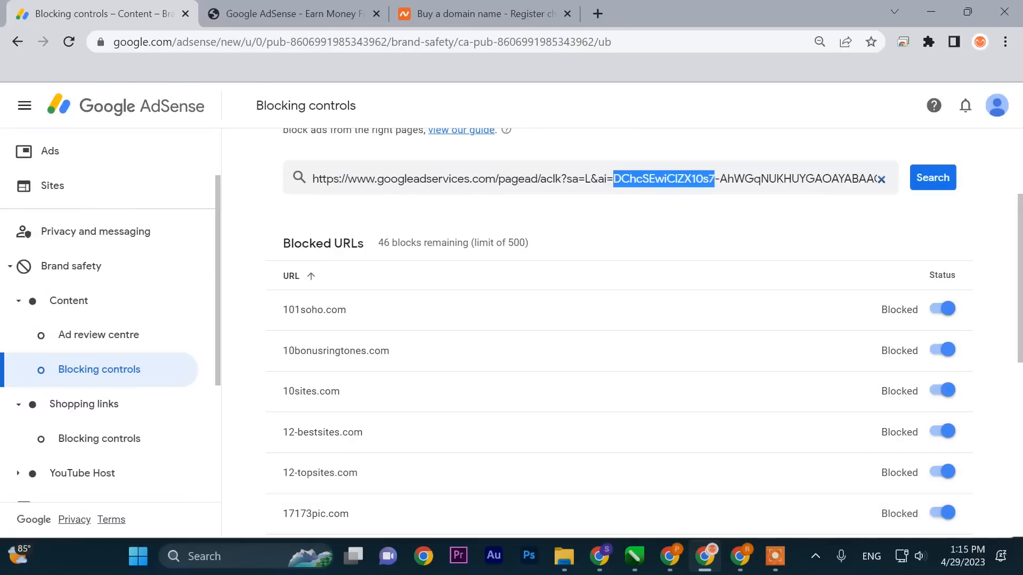
key(ctrl+a)
key(BackSpace)
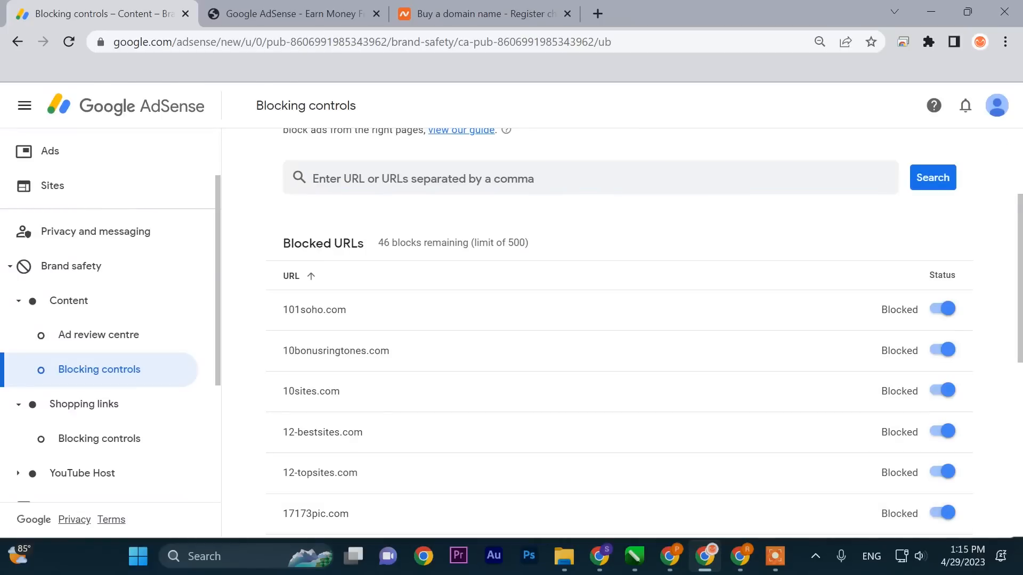
key(ctrl+v)
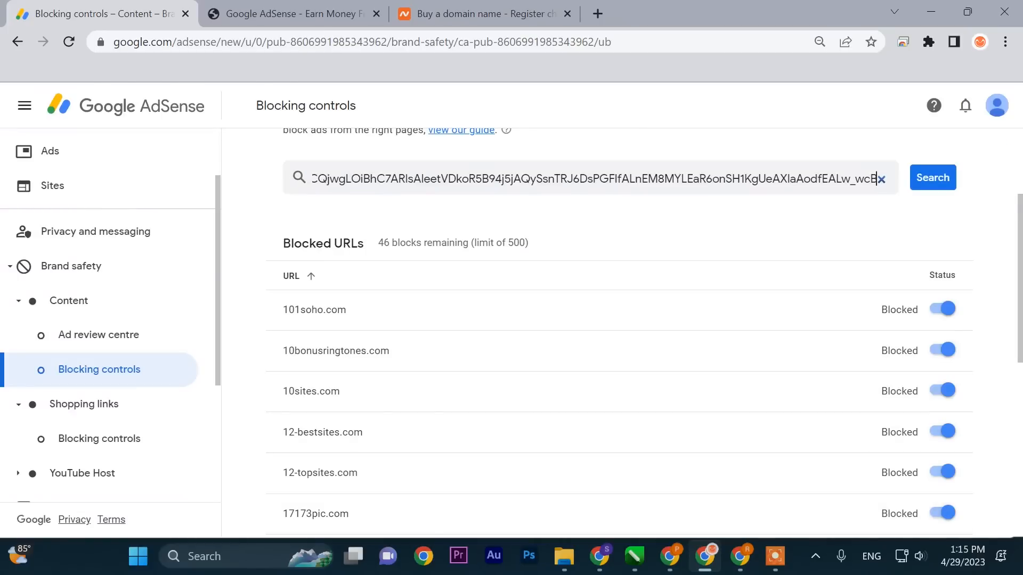
click(478, 14)
click(249, 42)
drag(258, 41, 113, 42)
right_click(157, 43)
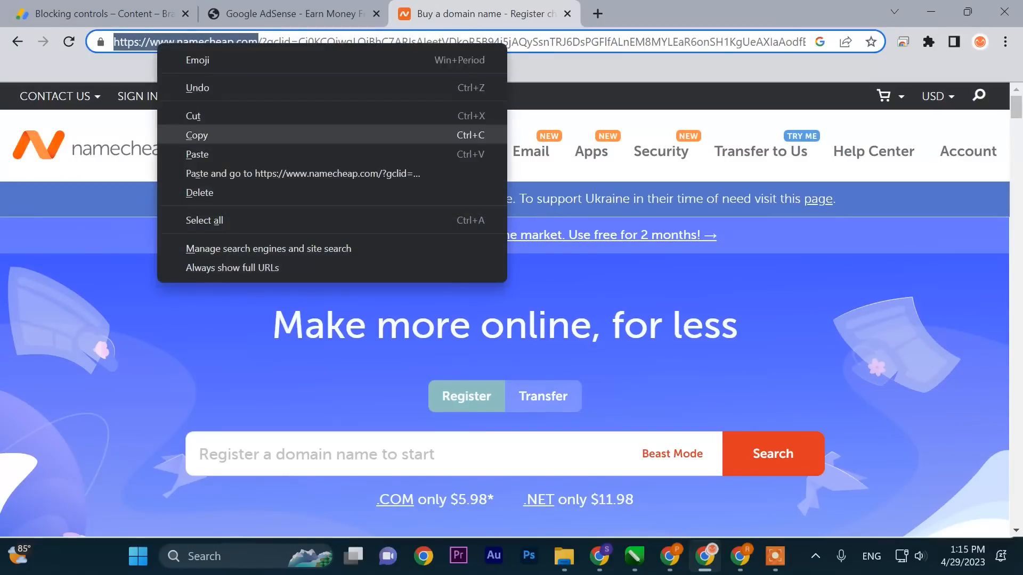
click(197, 135)
key(ctrl+shift+Tab)
key(ctrl+shift+Tab)
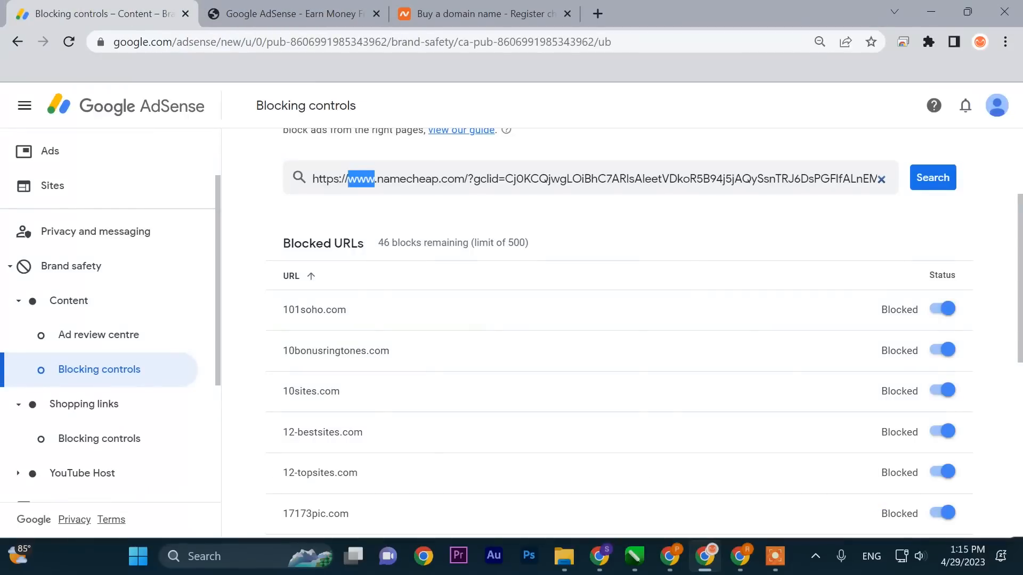
triple_click(361, 179)
right_click(358, 178)
click(424, 278)
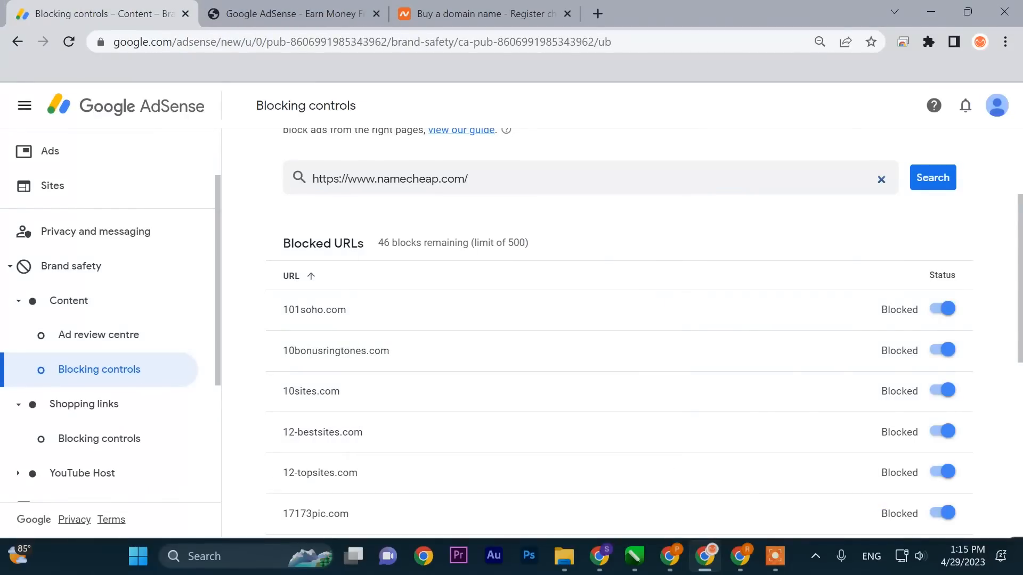
key(Return)
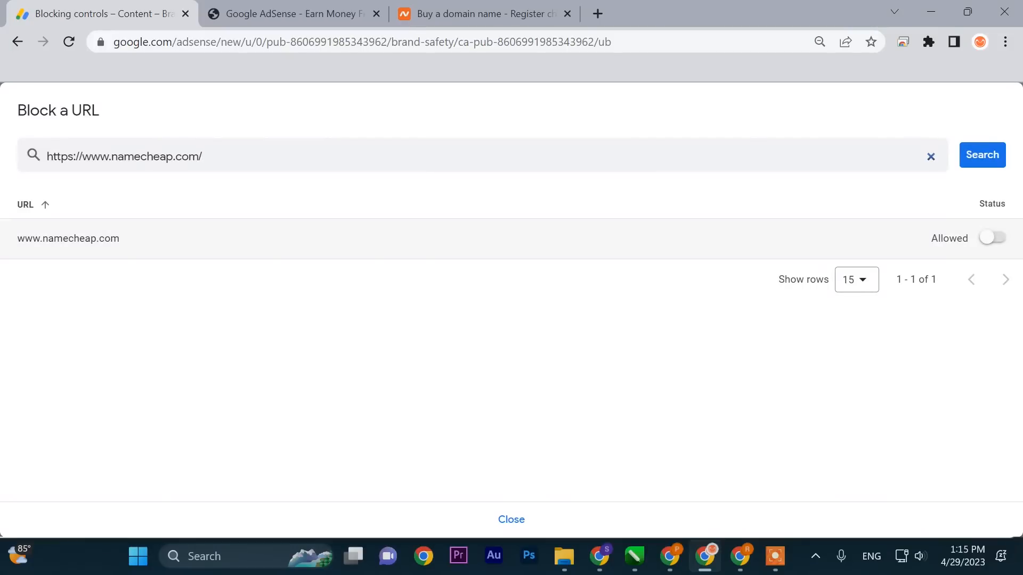
click(992, 237)
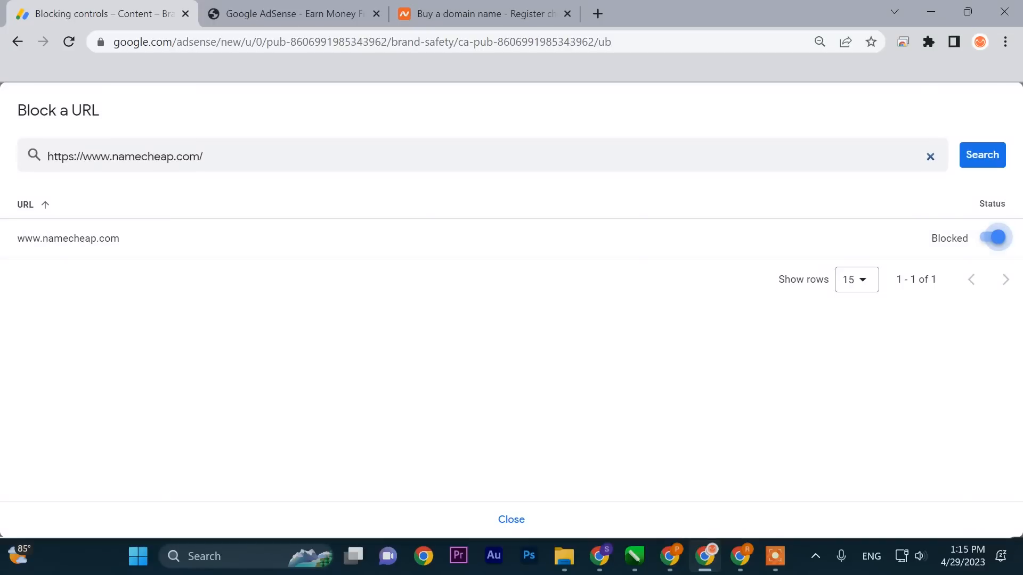
click(930, 157)
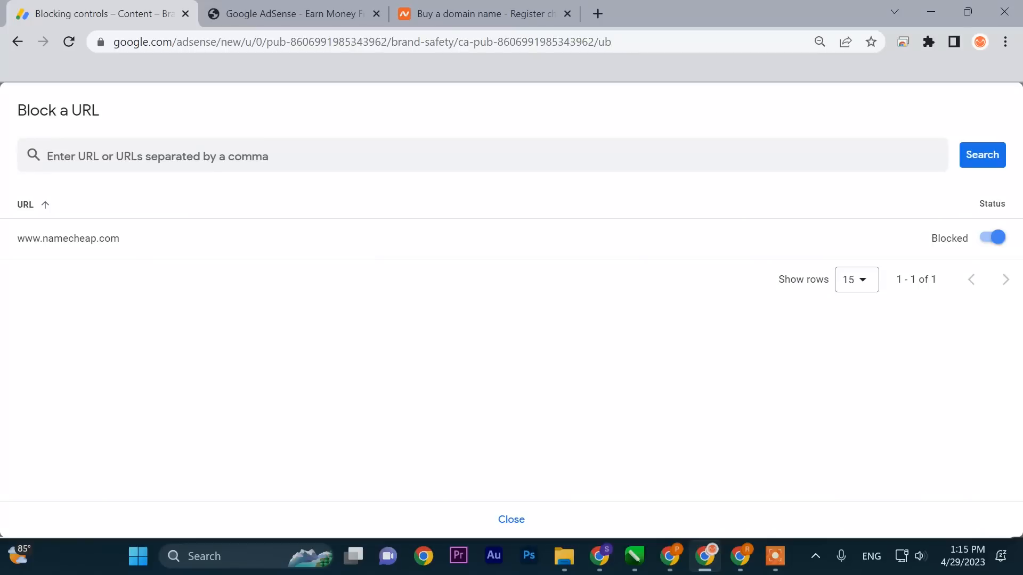
click(511, 519)
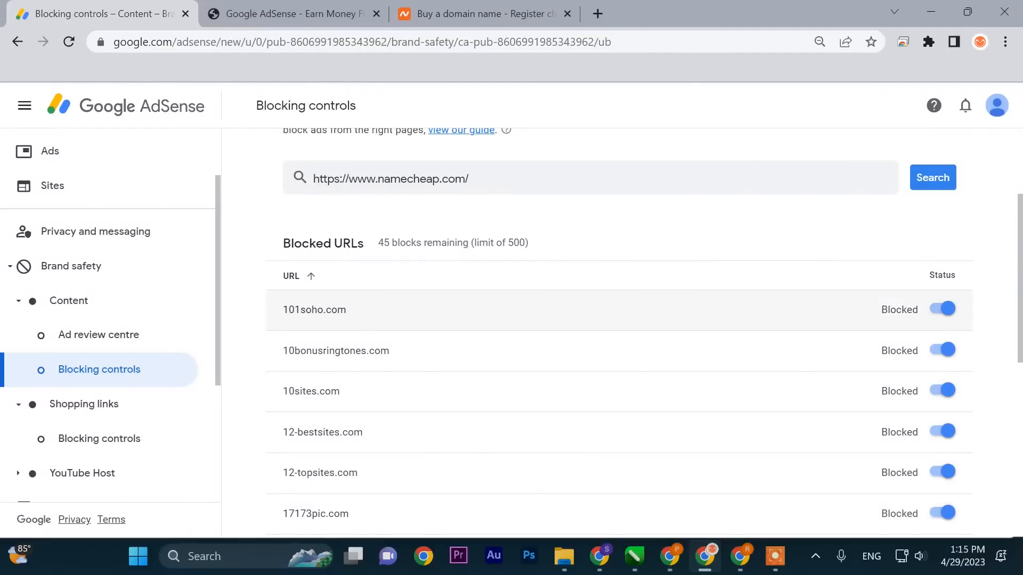
- Look through the list of blocked advertiser URLs and return to the Blocking controls overview
scroll(618, 303, down, 8)
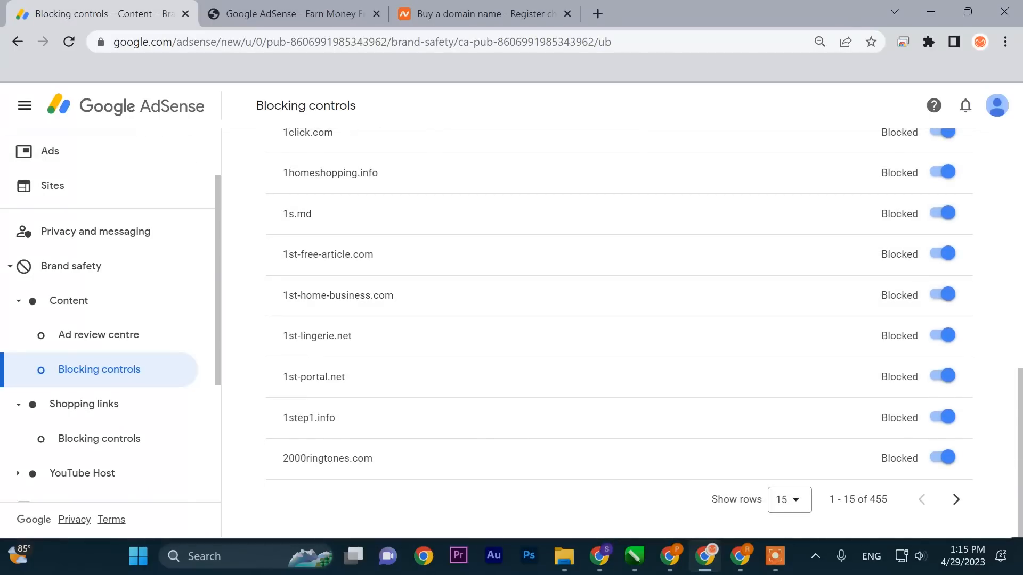
scroll(101, 362, down, 1)
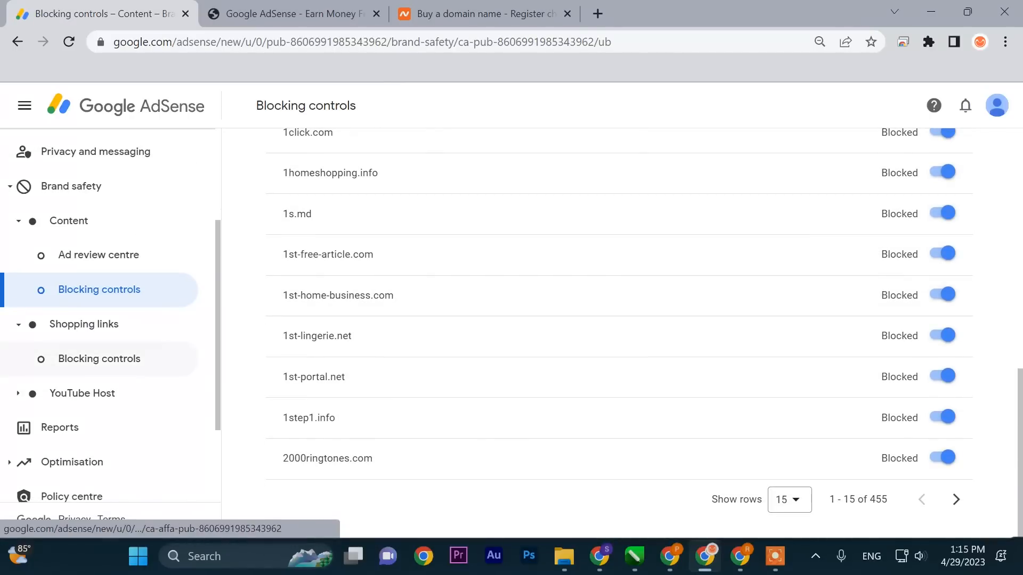
scroll(101, 320, down, 2)
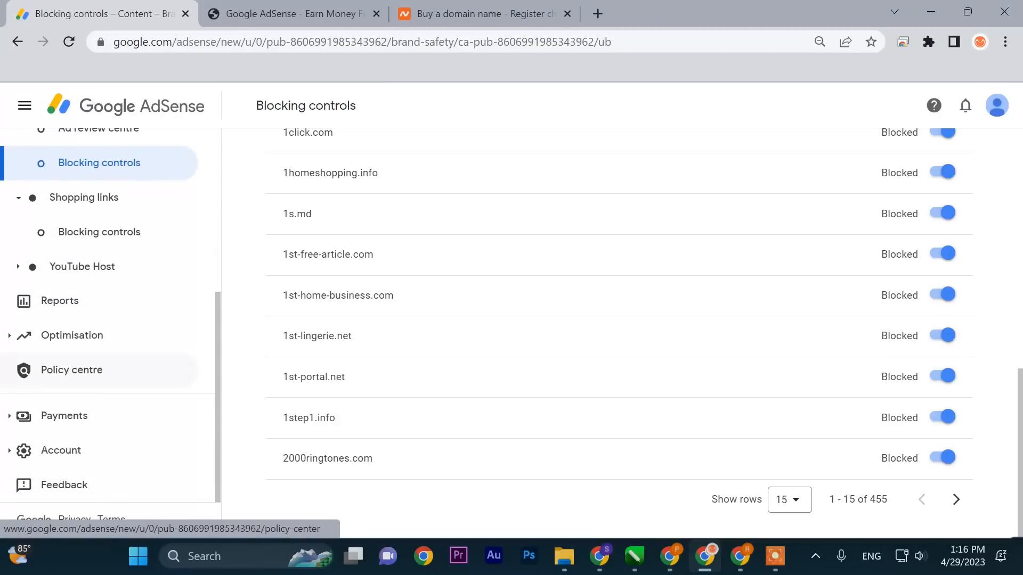
scroll(102, 293, up, 1)
scroll(102, 283, down, 1)
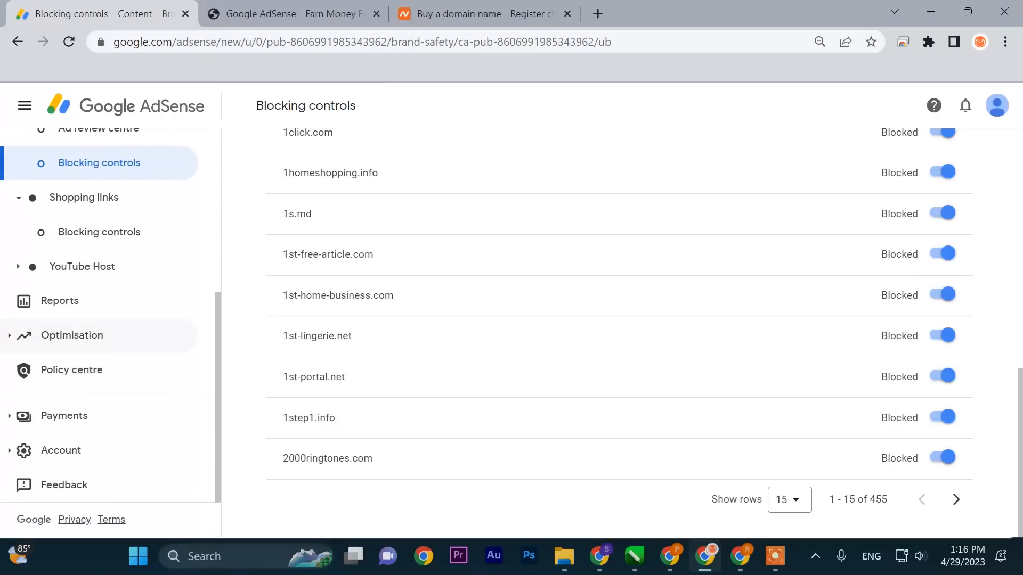
scroll(362, 267, up, 1)
scroll(362, 266, up, 5)
click(289, 204)
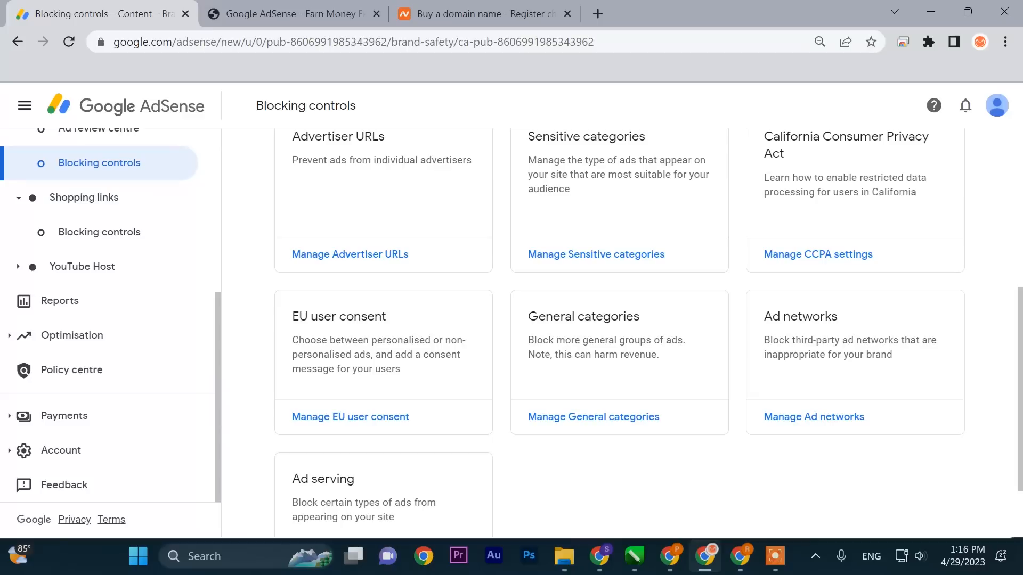
- Open the Experiments page and the Labs page of the Optimisation section and view the enabled labs
click(71, 335)
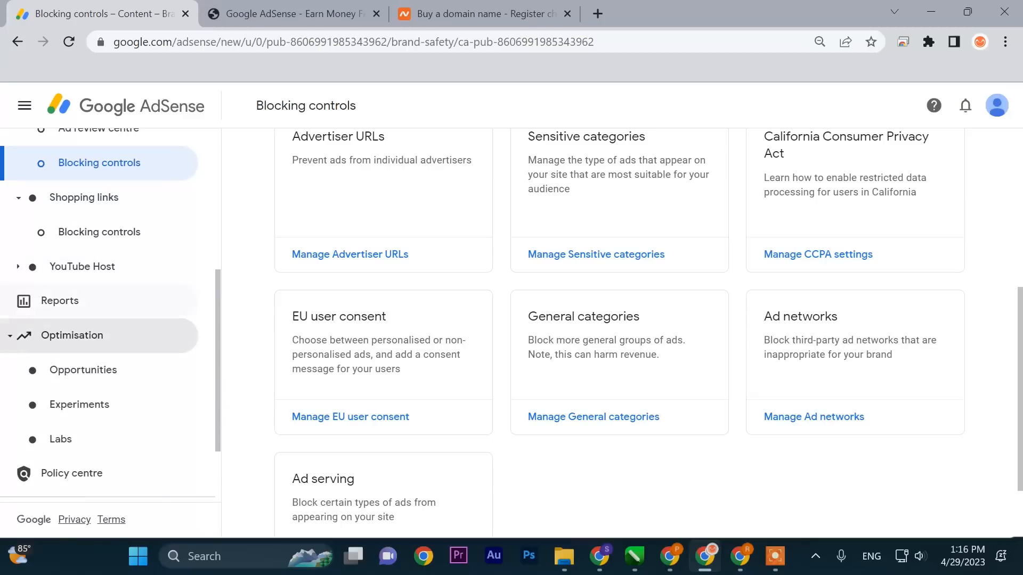
click(79, 404)
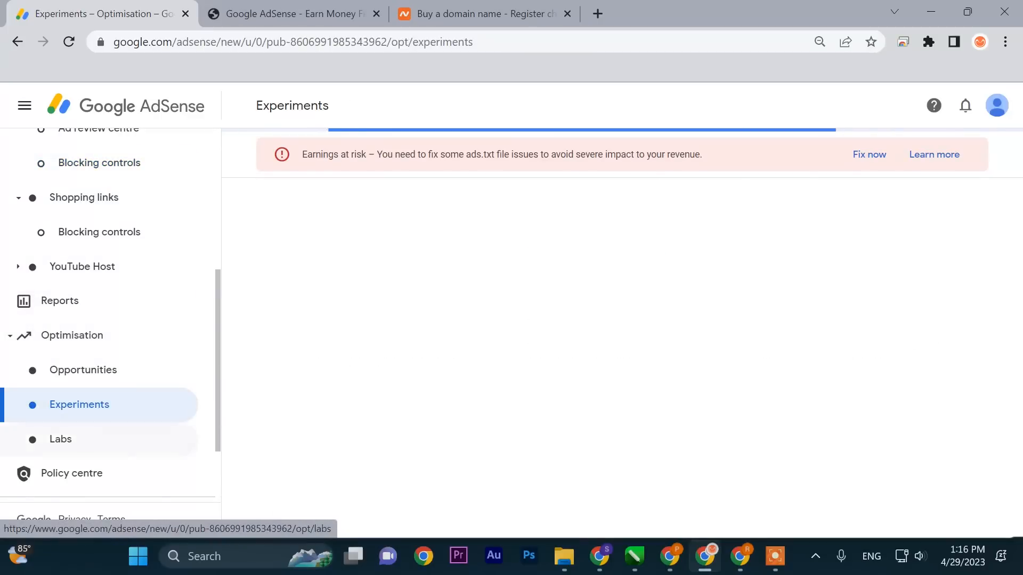
click(61, 439)
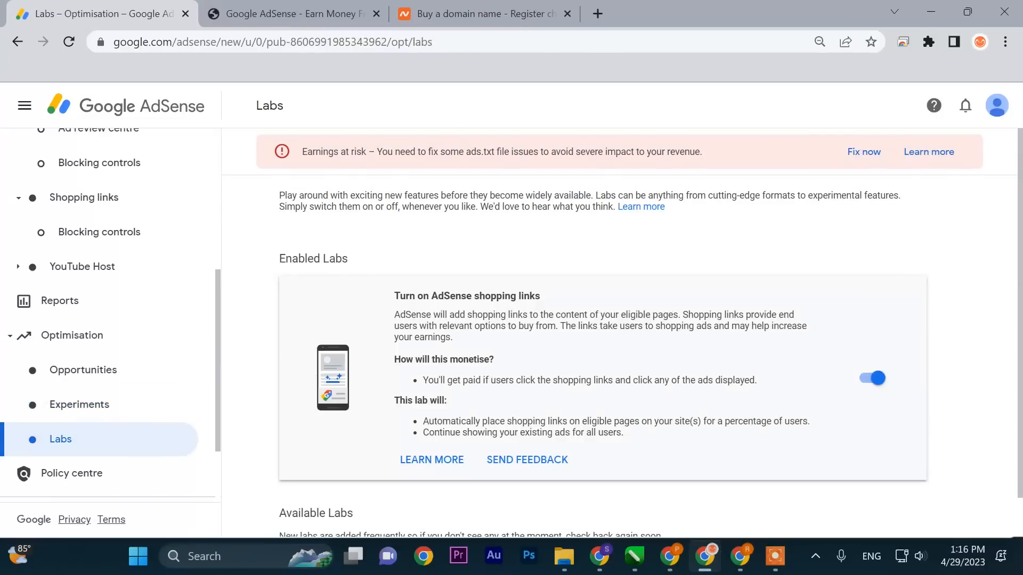
scroll(618, 334, down, 1)
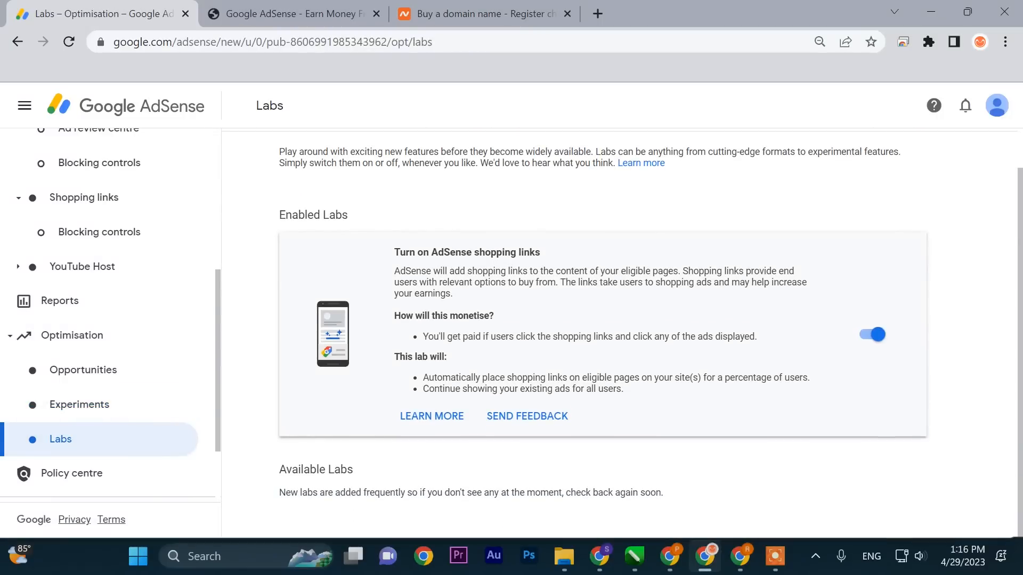
- Switch the AdSense shopping links lab off and on again, and dismiss the feedback form
drag(279, 215, 548, 271)
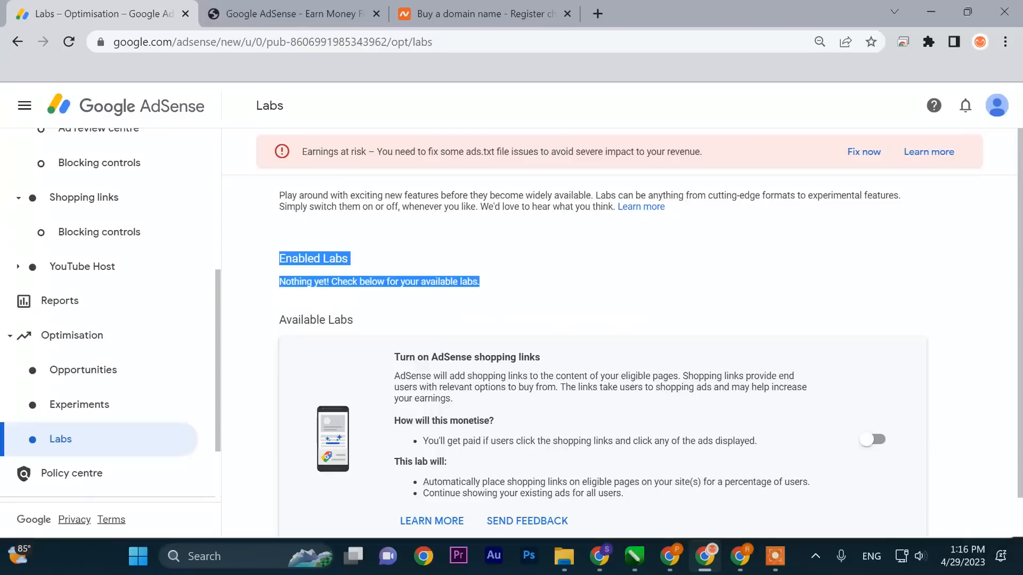
scroll(622, 333, down, 1)
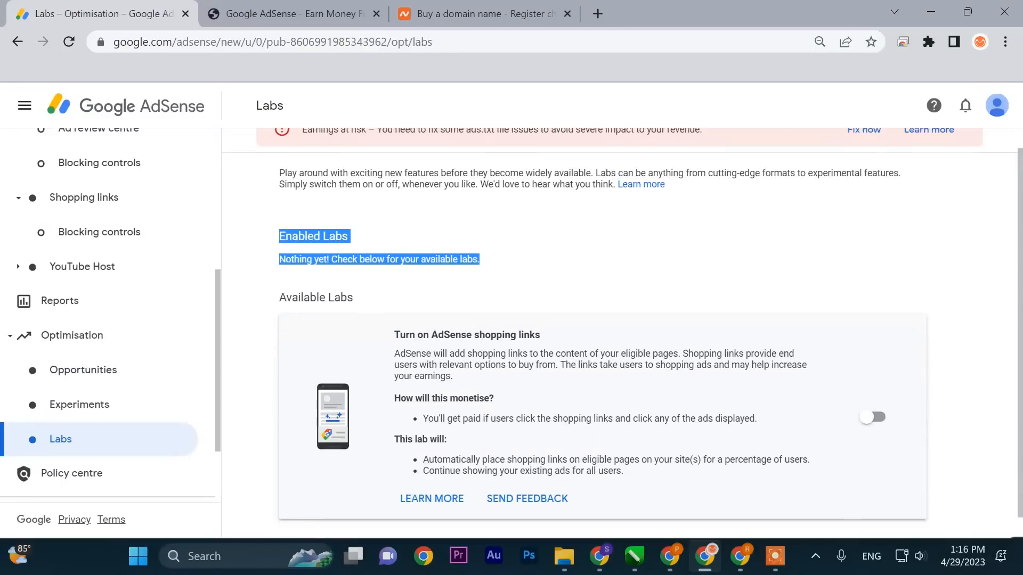
click(871, 396)
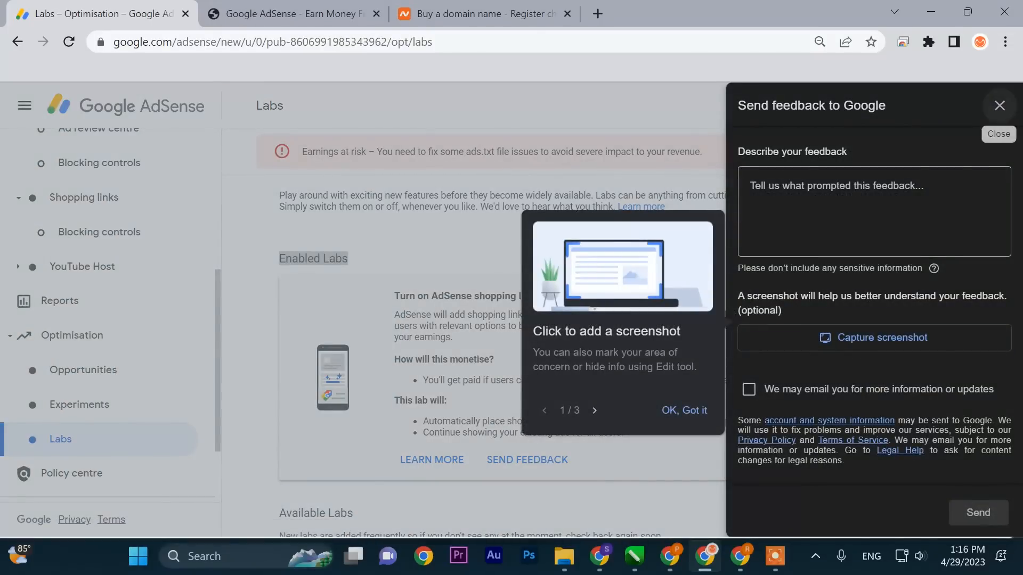
click(999, 105)
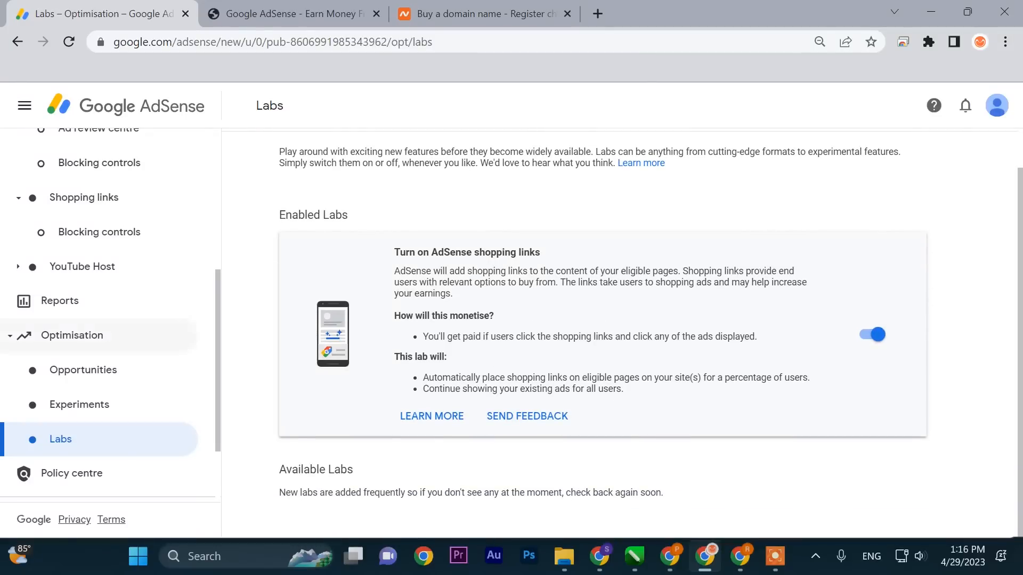
- Open the Blocking controls for Shopping links in the Brand safety section
scroll(101, 394, up, 3)
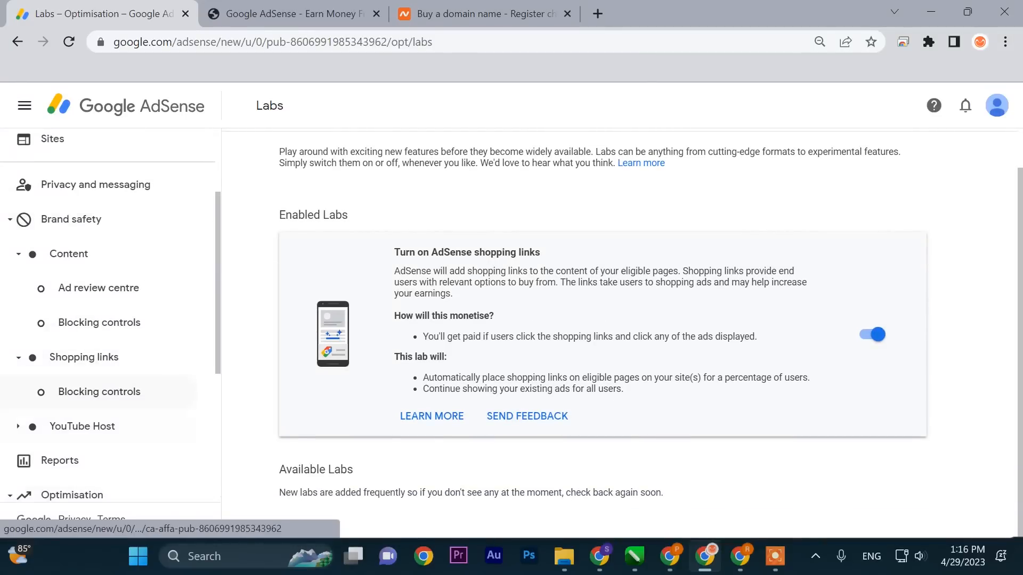
click(99, 392)
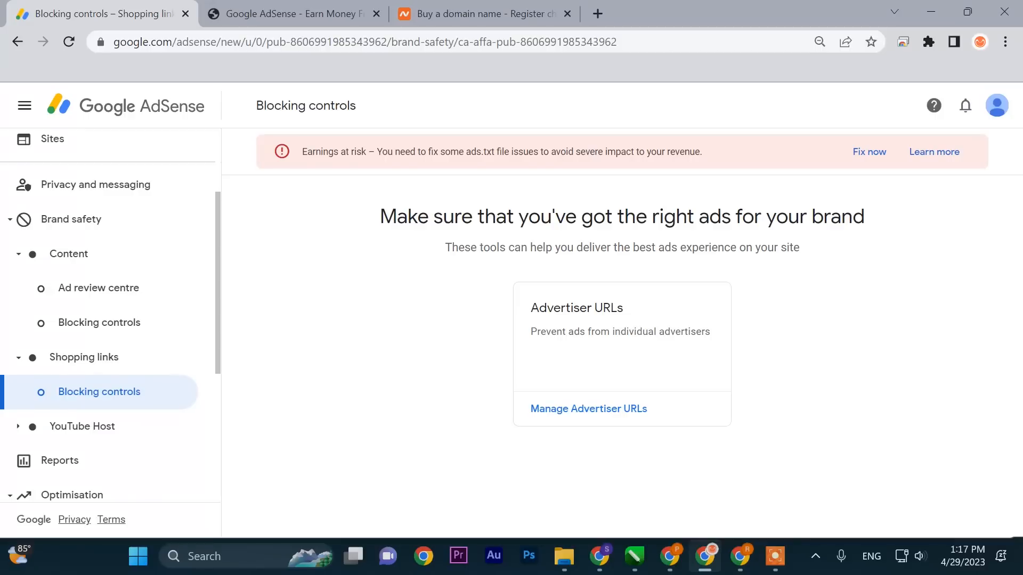
key(ctrl+t)
text(bi)
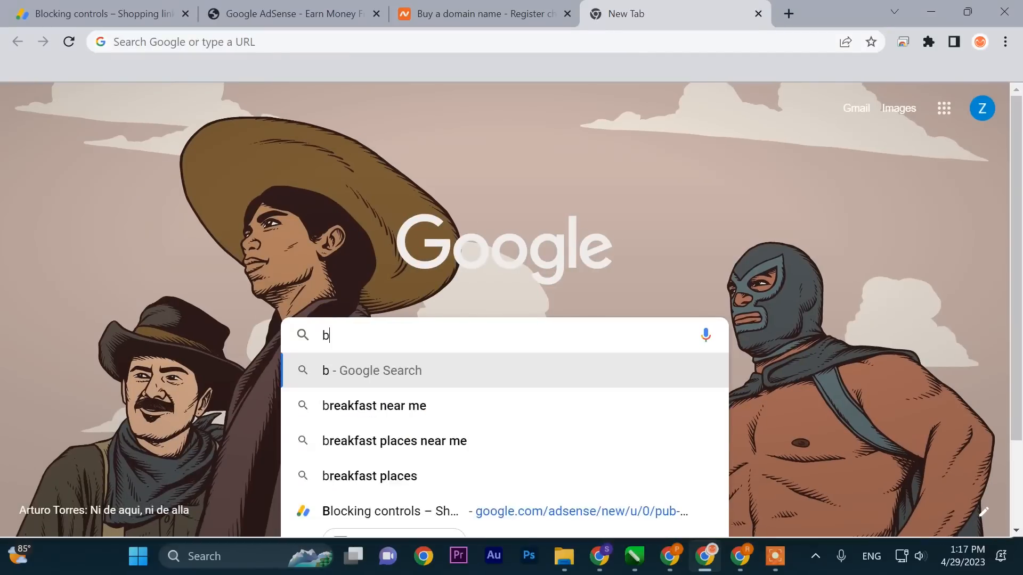
key(BackSpace)
key(BackSpace)
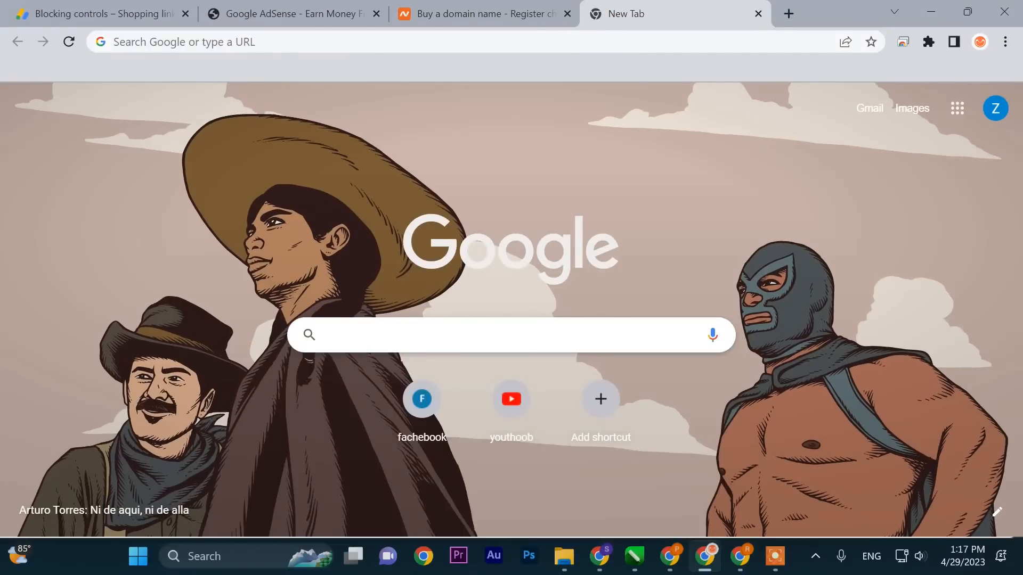
text(insura)
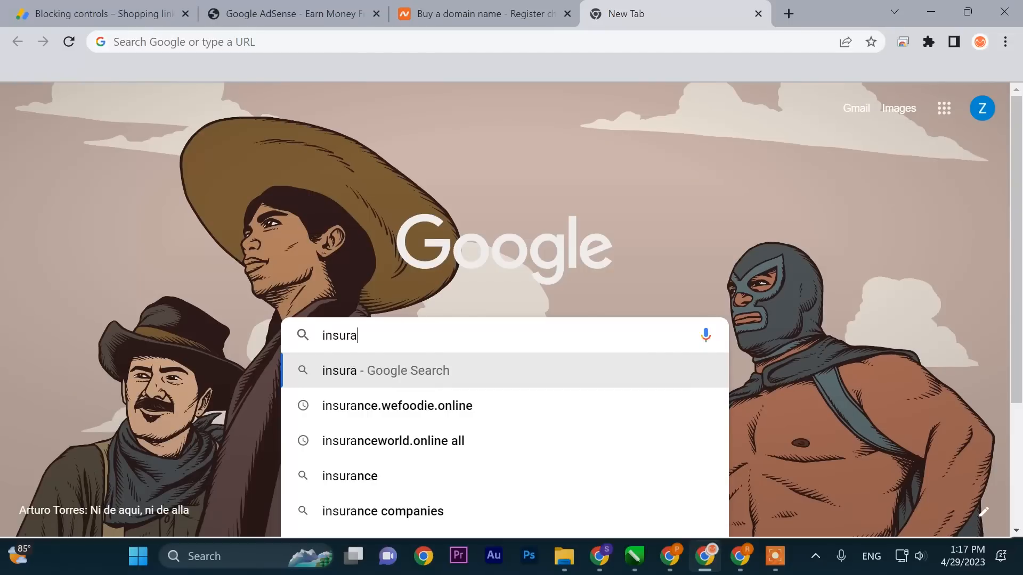
key(ctrl+a)
key(BackSpace)
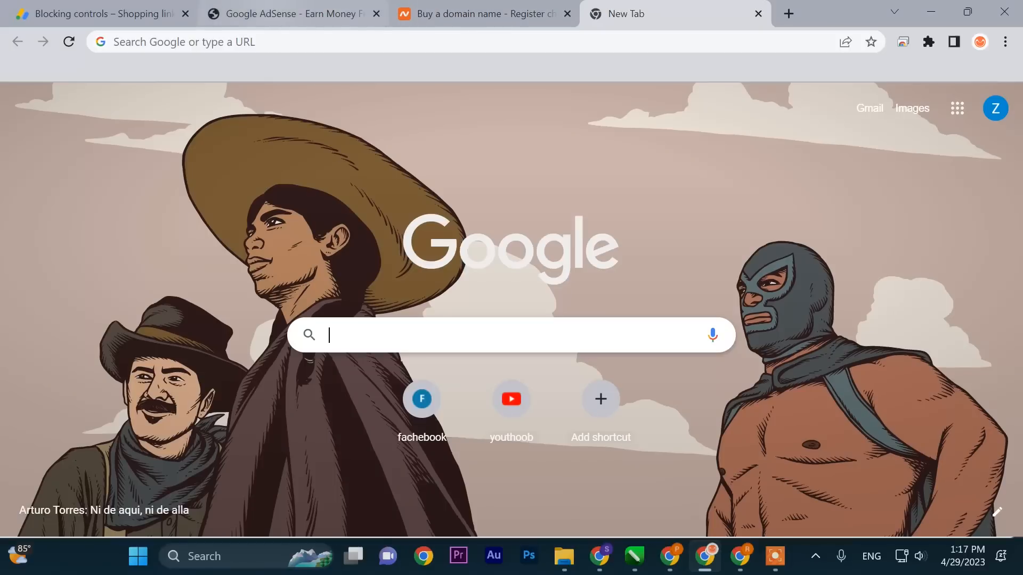
- Return to the AdSense page and go to the account's Home page
click(97, 14)
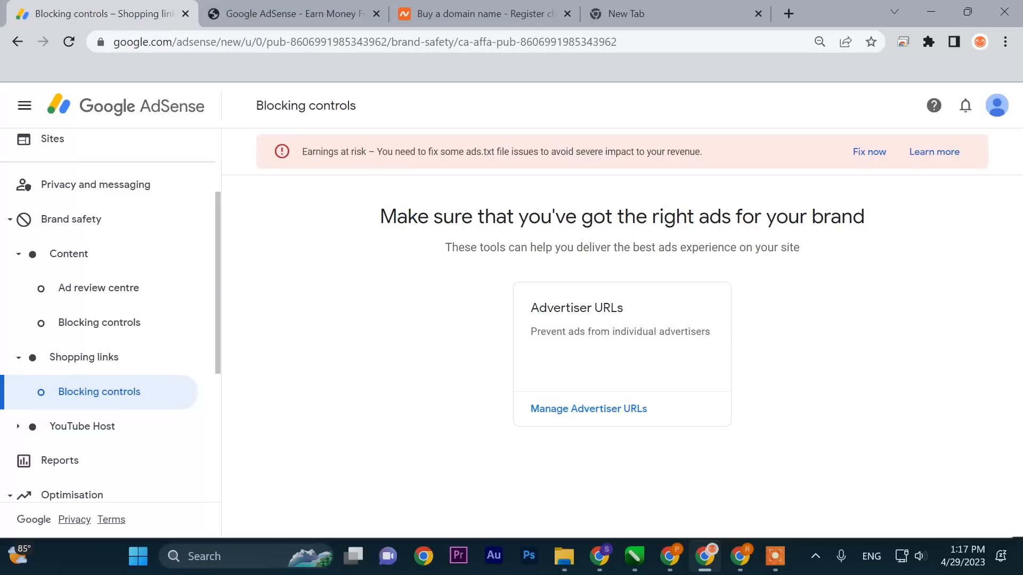
scroll(80, 269, up, 3)
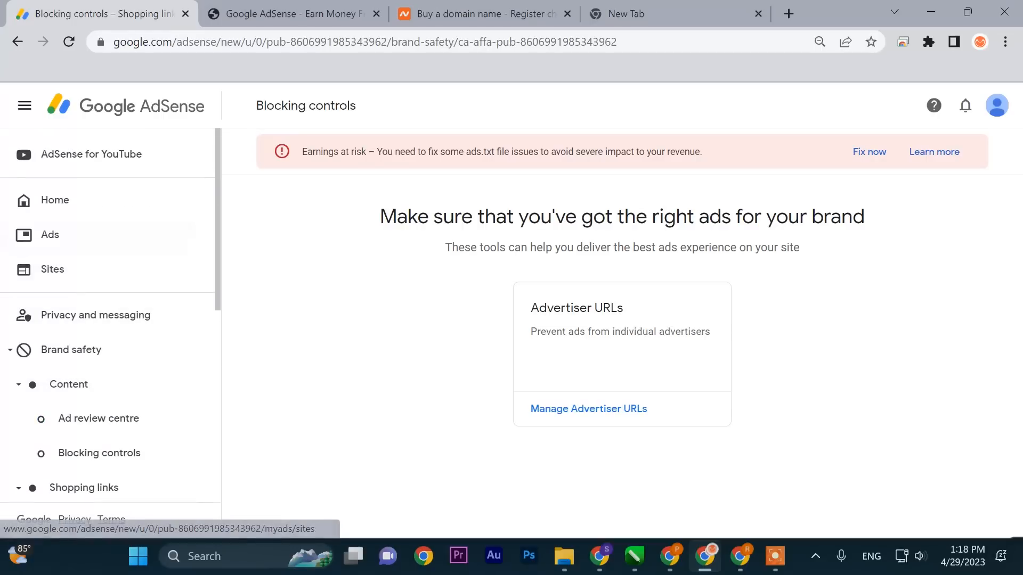
click(53, 199)
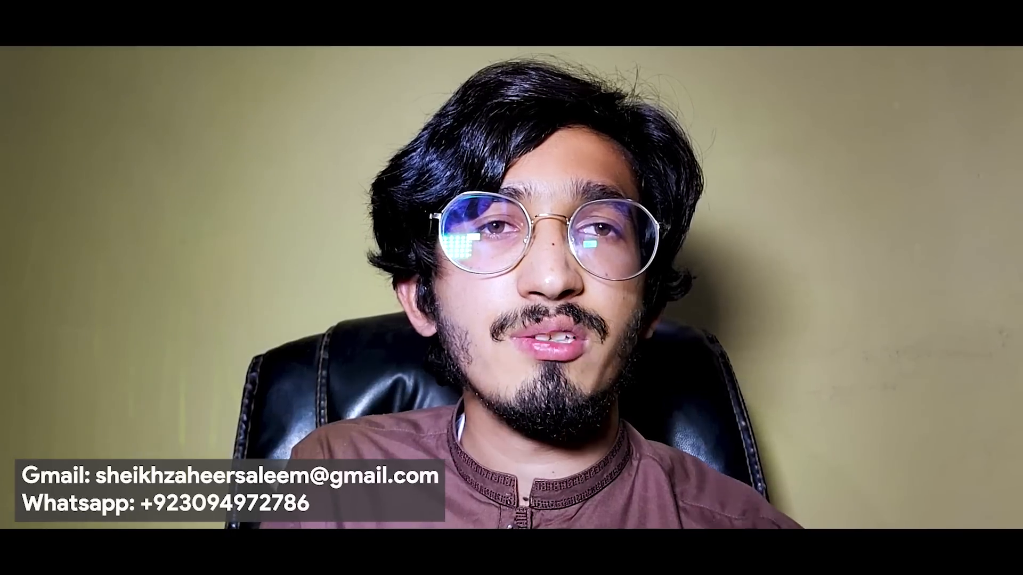
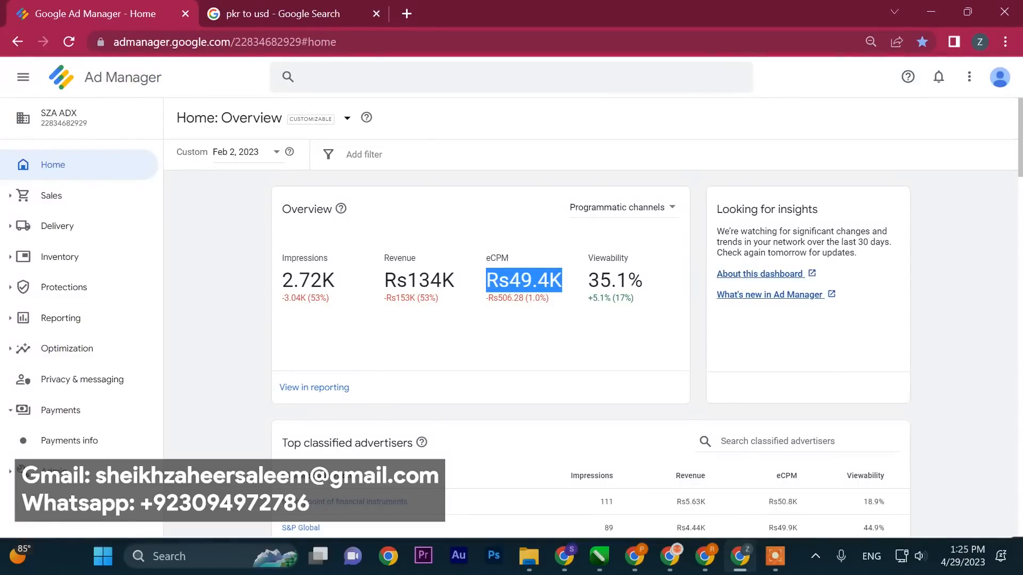
- Highlight the revenue and impressions figures for Feb 2, 2023 in the Google Ad Manager overview
drag(407, 280, 441, 280)
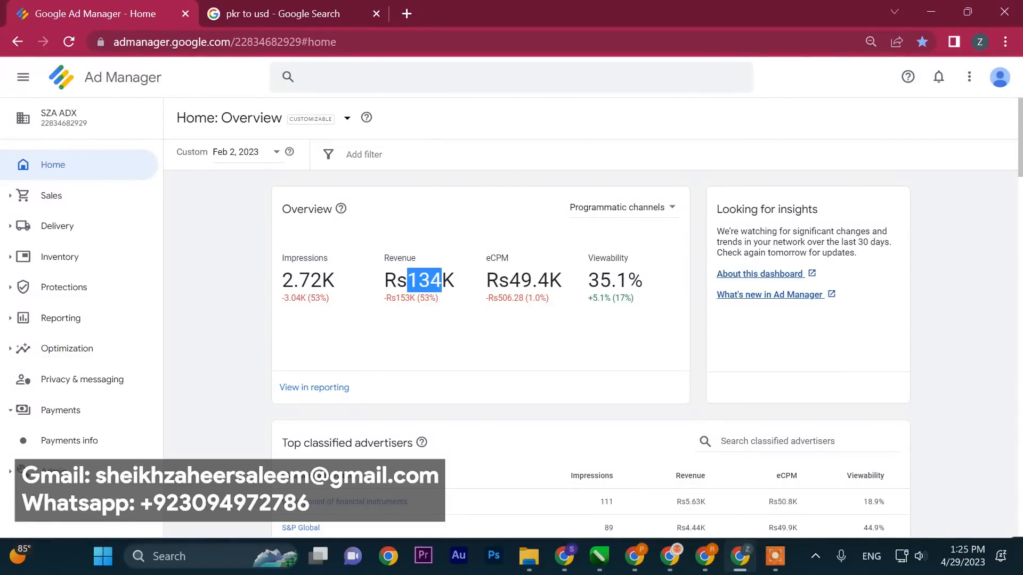
drag(282, 280, 335, 280)
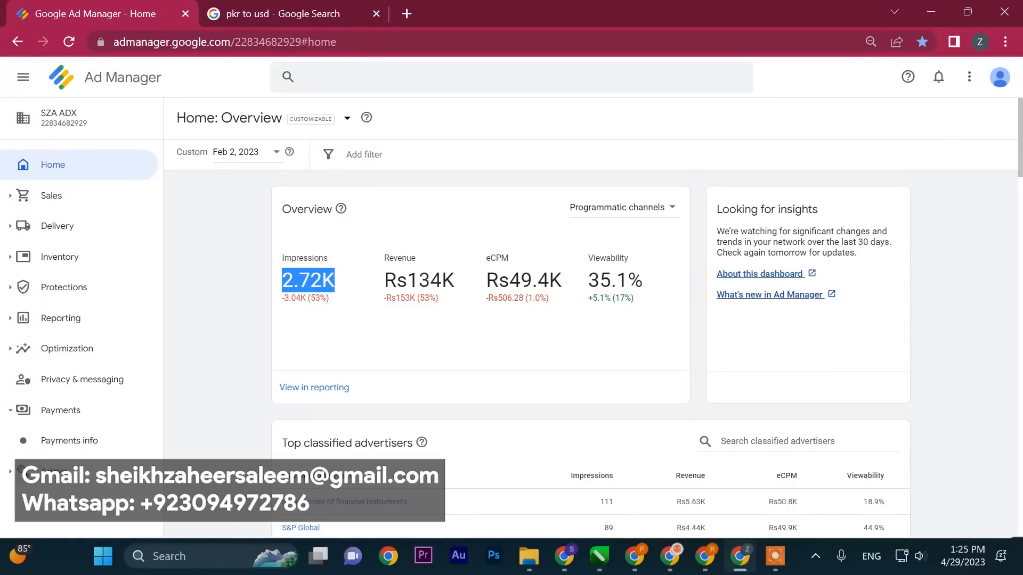
- Set the Home overview's custom date range to April 1–29, 2023 and apply it
click(257, 152)
scroll(356, 292, down, 4)
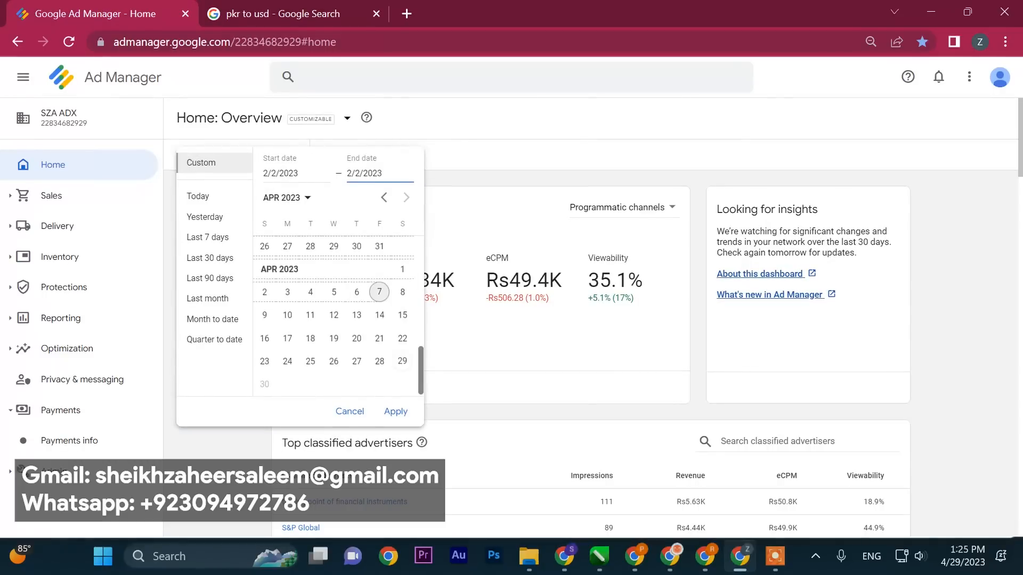
click(402, 269)
click(402, 361)
click(402, 269)
click(402, 361)
click(395, 411)
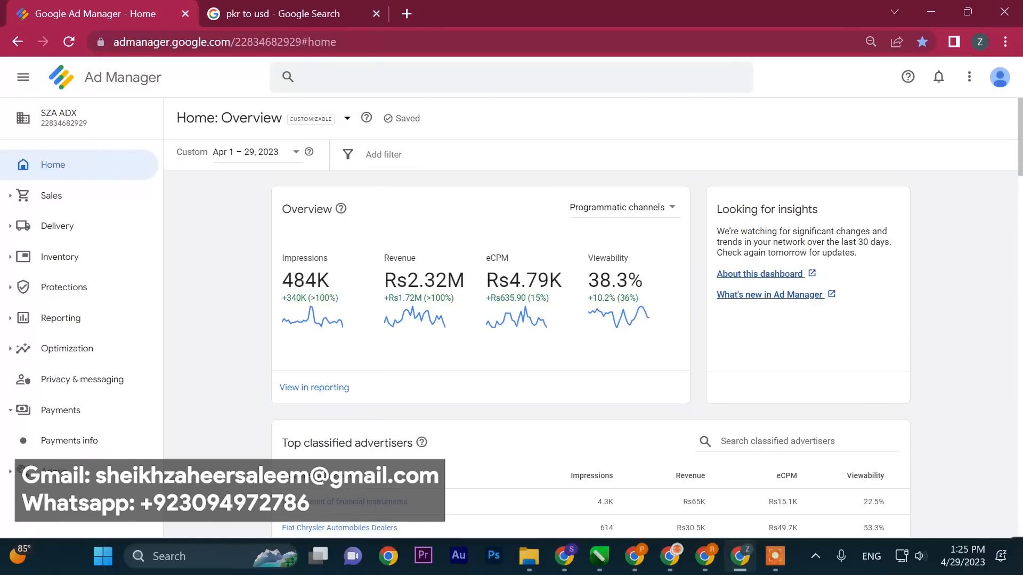
- Highlight the impressions, revenue, eCPM and viewability figures in the Overview card, and clear the selection
double_click(424, 280)
drag(293, 281, 569, 285)
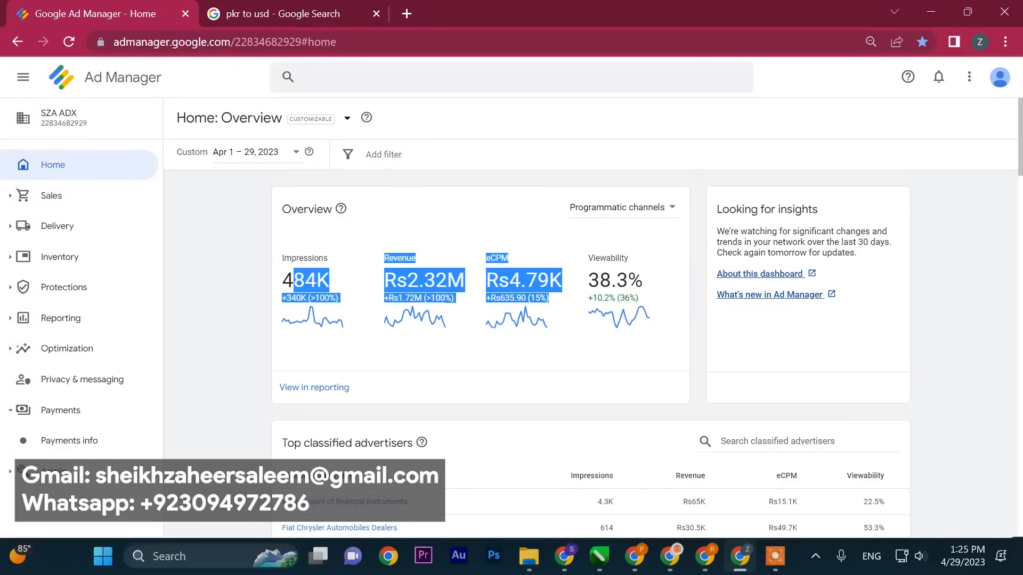
drag(282, 258, 644, 302)
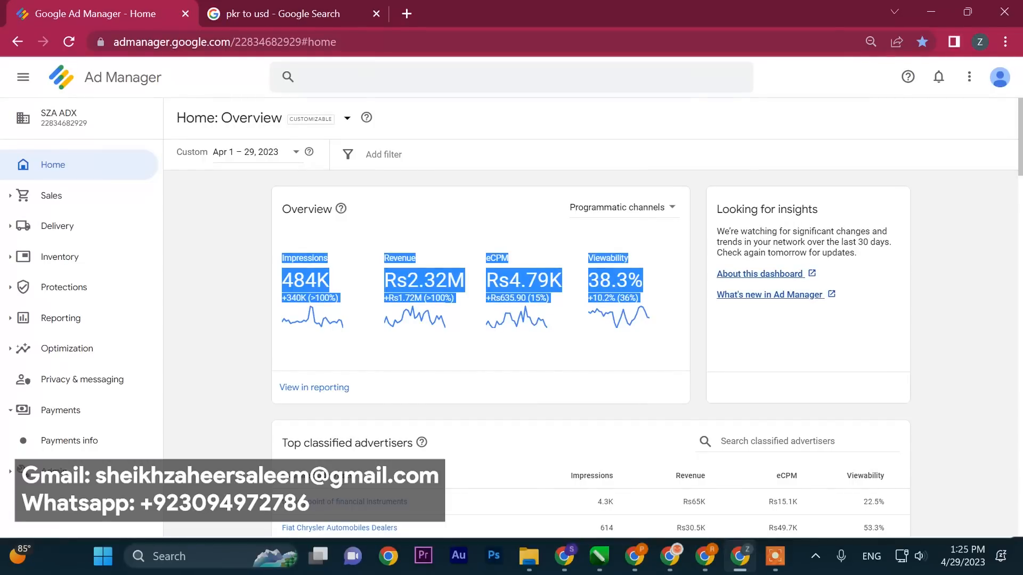
click(451, 345)
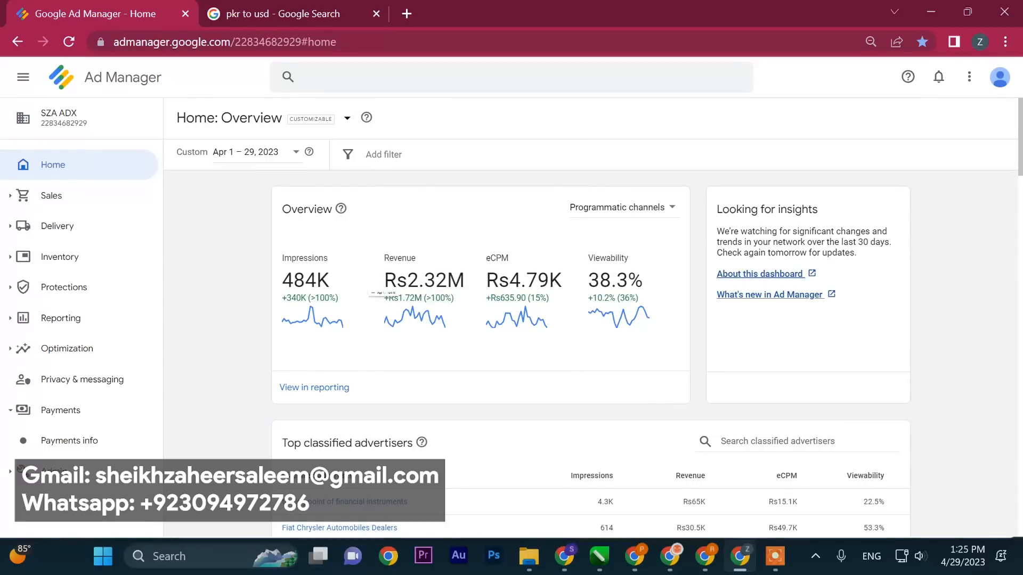
- Open the account's Payments info and highlight the amount of the last issued payment
click(70, 441)
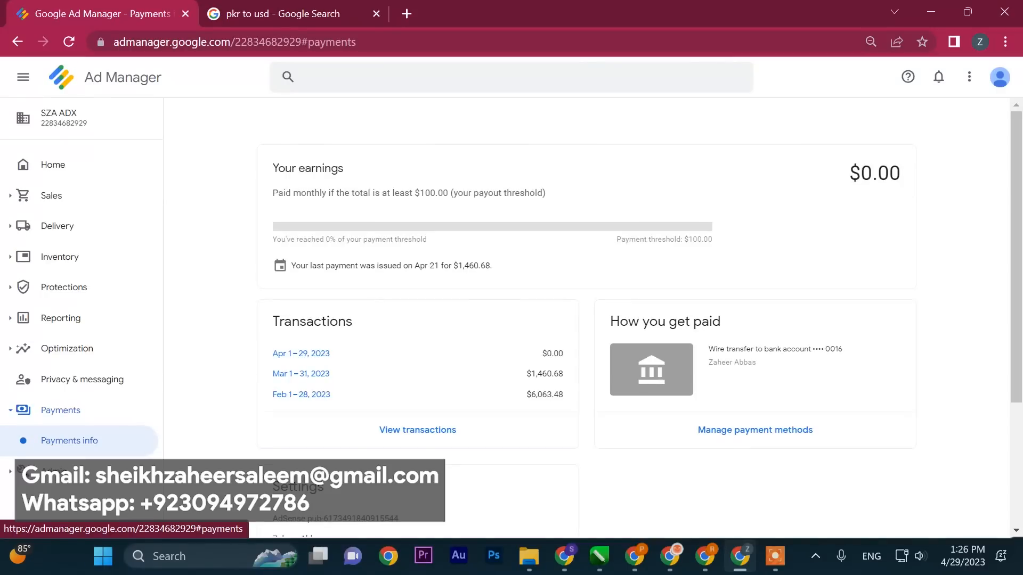
double_click(474, 265)
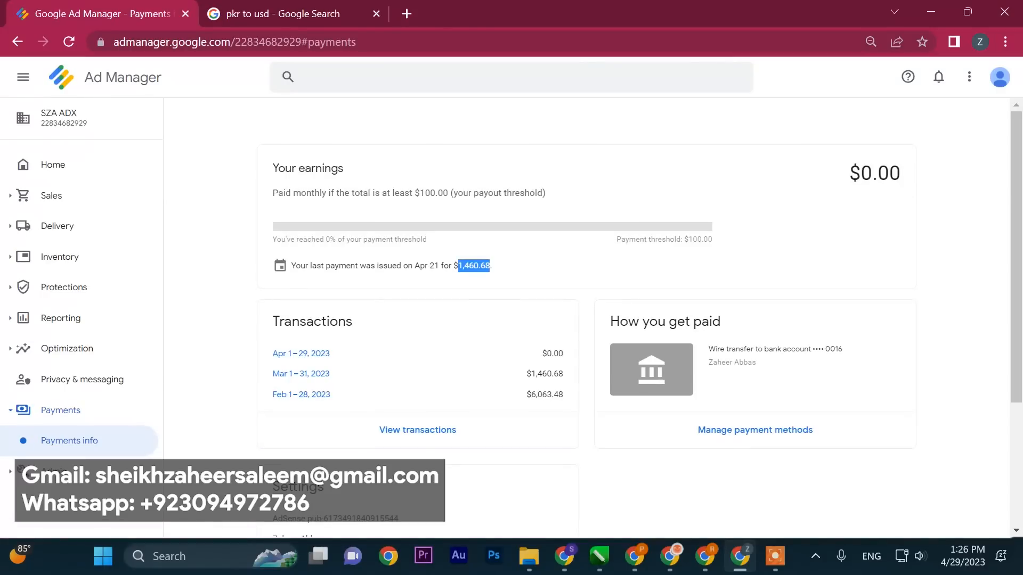
- Convert the copied payment amount, 1460.68 United States Dollar, to Pakistani Rupee in the Google Search converter and return to Ad Manager's Home
right_click(473, 263)
click(503, 278)
click(284, 14)
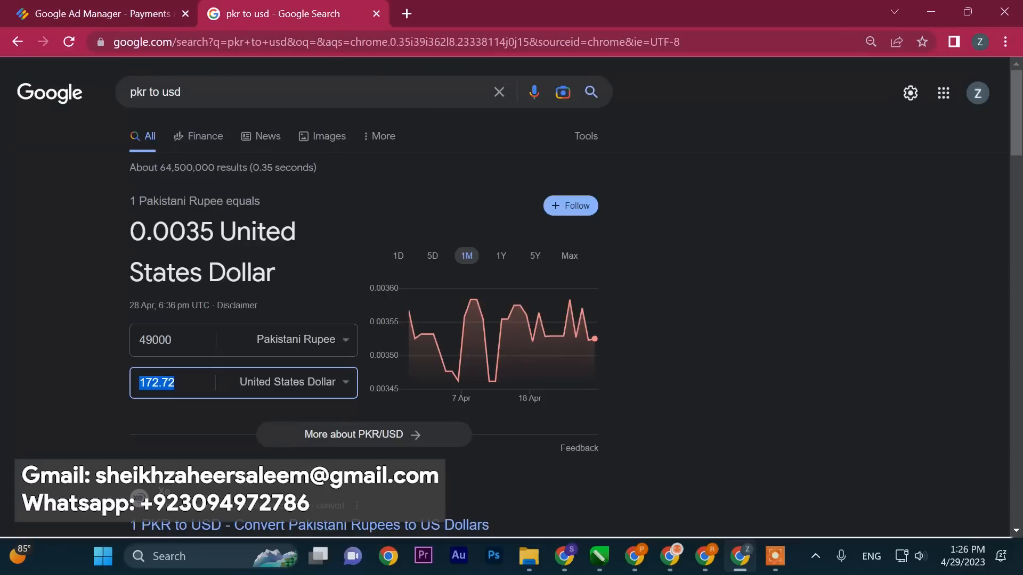
right_click(193, 379)
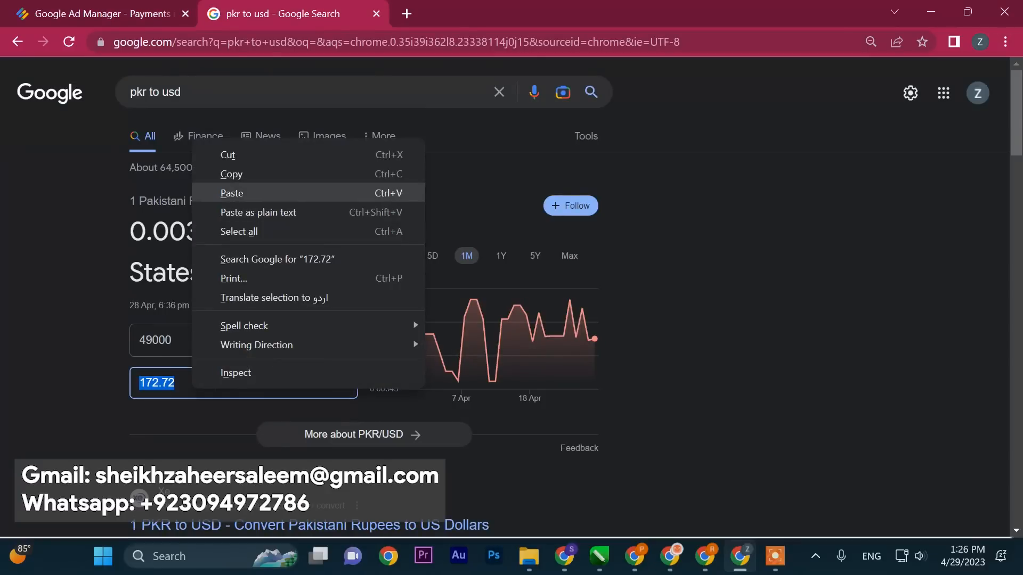
click(228, 194)
drag(139, 340, 199, 339)
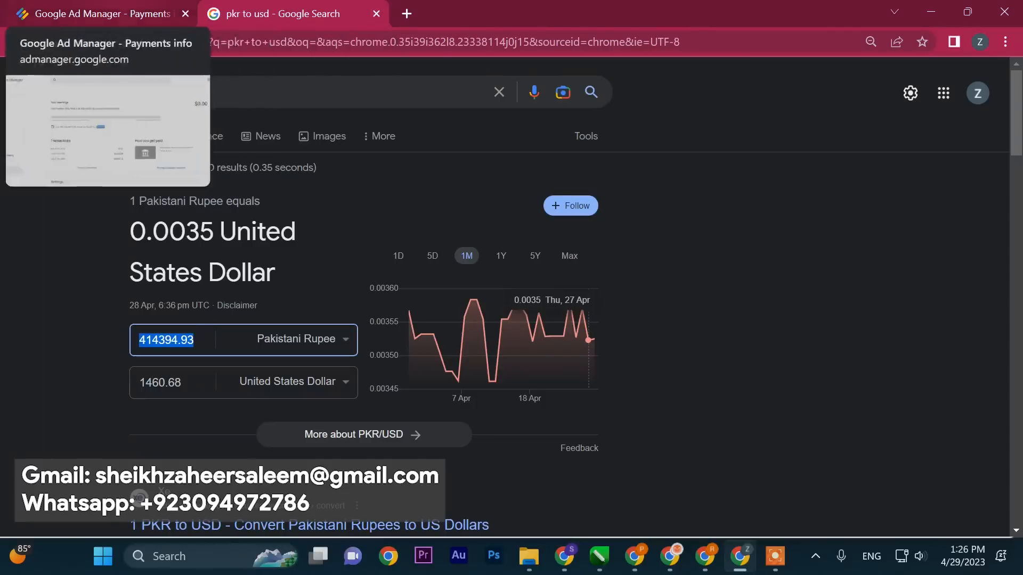
click(101, 13)
click(53, 164)
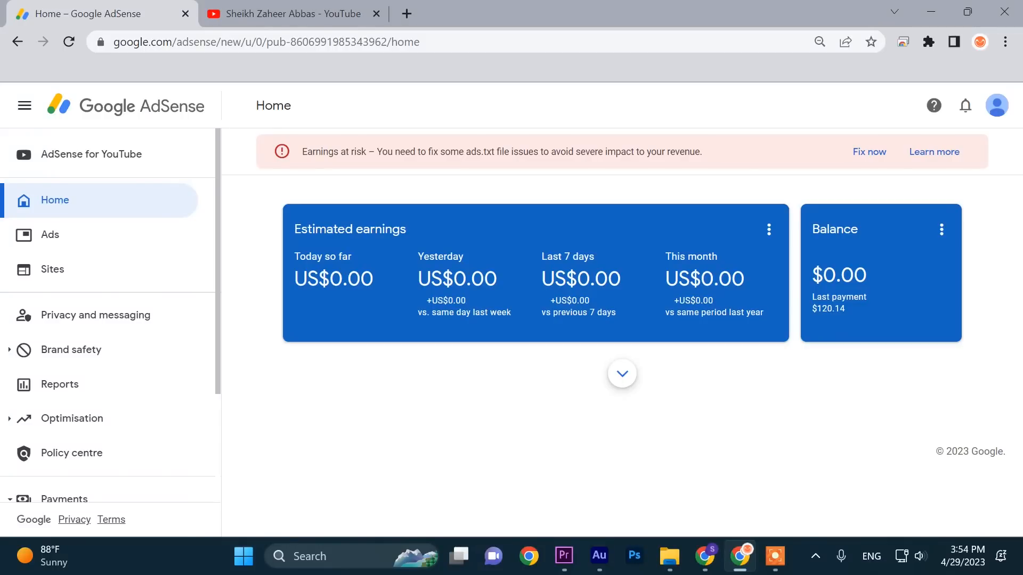
- Highlight the "Earnings at risk" ads.txt warning on the AdSense Home page and clear the selection
drag(302, 152, 702, 152)
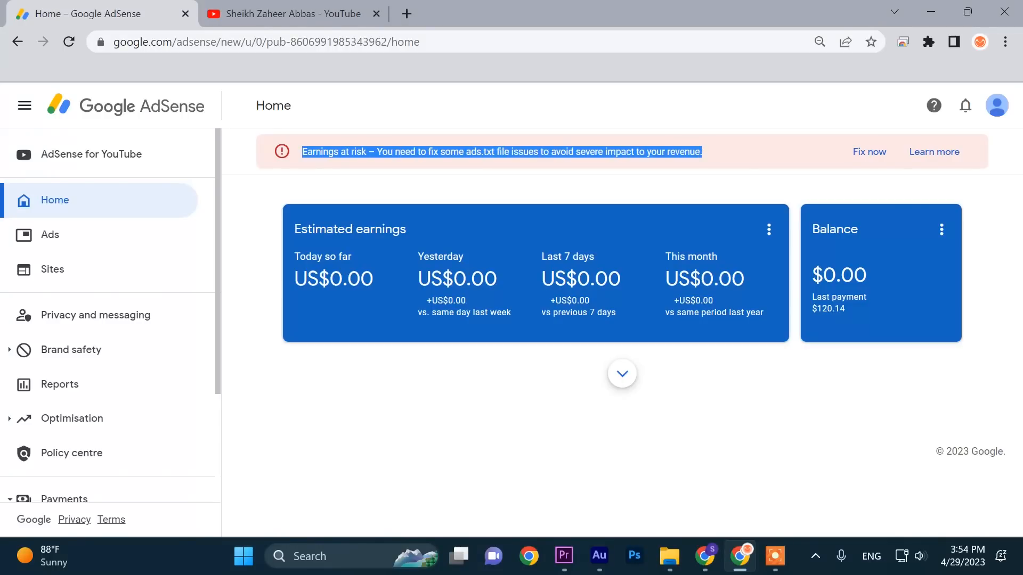
click(708, 154)
drag(689, 152, 496, 151)
drag(302, 152, 702, 152)
click(702, 151)
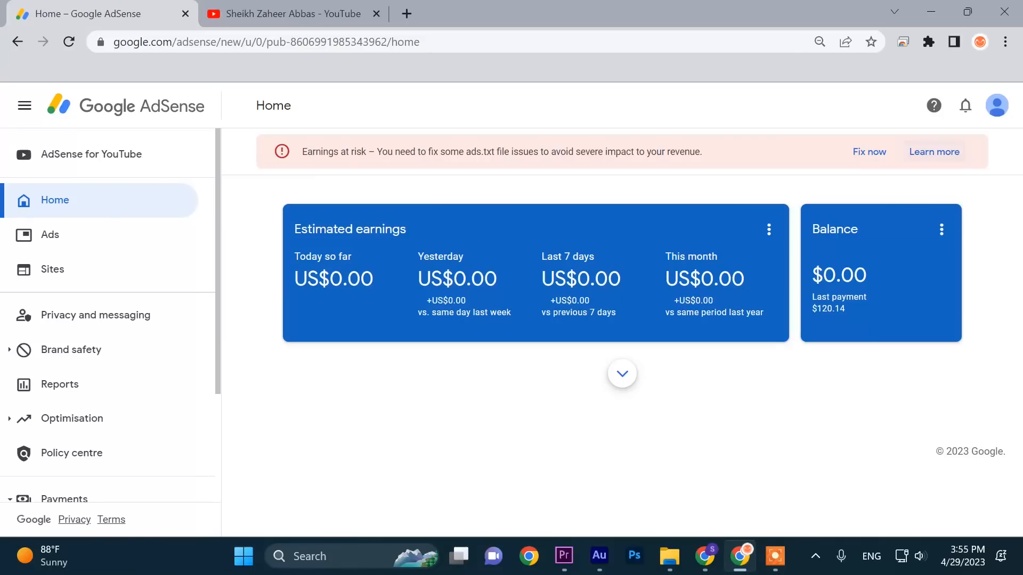
- View the Ads.txt guide linked from the earnings warning, then return to AdSense and highlight the full warning text
click(934, 152)
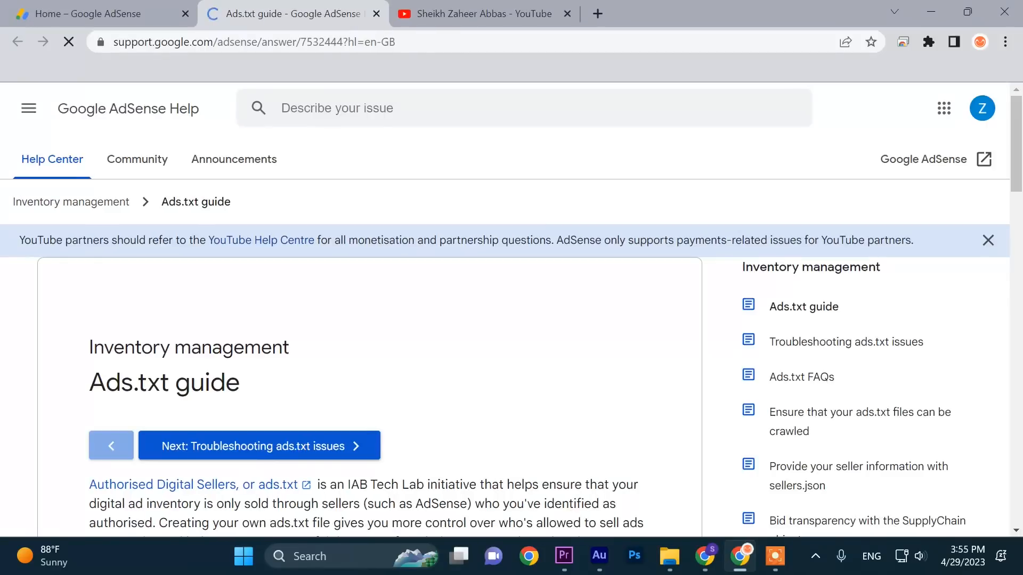
scroll(505, 335, down, 4)
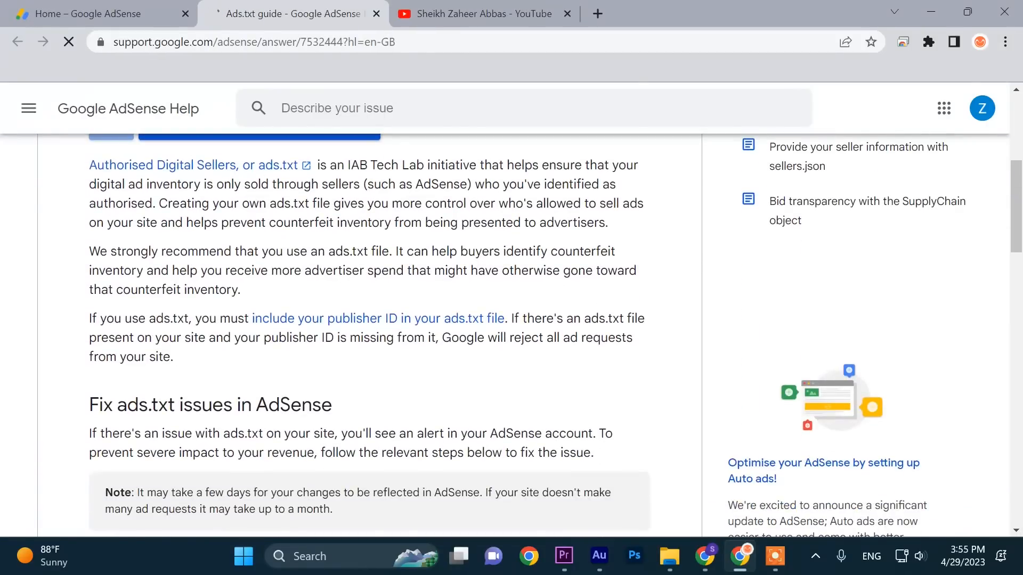
click(101, 14)
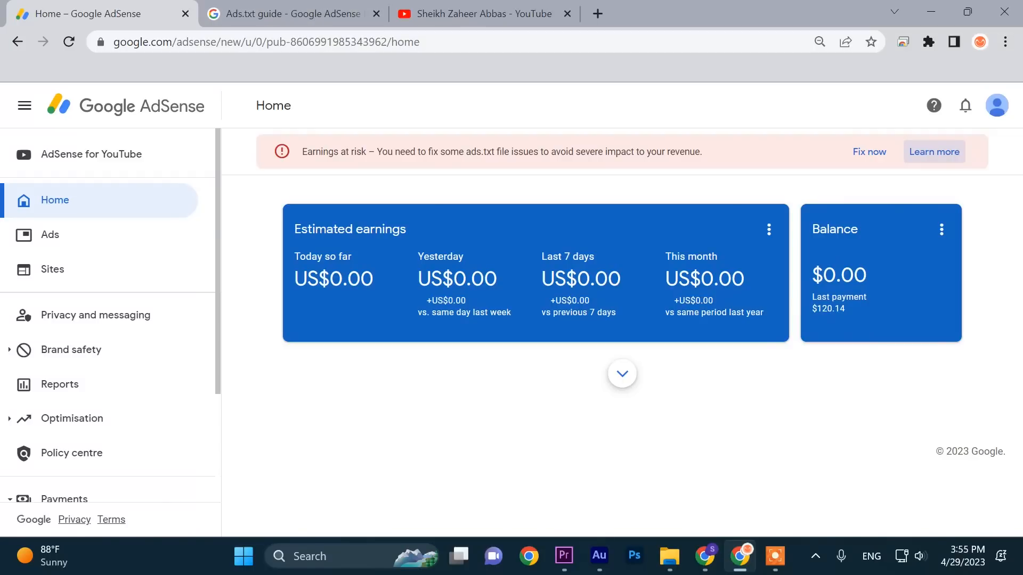
drag(302, 152, 576, 152)
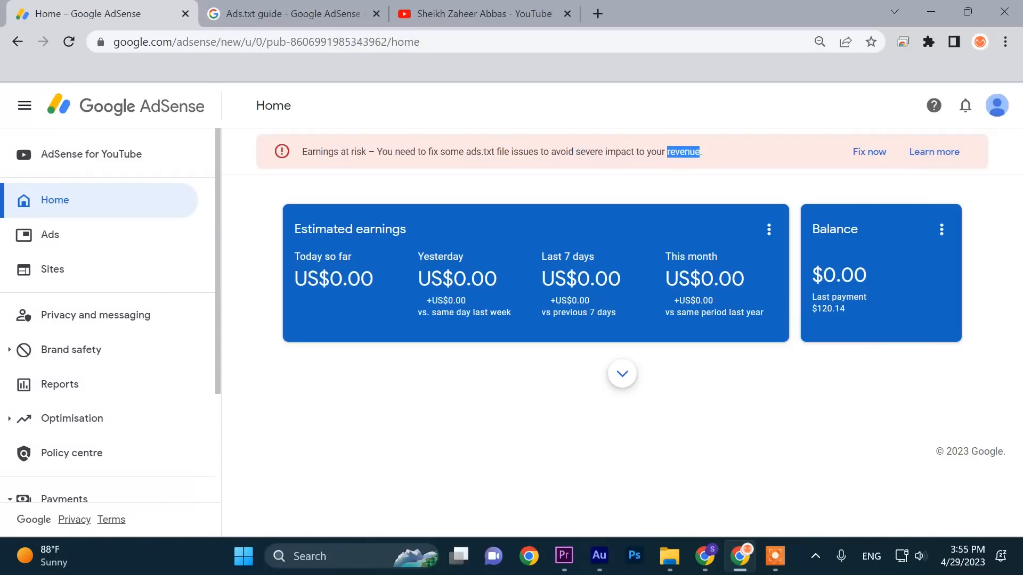
triple_click(574, 152)
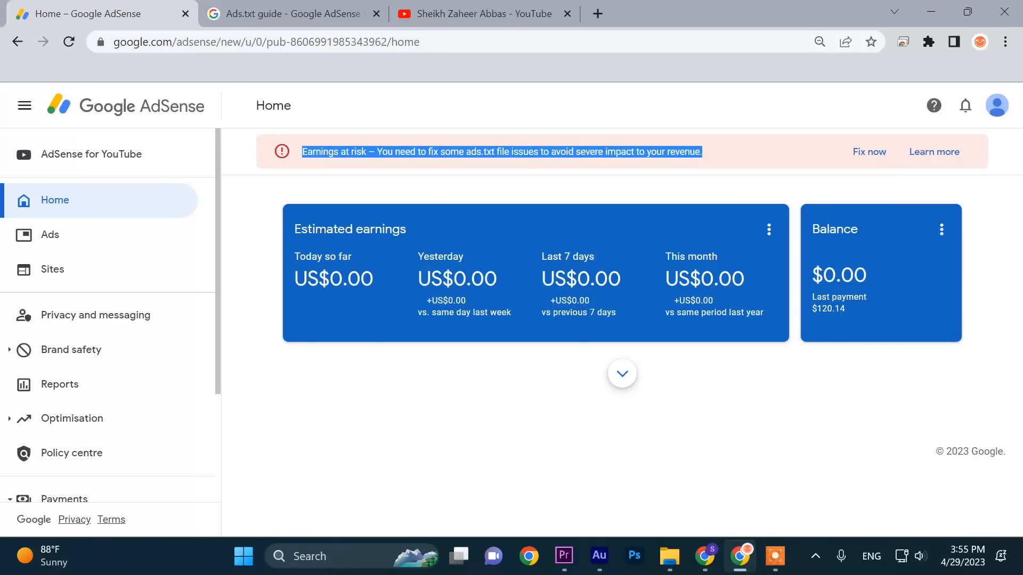
- Enable "Let Google optimise the size of your mobile ads" in the global ad settings
click(50, 235)
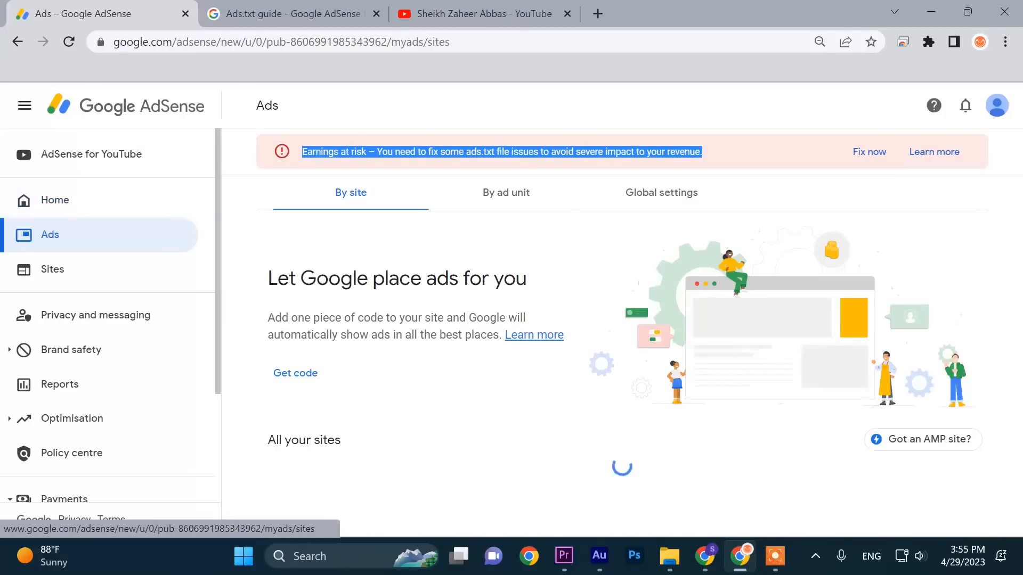
click(661, 193)
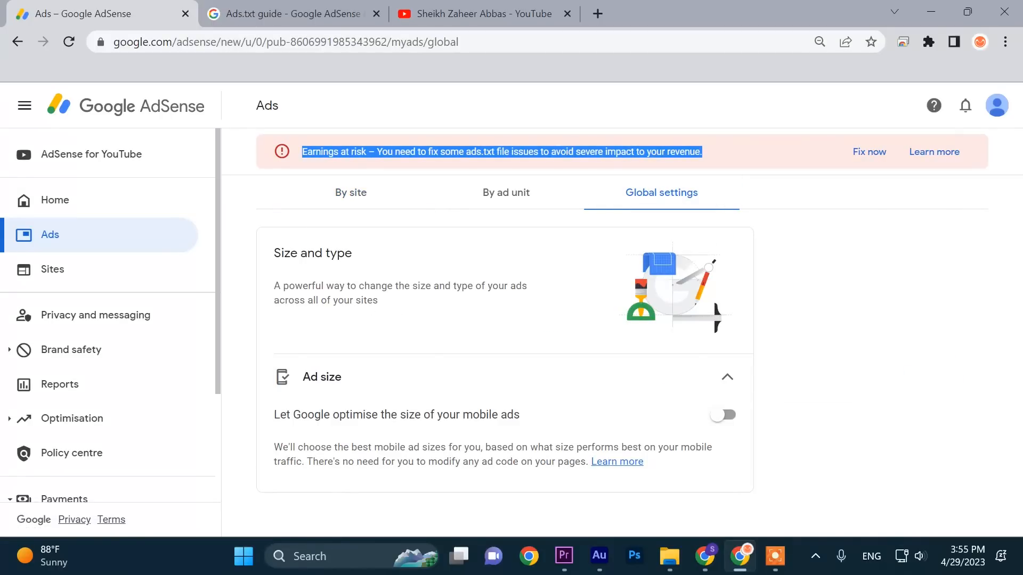
click(723, 415)
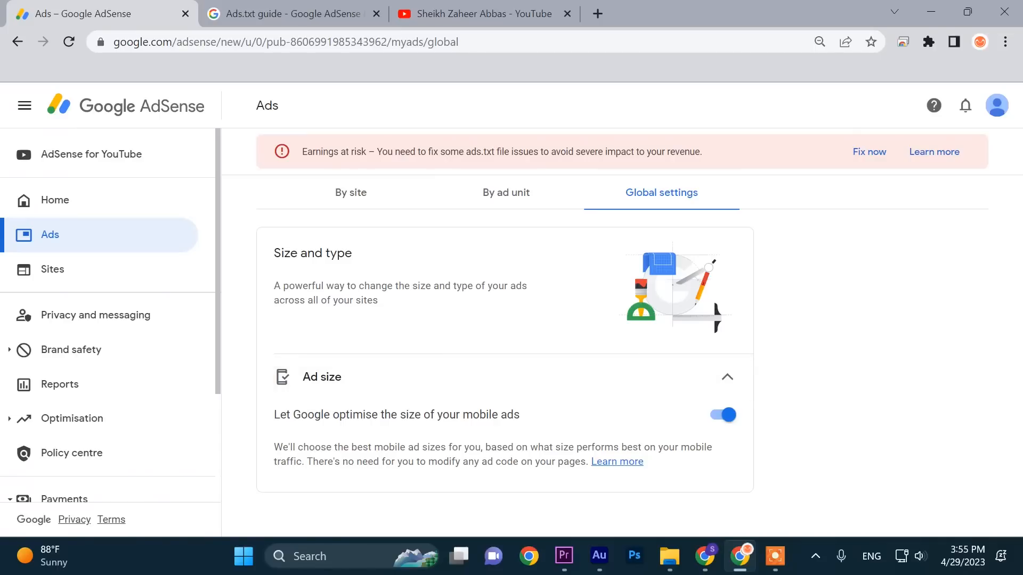
- Highlight the "Size and type" description and the words "size of" in the mobile ad size option
drag(274, 253, 378, 301)
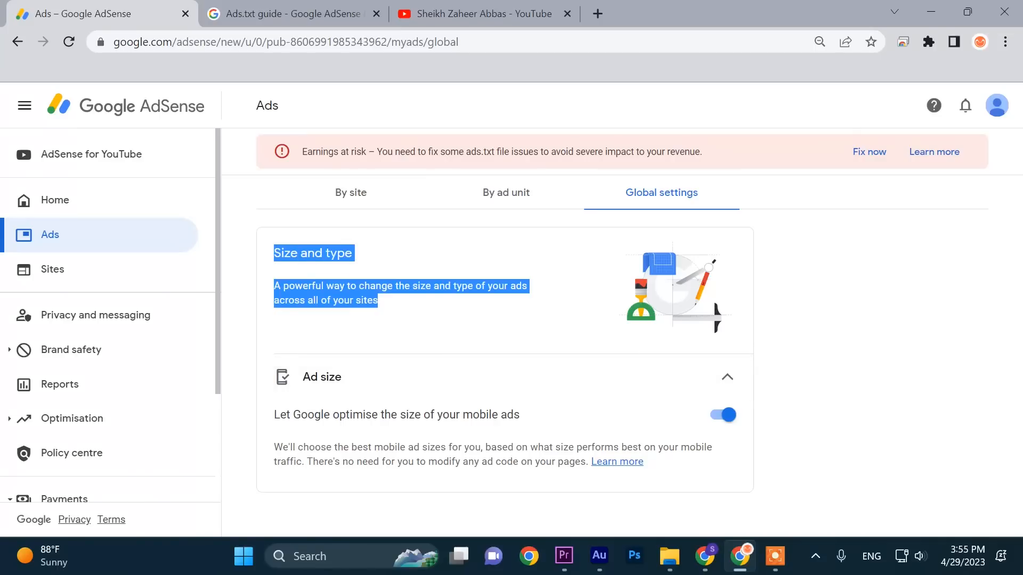
click(416, 319)
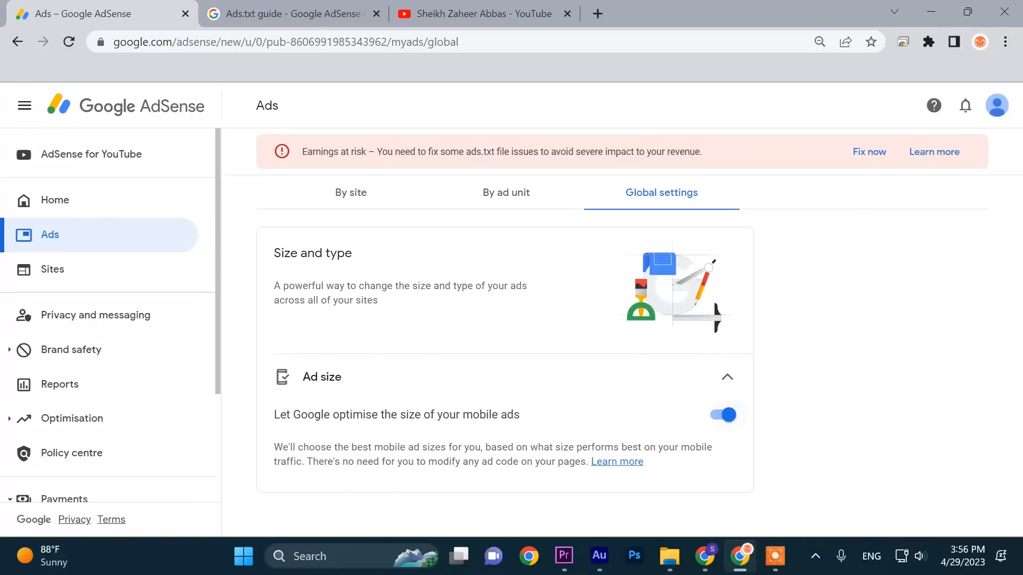
drag(396, 415, 438, 414)
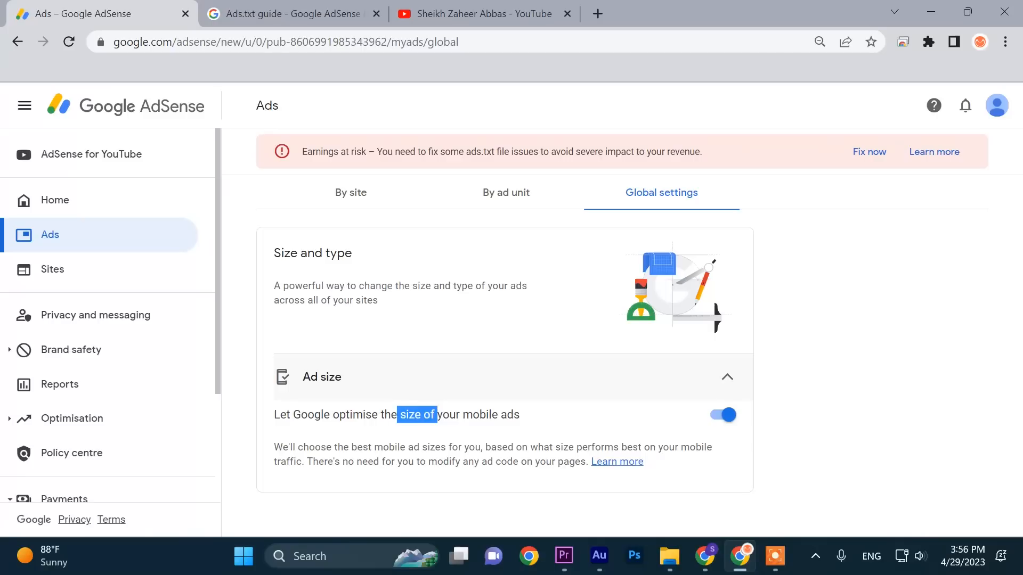
- Open the Account information settings and highlight the business domain under Seller information visibility
scroll(112, 376, down, 2)
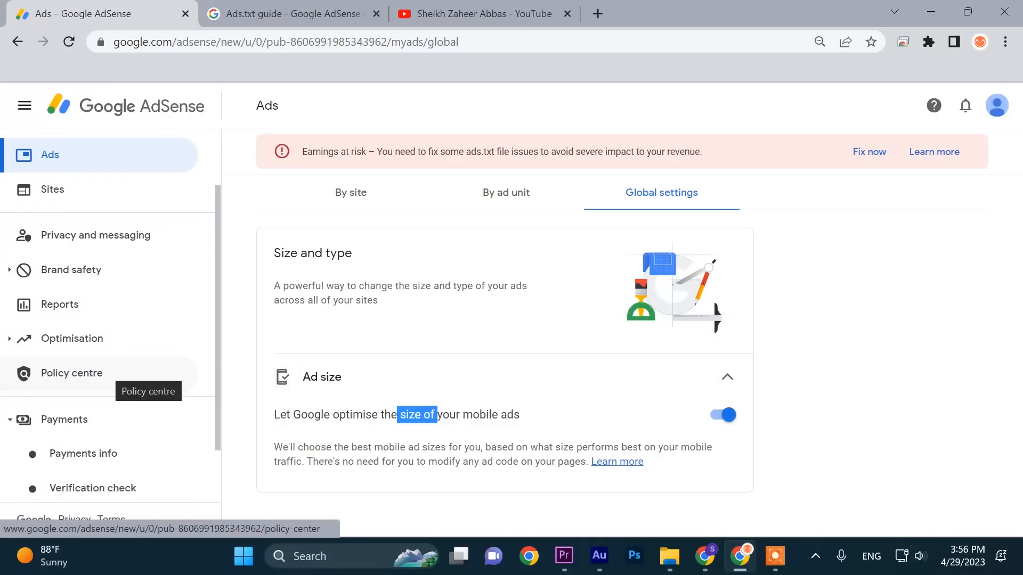
scroll(112, 378, down, 2)
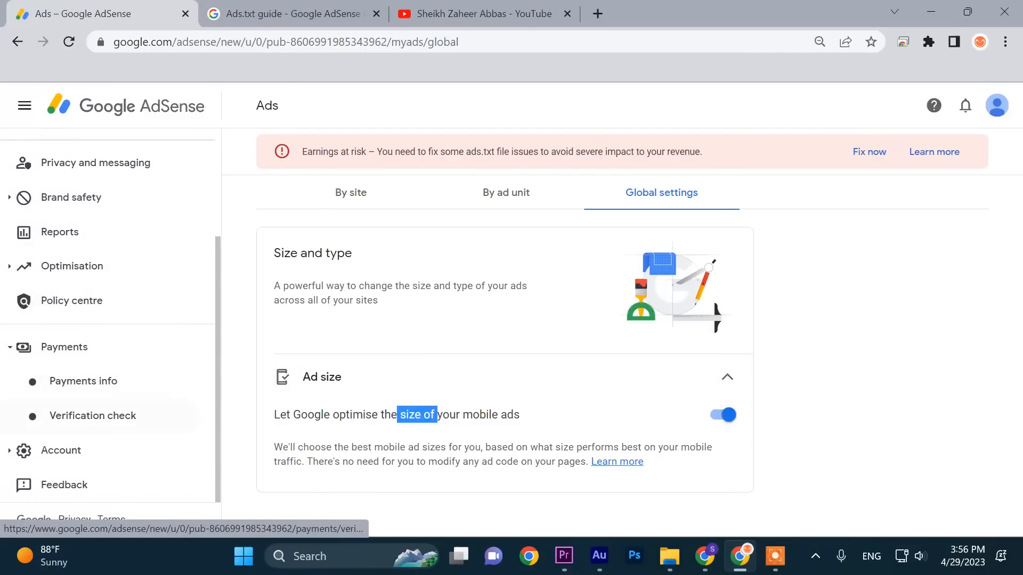
click(61, 450)
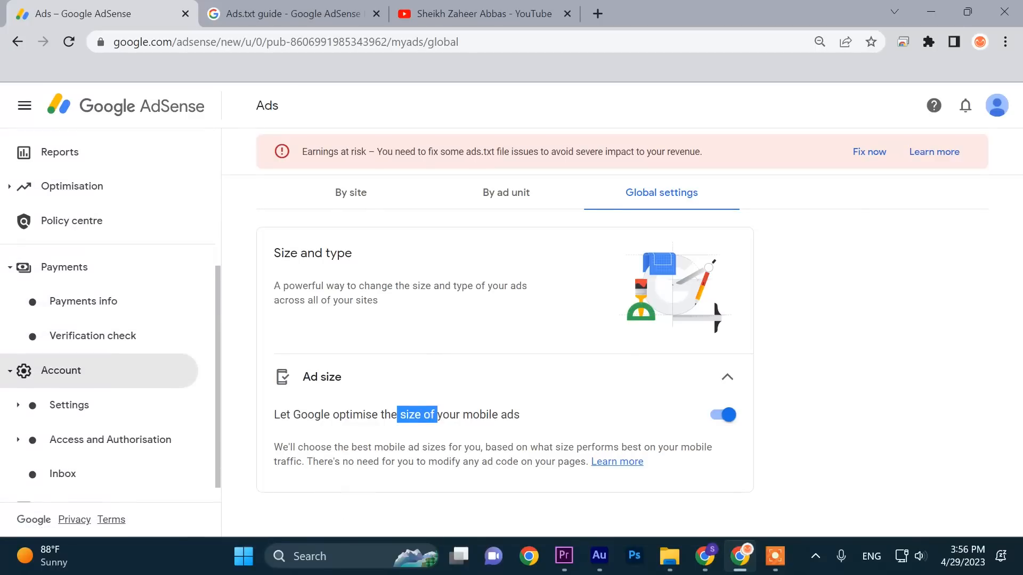
click(69, 404)
scroll(86, 392, down, 1)
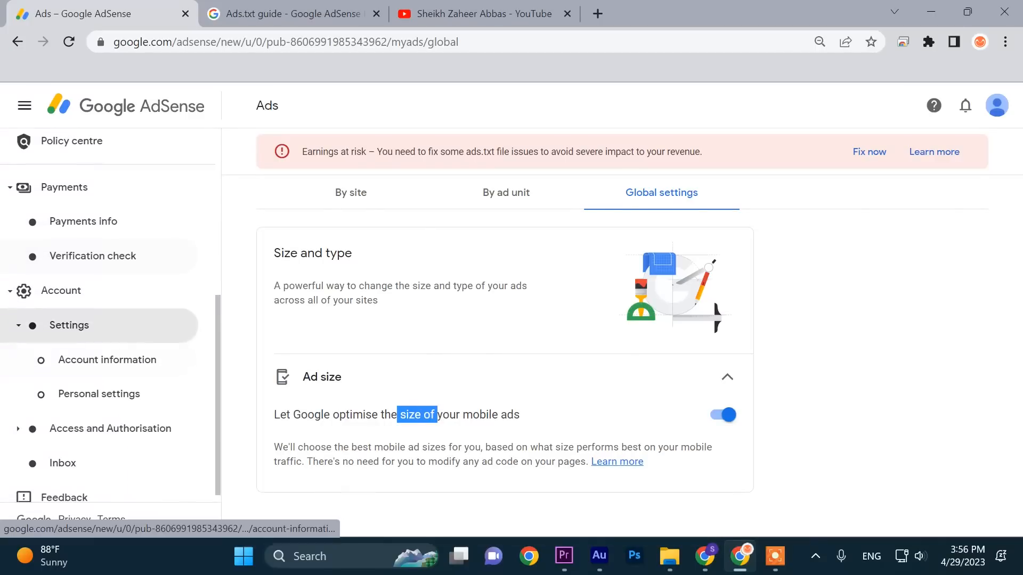
click(107, 360)
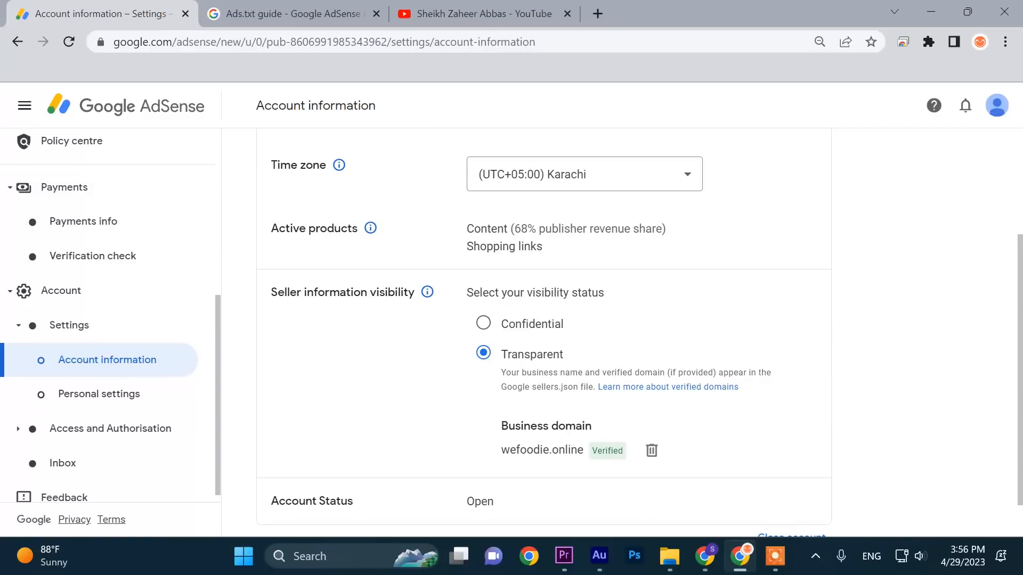
drag(501, 450, 566, 450)
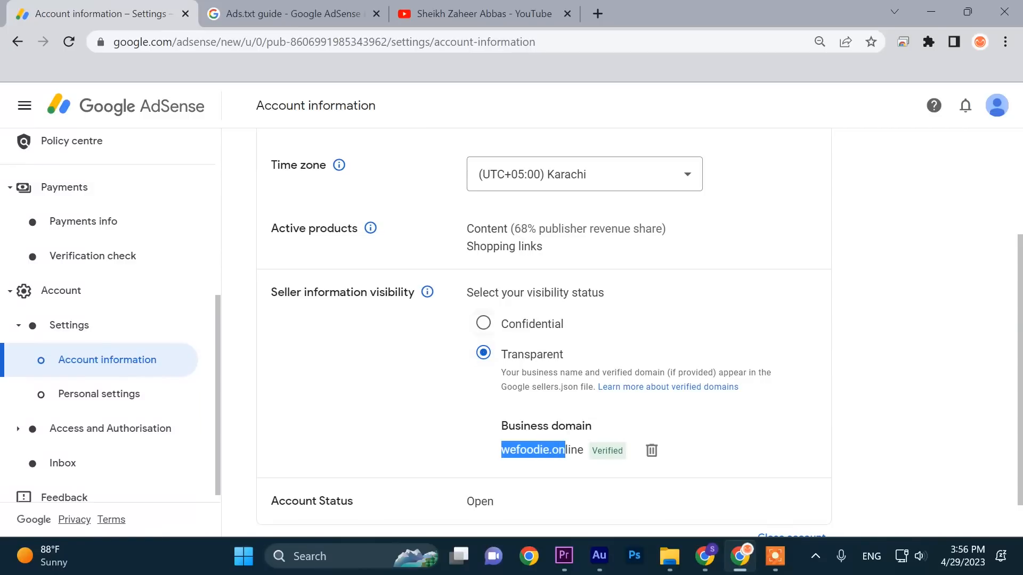
- Switch the seller information visibility to Confidential and back to Transparent
click(483, 323)
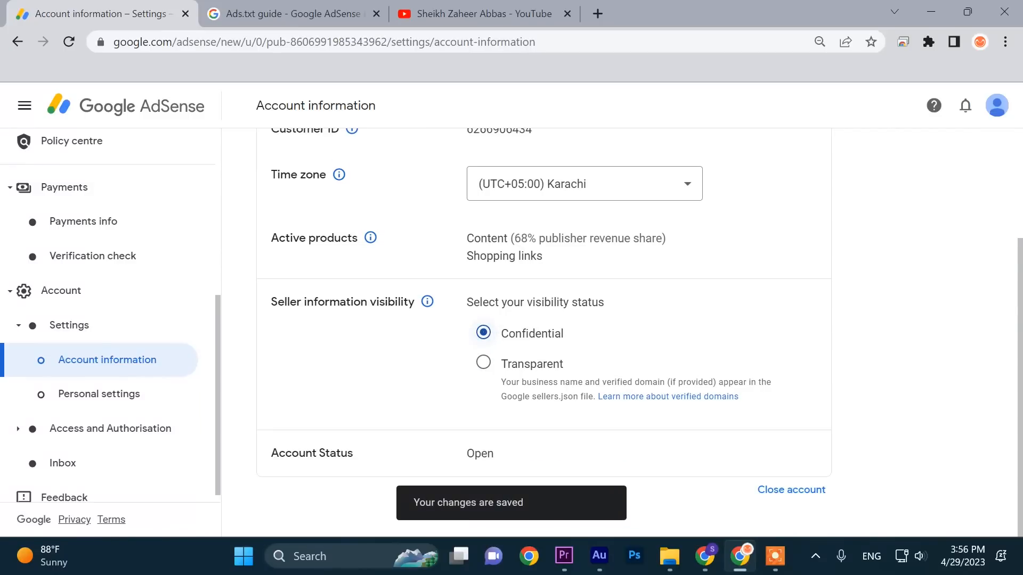
click(483, 362)
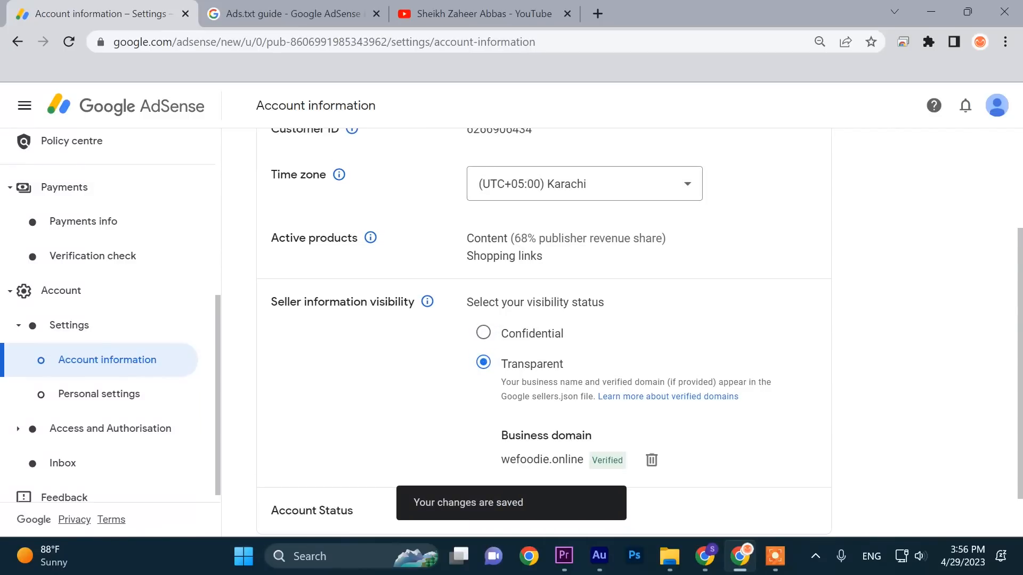
- Highlight the verified business domain wefoodie.online, delete it from the seller information and confirm the removal
scroll(639, 332, down, 1)
mouse_move(502, 402)
mouse_down()
mouse_move(623, 402)
mouse_move(501, 403)
mouse_up()
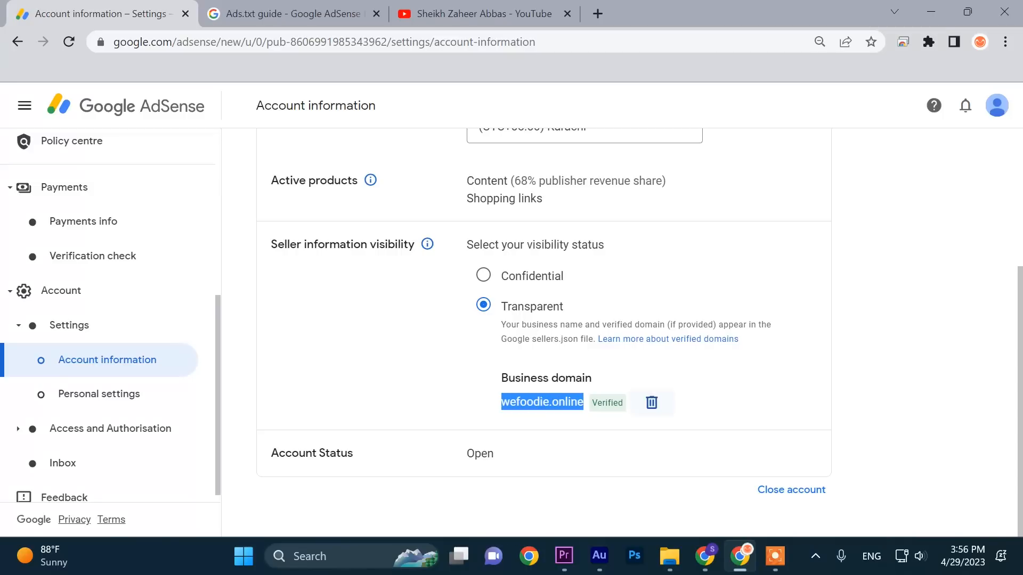
drag(501, 402, 627, 402)
click(509, 402)
drag(510, 402, 623, 402)
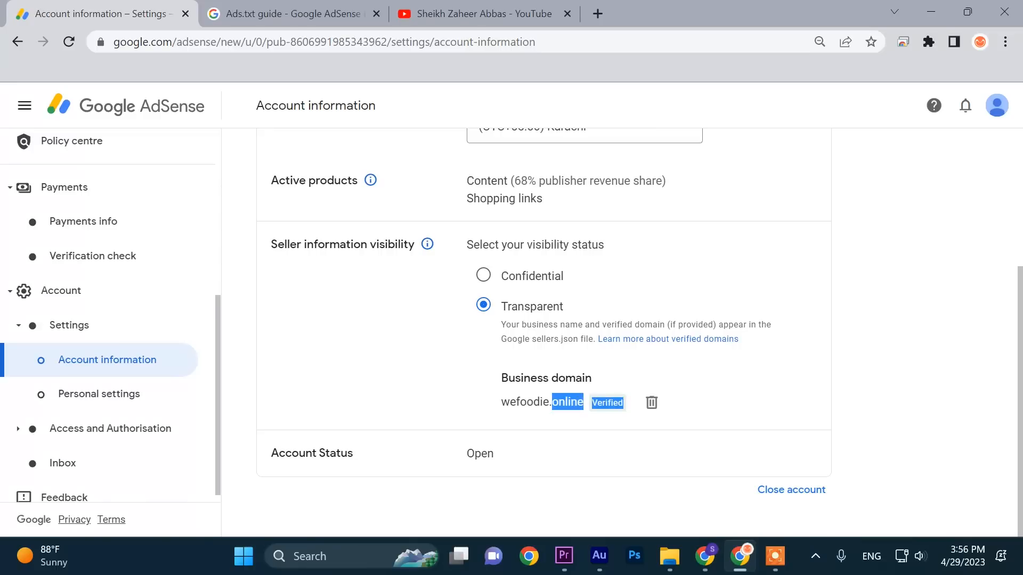
drag(501, 403, 583, 403)
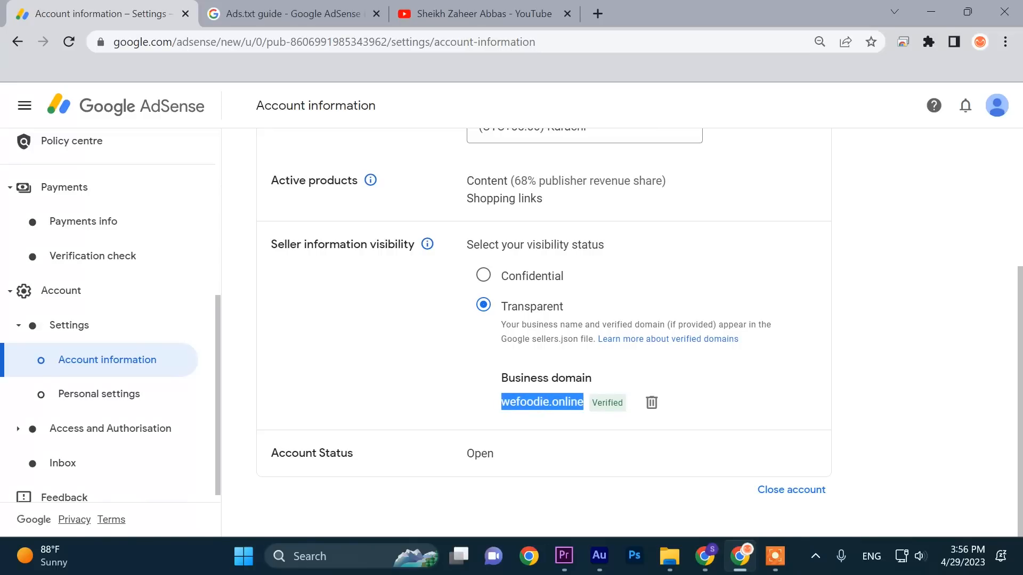
click(651, 403)
click(652, 348)
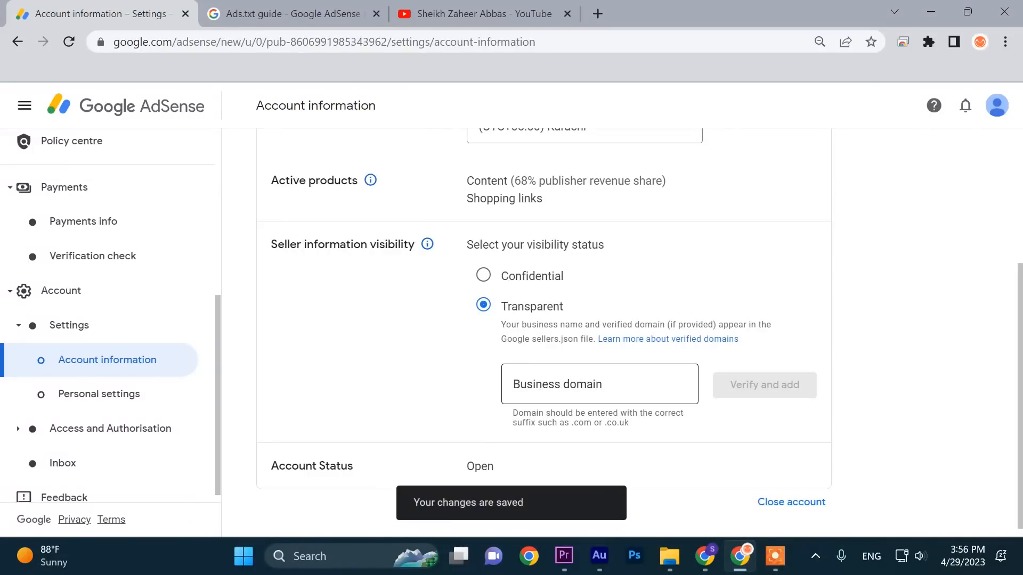
- Enter weefoodie.online as the business domain and submit it for verification
click(586, 385)
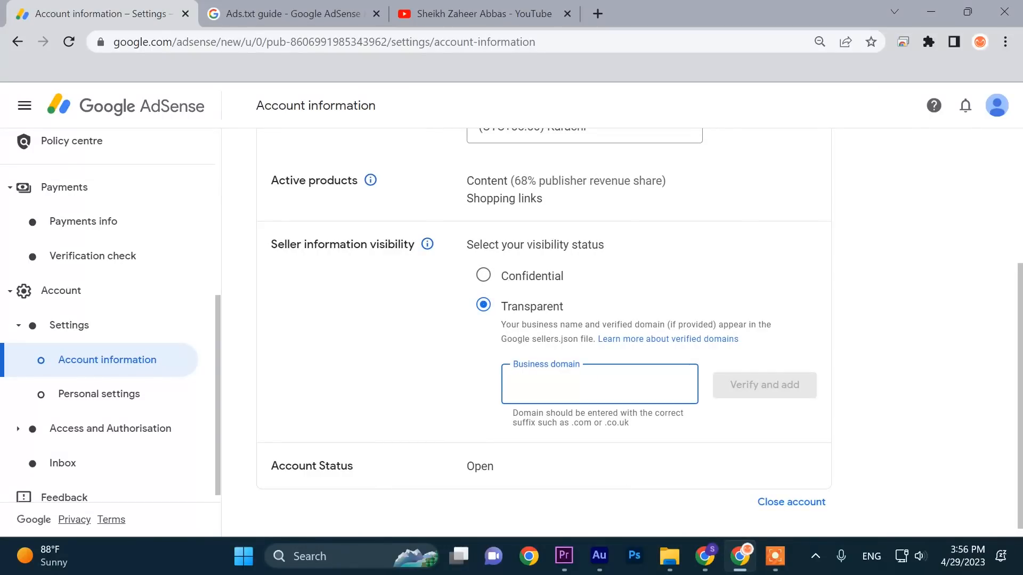
text(wee)
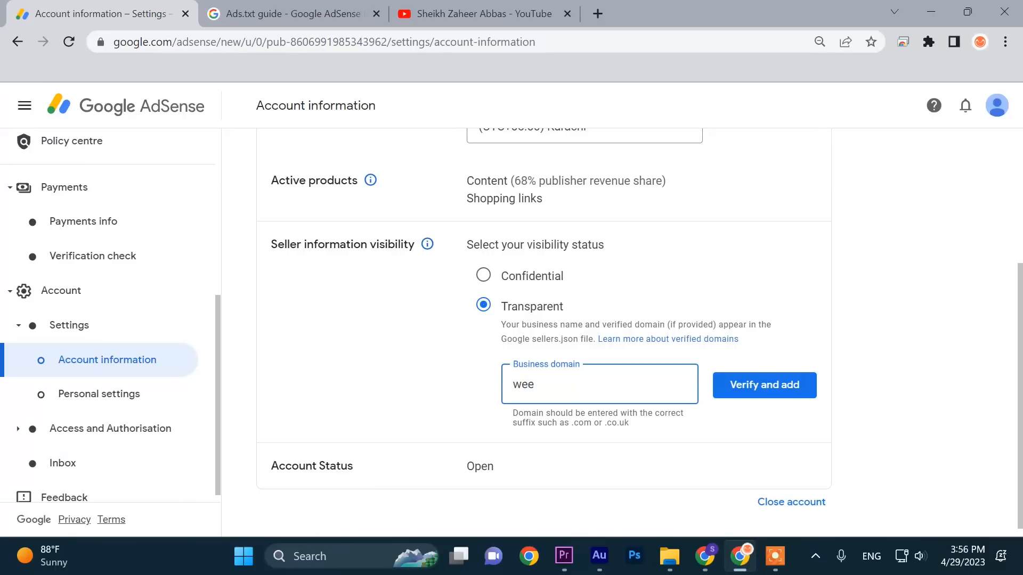
text(foodie.online)
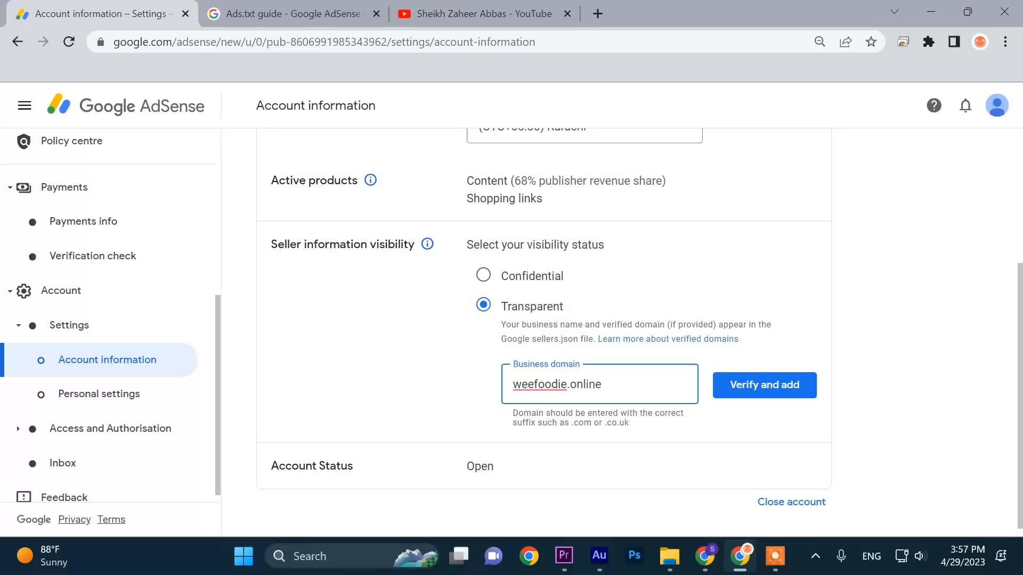
key(Return)
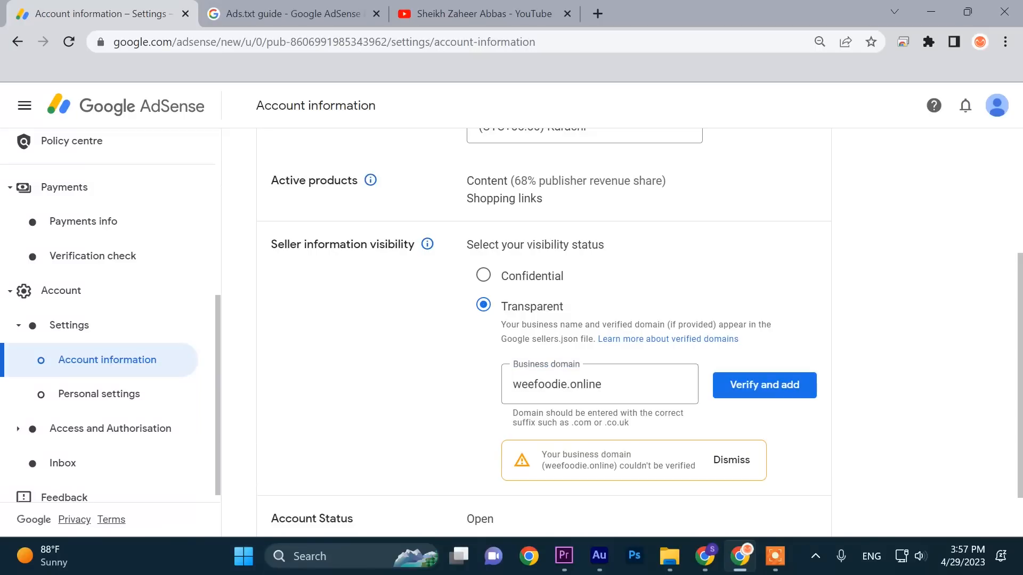
- Correct the business domain to wefoodie.online and resubmit it for verification
double_click(550, 384)
click(550, 384)
key(BackSpace)
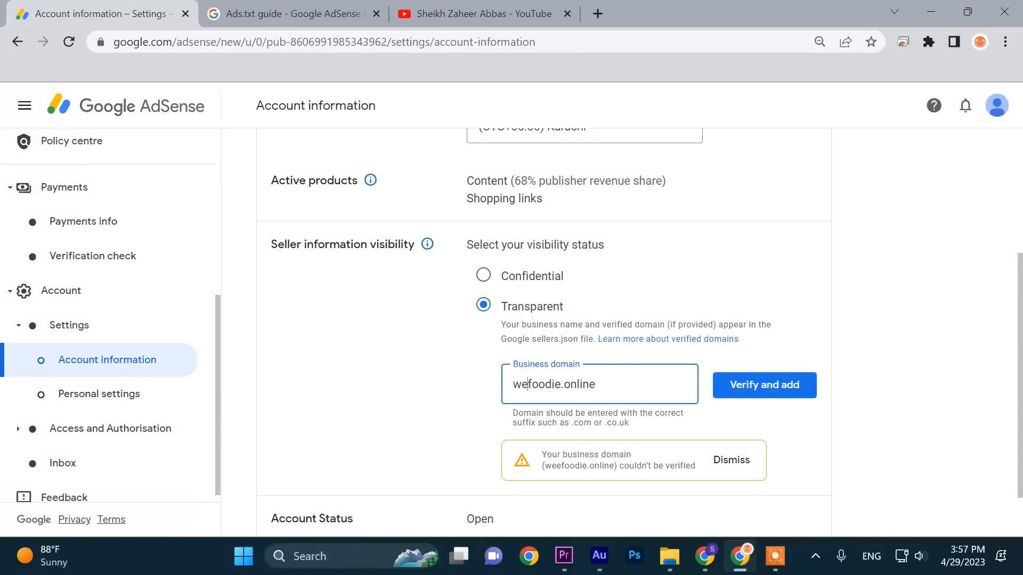
key(Return)
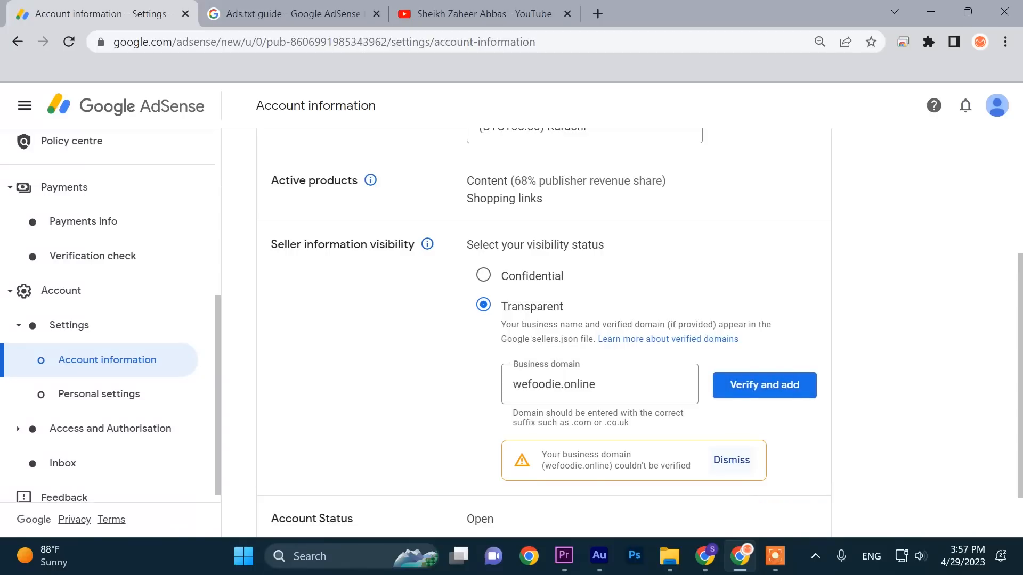
- Open the list of managed sites and copy the site URL phonedroid.com.pk
scroll(106, 320, up, 6)
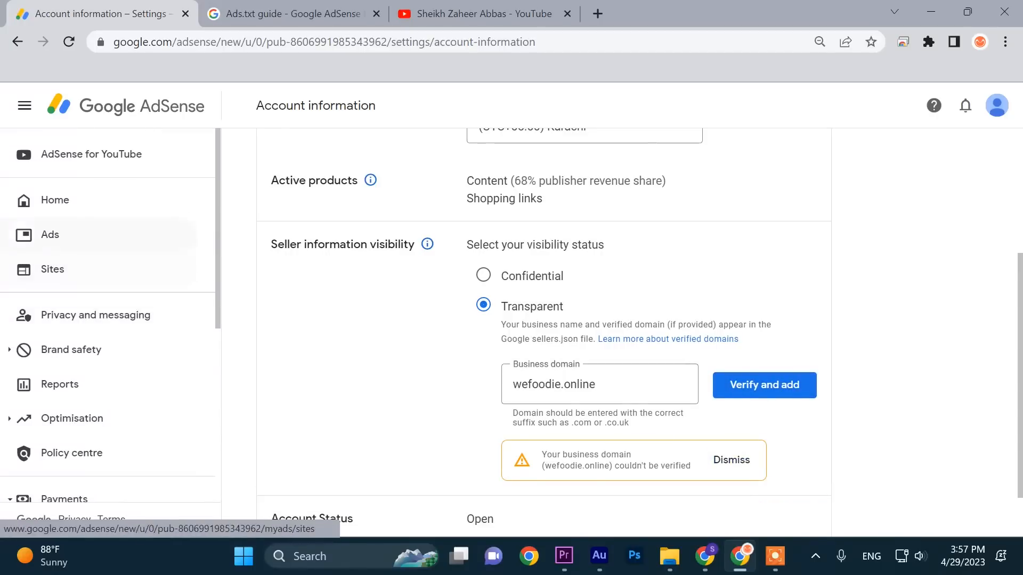
click(52, 269)
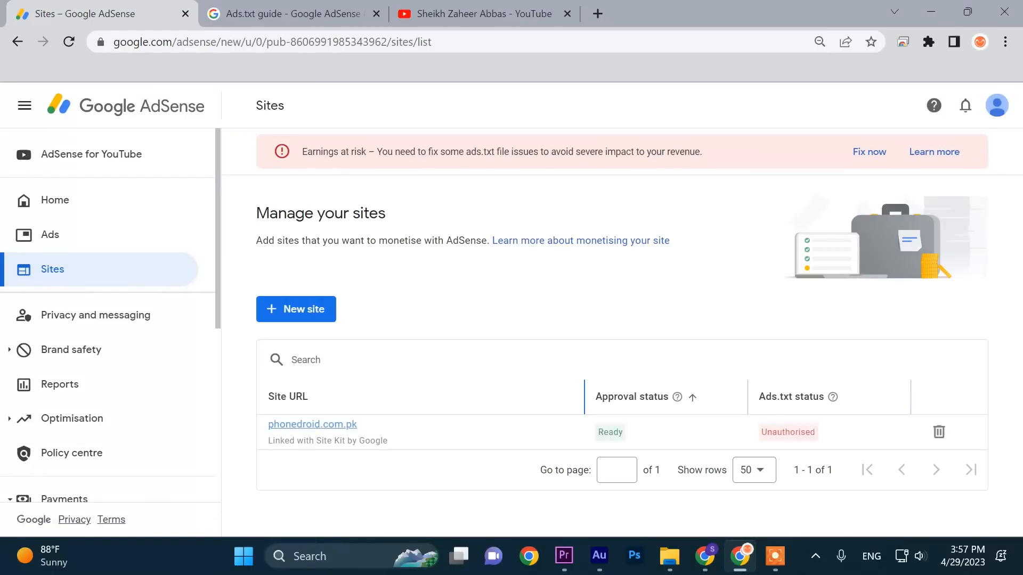
drag(357, 424, 266, 424)
right_click(291, 424)
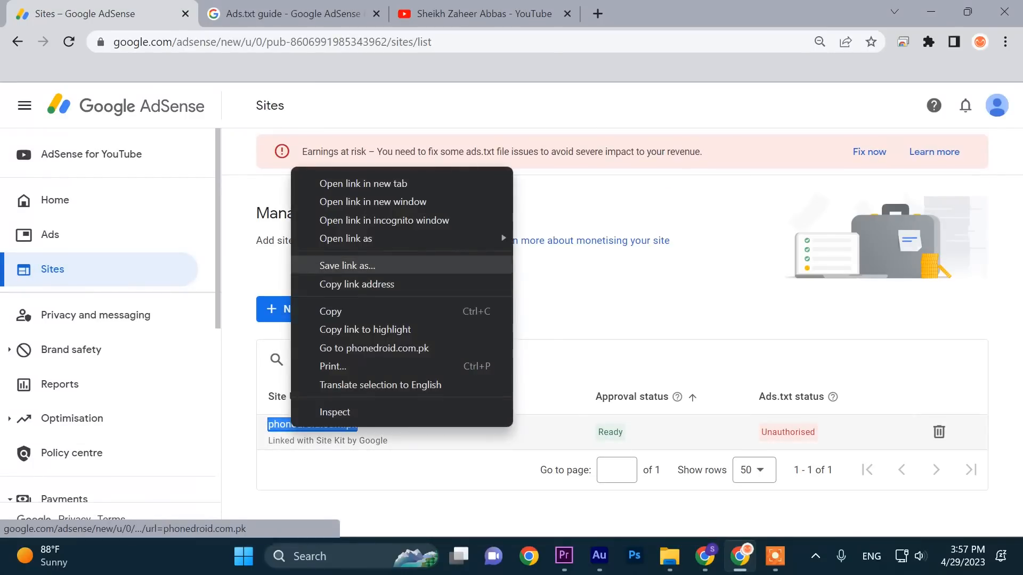
click(330, 311)
- Replace the business domain in the account information with phonedroid.com.pk and submit it for verification
scroll(106, 426, down, 5)
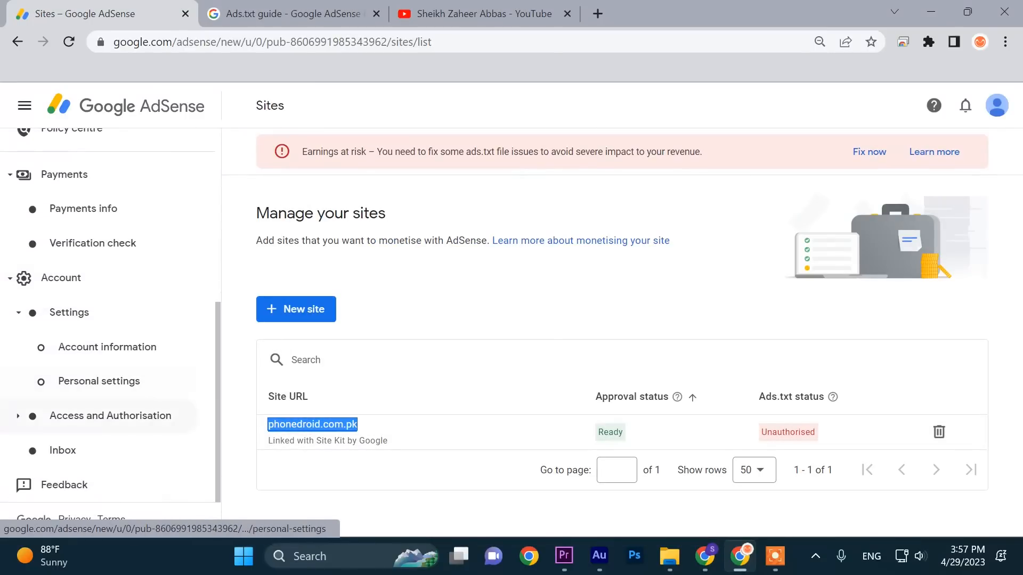
click(111, 415)
scroll(106, 416, down, 3)
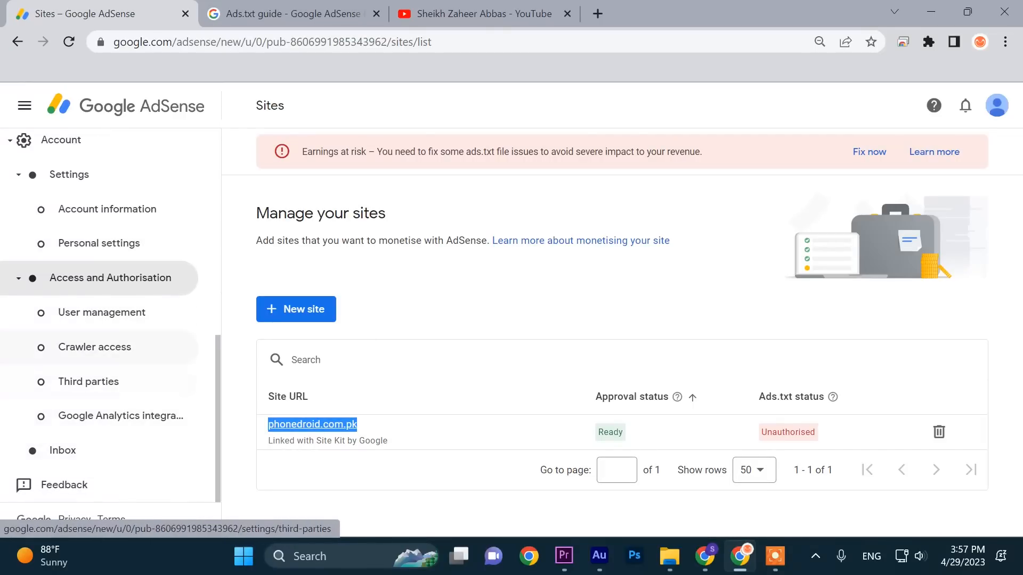
scroll(101, 312, up, 1)
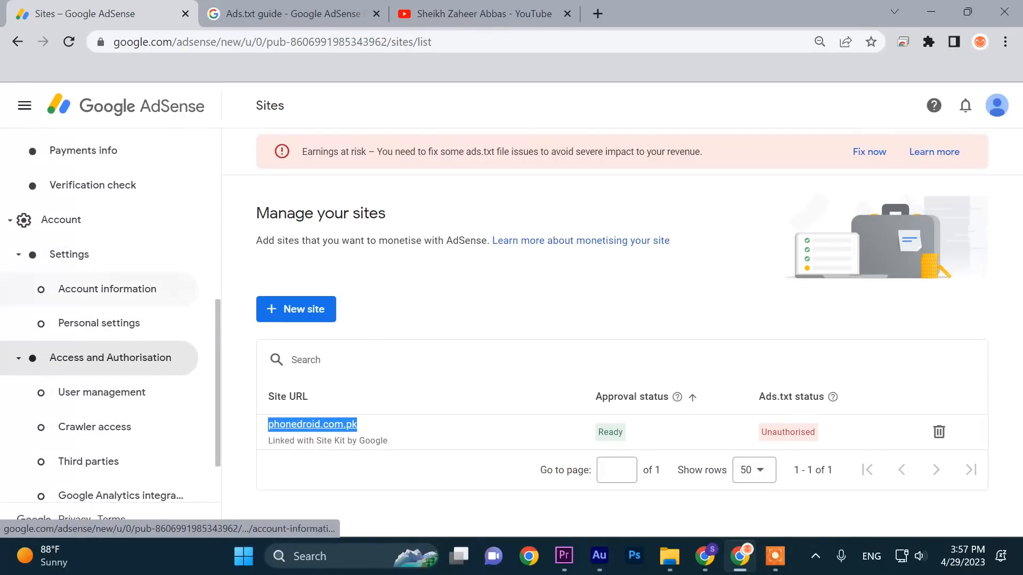
click(107, 289)
scroll(586, 346, down, 3)
drag(595, 352, 512, 352)
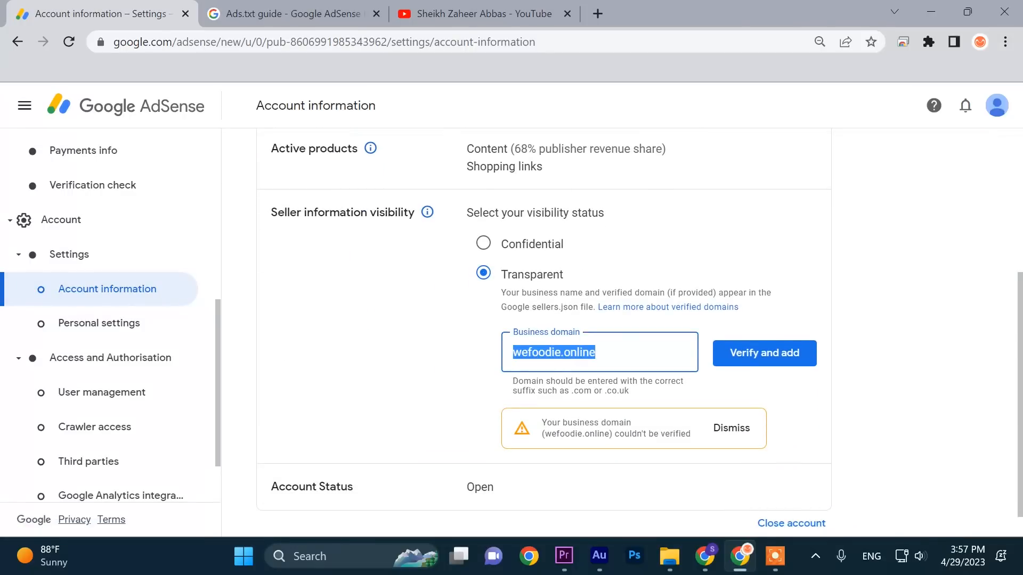
right_click(576, 352)
click(613, 160)
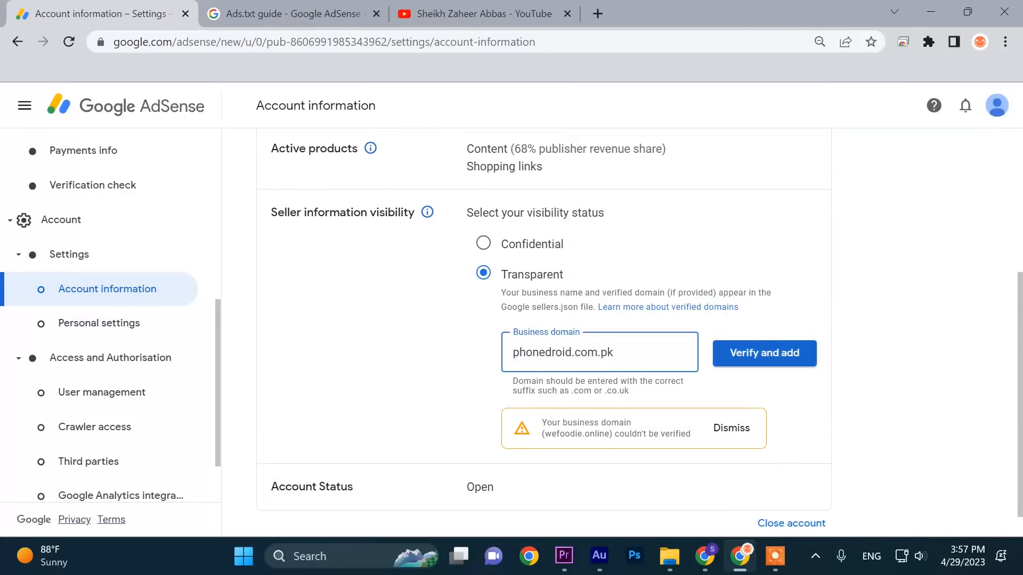
click(764, 353)
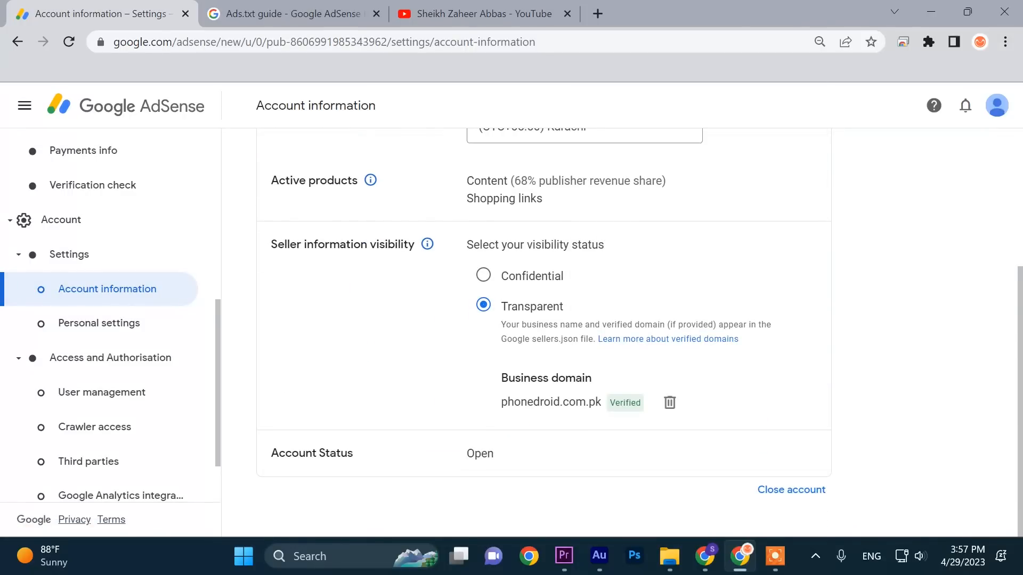
- Highlight the business domain phonedroid.com.pk with its status, and return to the AdSense home overview
drag(501, 403, 631, 403)
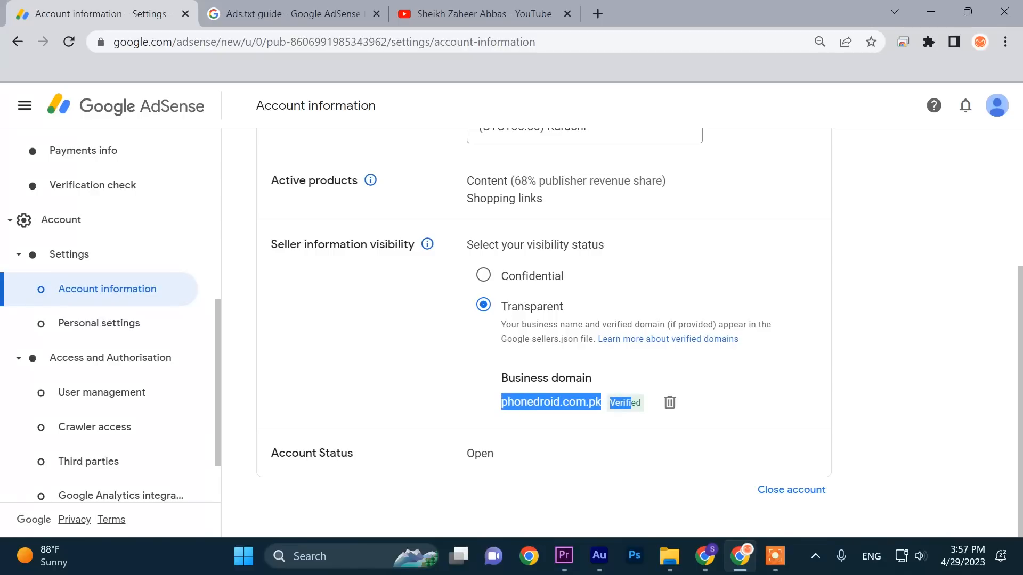
scroll(543, 330, up, 5)
scroll(80, 384, up, 8)
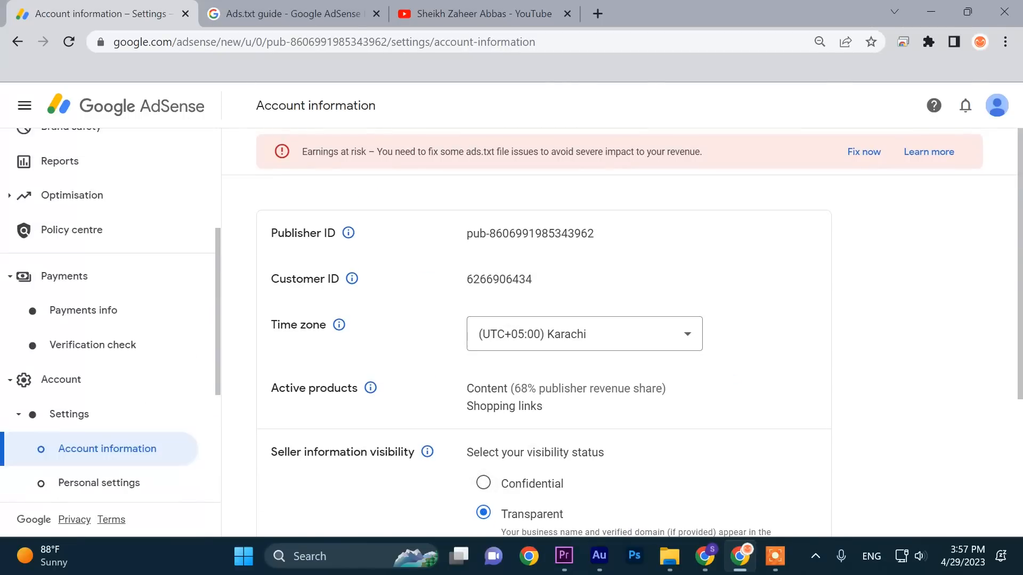
click(55, 199)
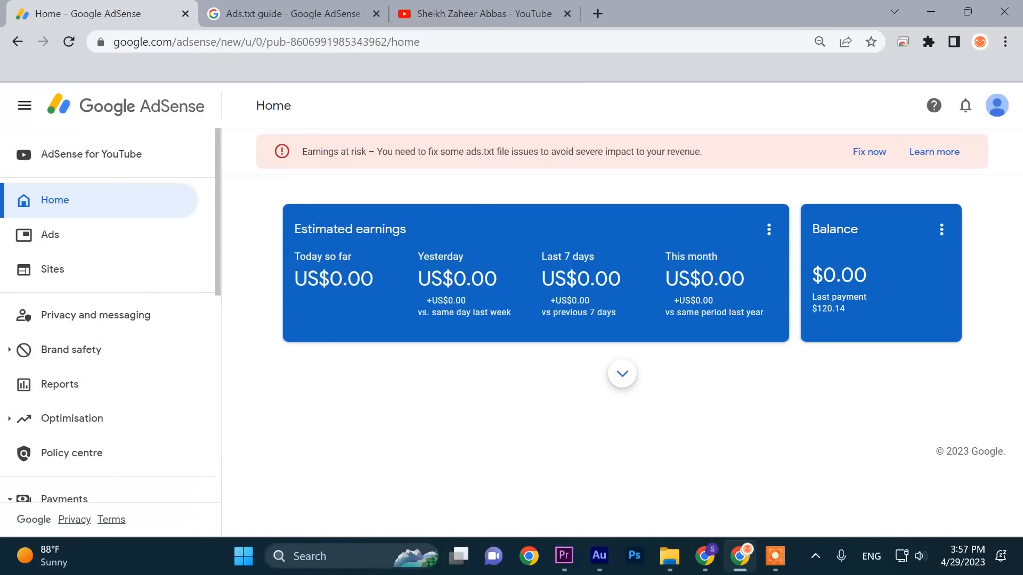
- Switch to the YouTube search results, subscribe to the channel shown there and turn on all its notifications
click(477, 13)
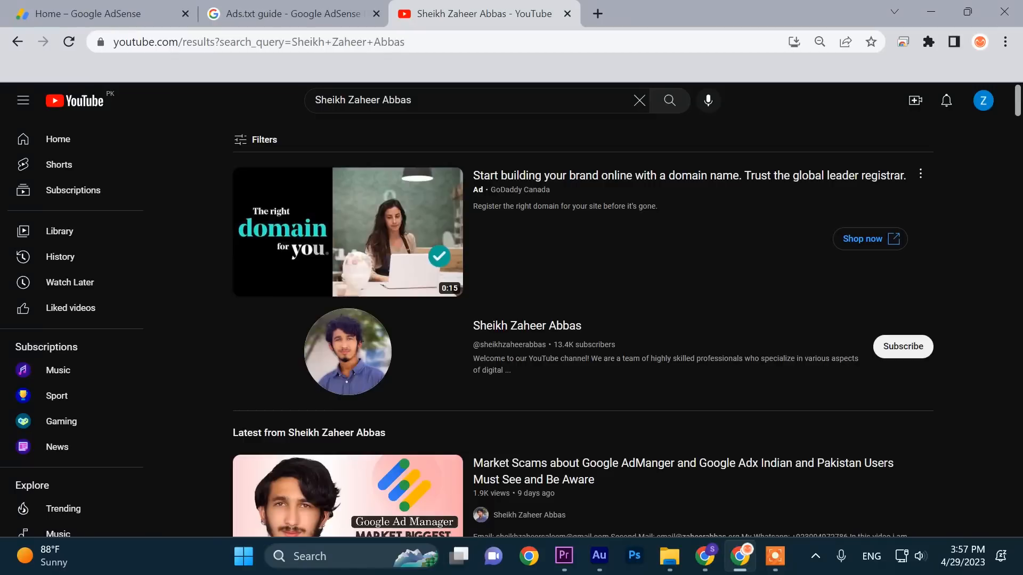
click(903, 346)
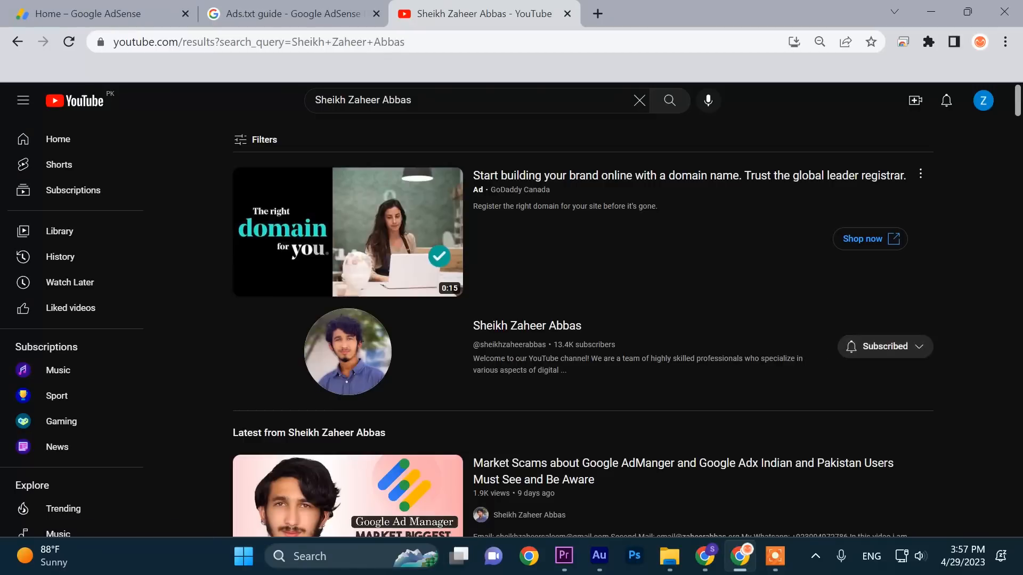
click(895, 347)
click(876, 374)
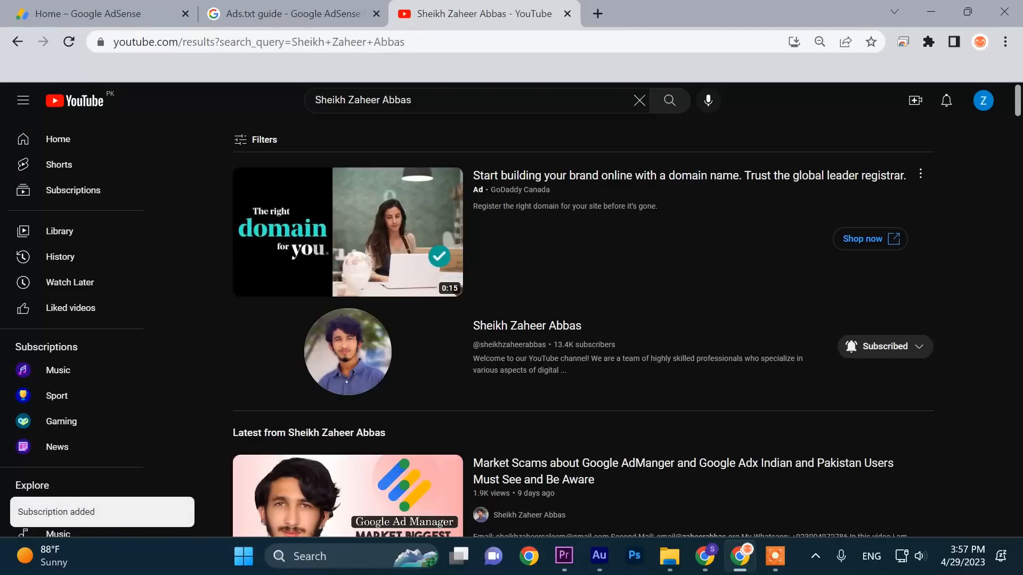